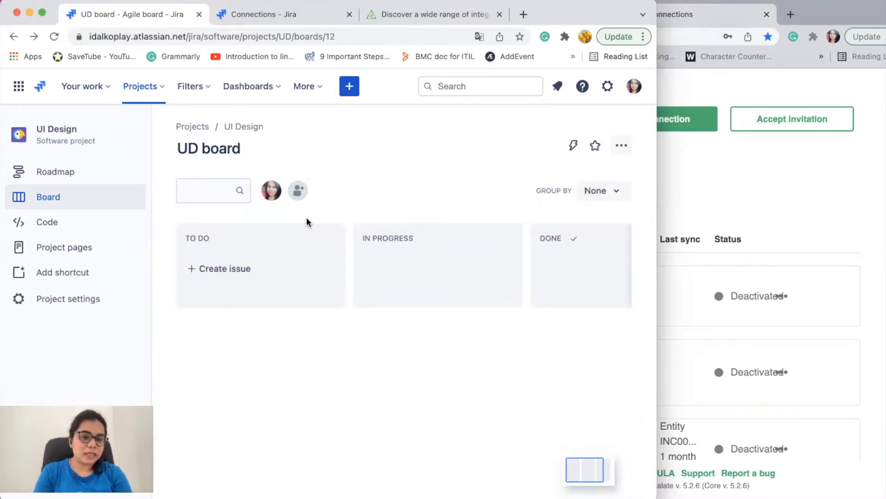
# Locate the app management option for the Jira instance and view its Exalate Connections page.
pyautogui.click(313, 88)
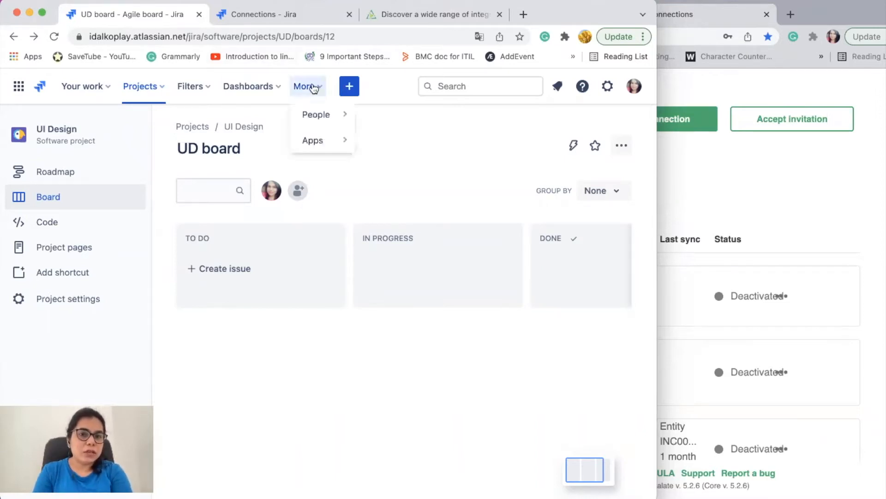
pyautogui.click(321, 139)
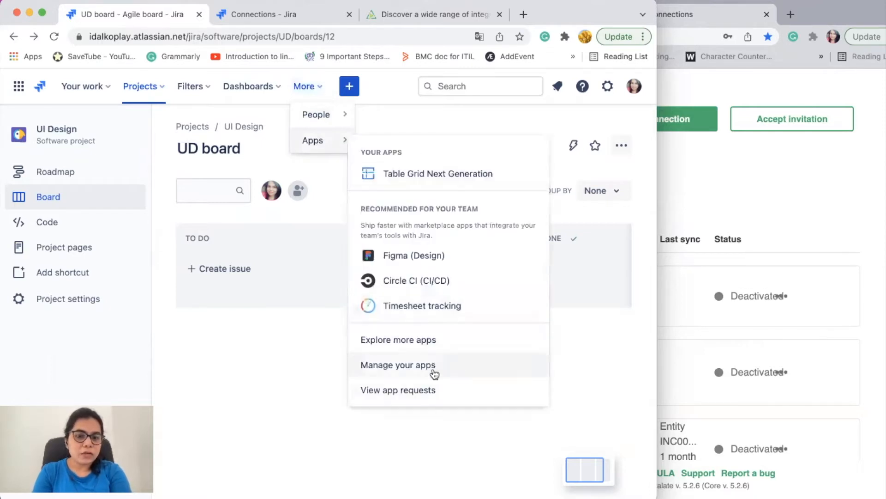
pyautogui.click(324, 364)
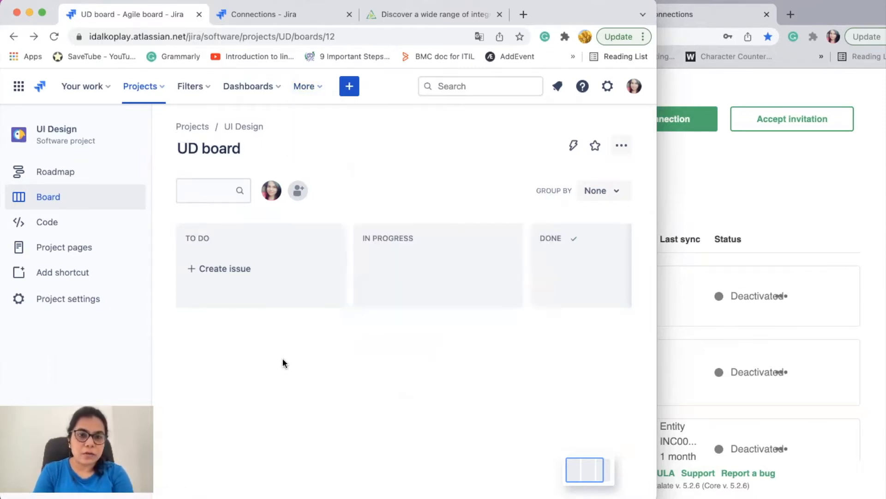
pyautogui.click(270, 14)
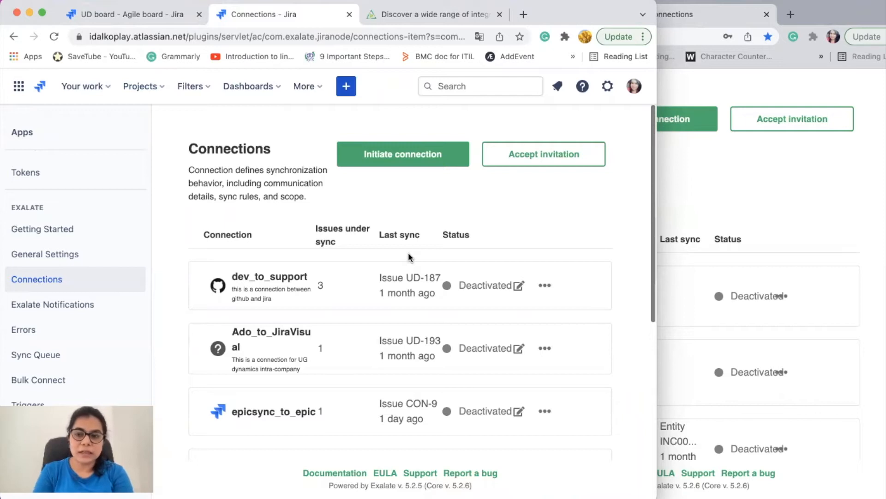
# Review the supported connectors on Exalate's integrations page, including ServiceNow.
pyautogui.click(440, 18)
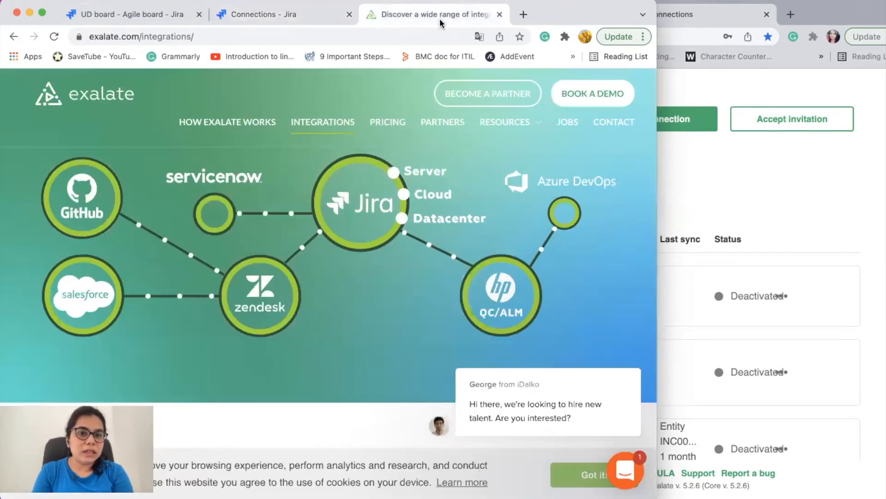
pyautogui.scroll(-10, 374, 317)
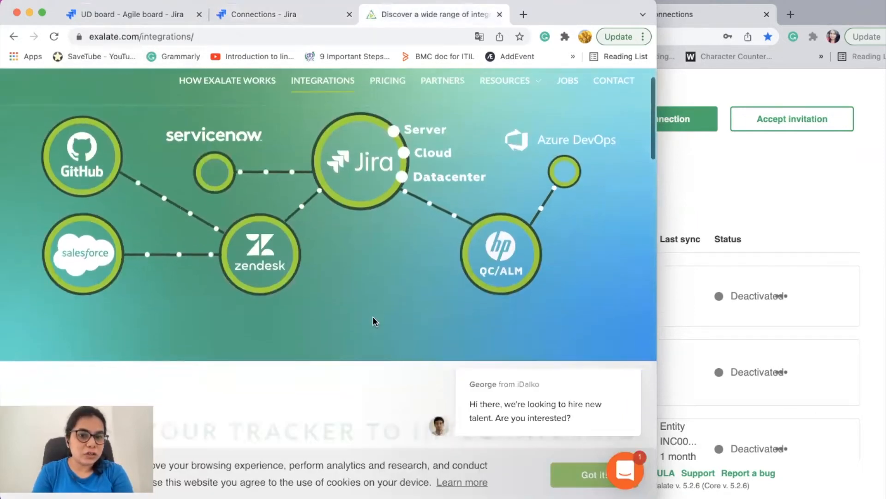
pyautogui.scroll(-7, 374, 322)
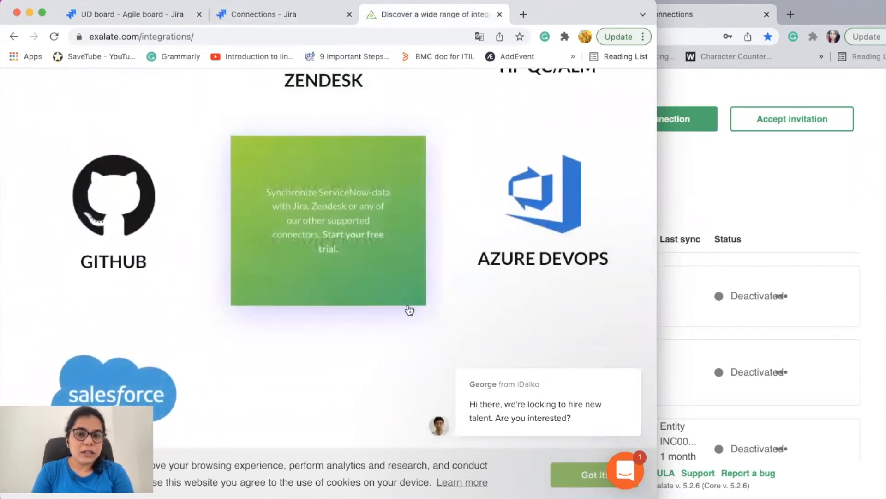
pyautogui.scroll(3, 409, 308)
pyautogui.scroll(-3, 409, 309)
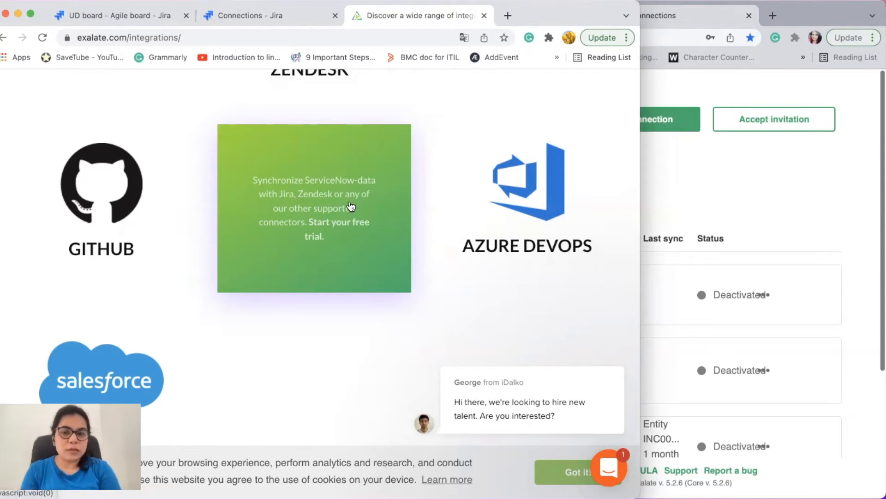
# Review the ServiceNow instance and its Exalate connections, and return to the Exalate Connections page in Jira.
pyautogui.click(706, 183)
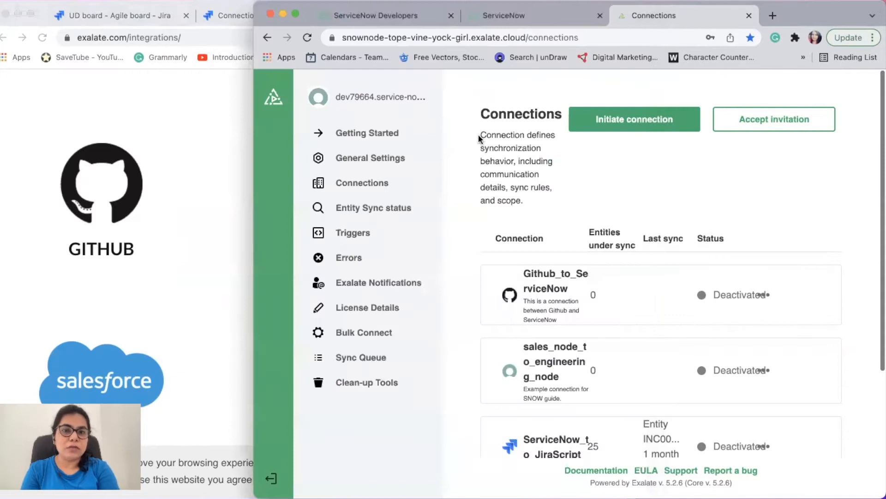
pyautogui.click(494, 12)
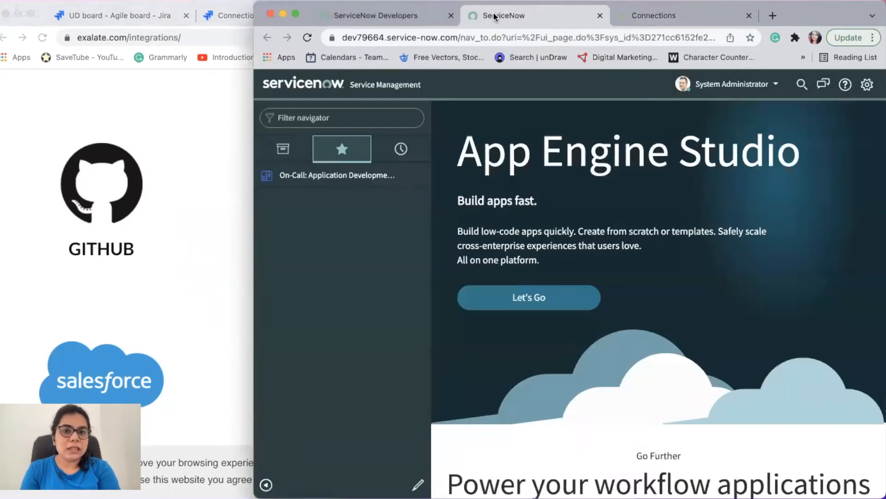
pyautogui.click(339, 40)
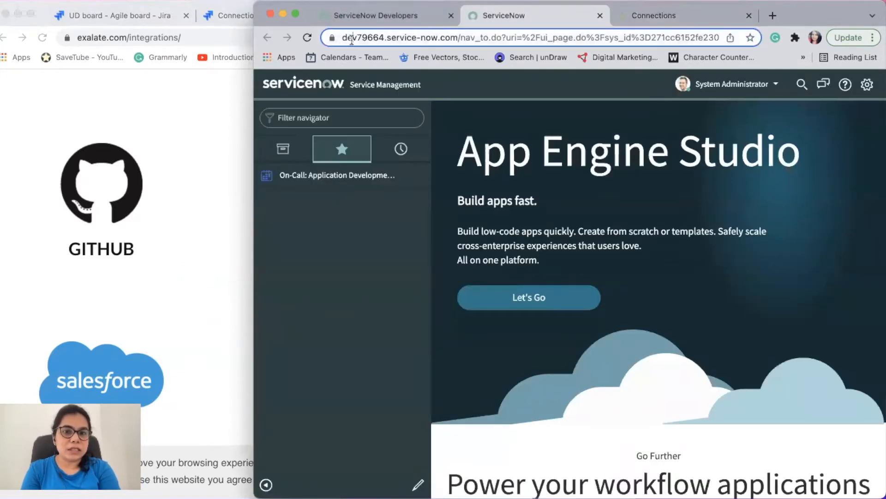
pyautogui.click(656, 16)
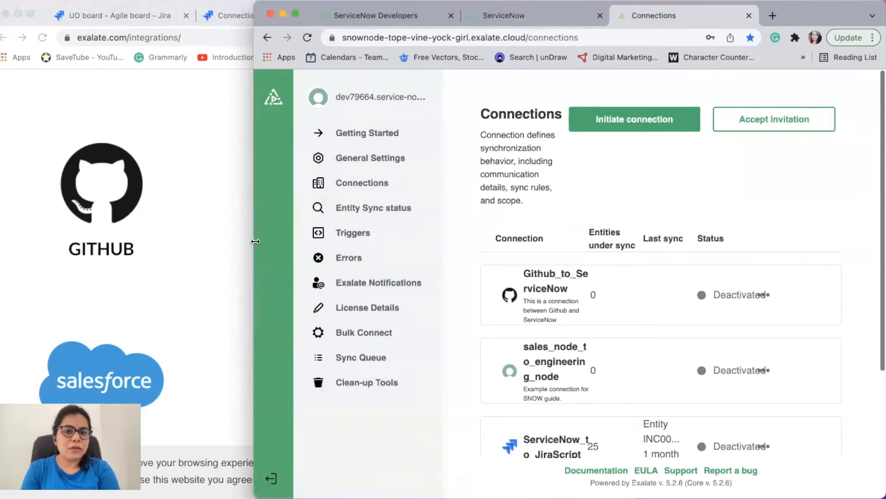
pyautogui.click(218, 234)
pyautogui.click(255, 16)
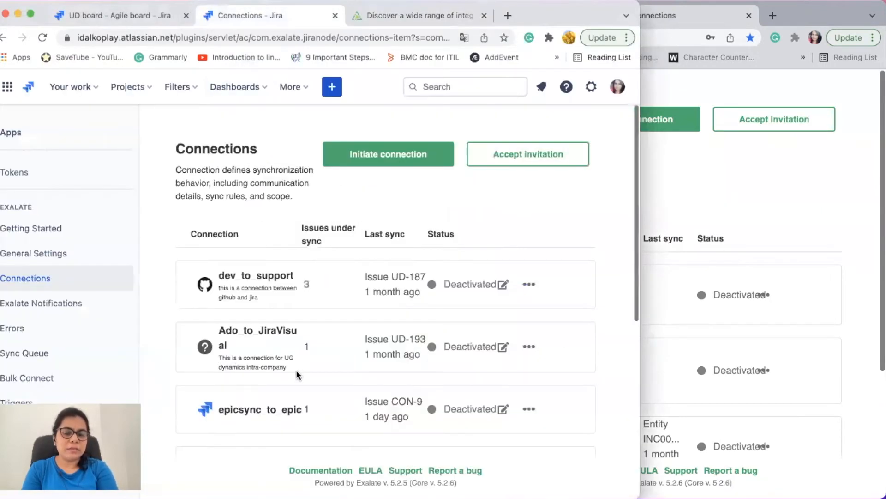
# Start initiating a new connection from the ServiceNow Exalate node.
pyautogui.click(837, 313)
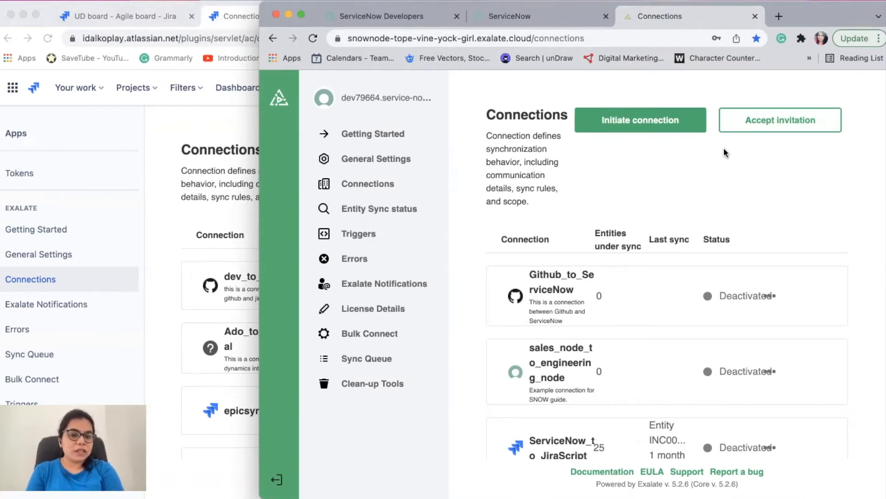
pyautogui.click(647, 126)
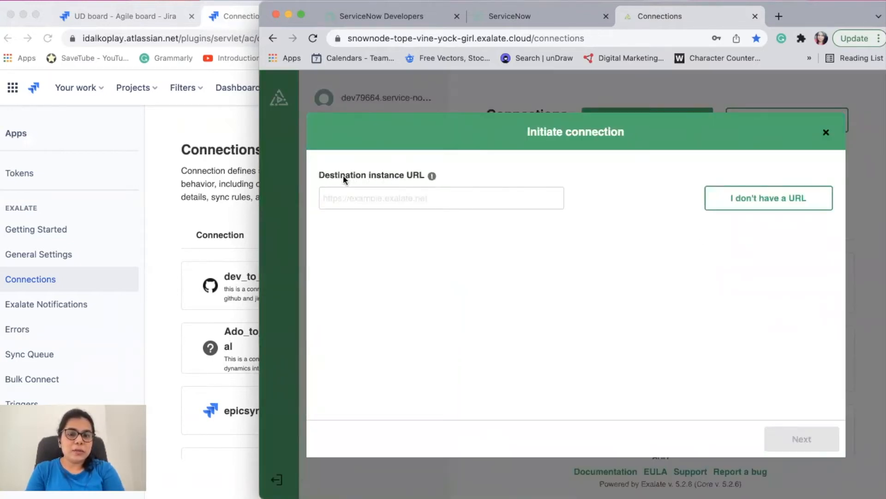
pyautogui.moveTo(403, 176); pyautogui.dragTo(369, 176)
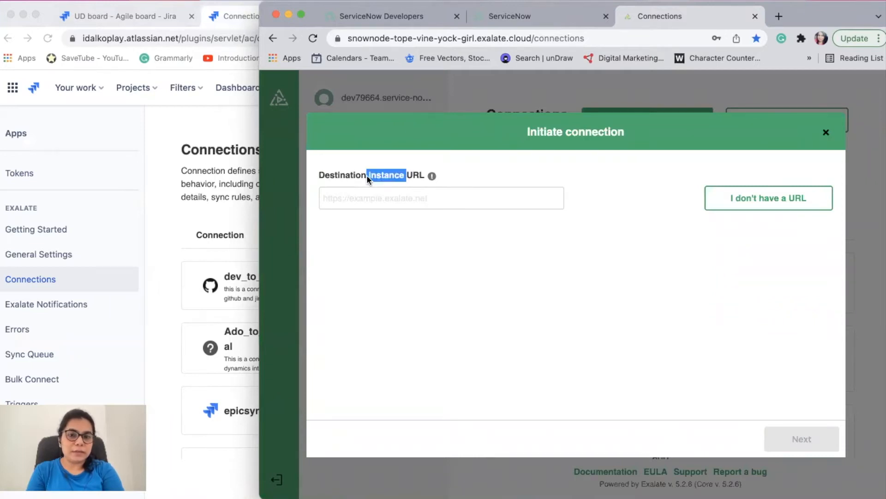
pyautogui.click(169, 173)
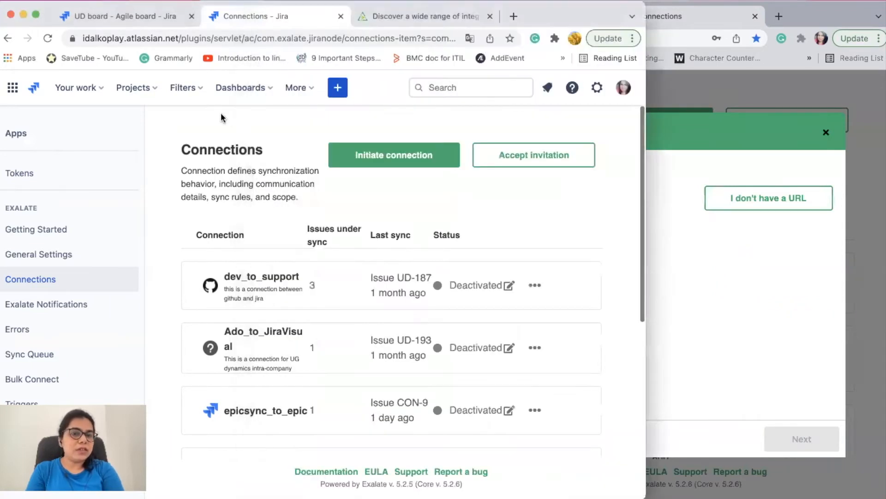
pyautogui.click(164, 38)
pyautogui.click(209, 38)
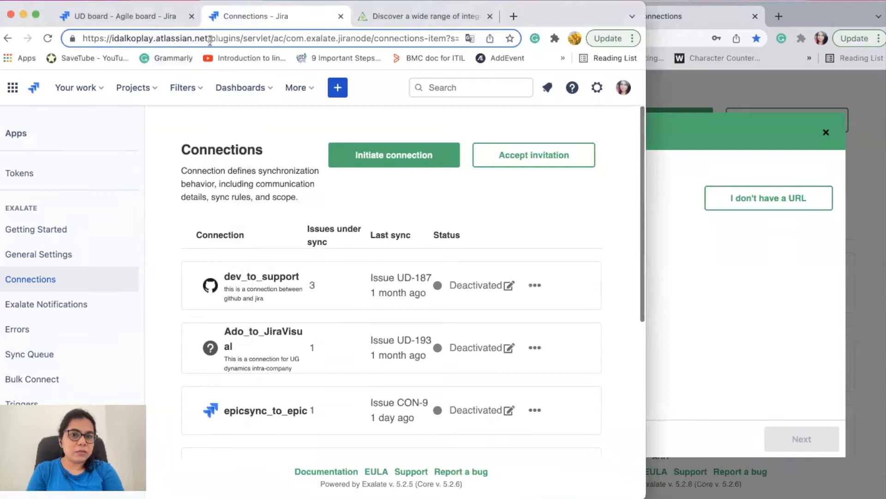
pyautogui.moveTo(209, 38); pyautogui.dragTo(51, 38)
pyautogui.press('super+c')
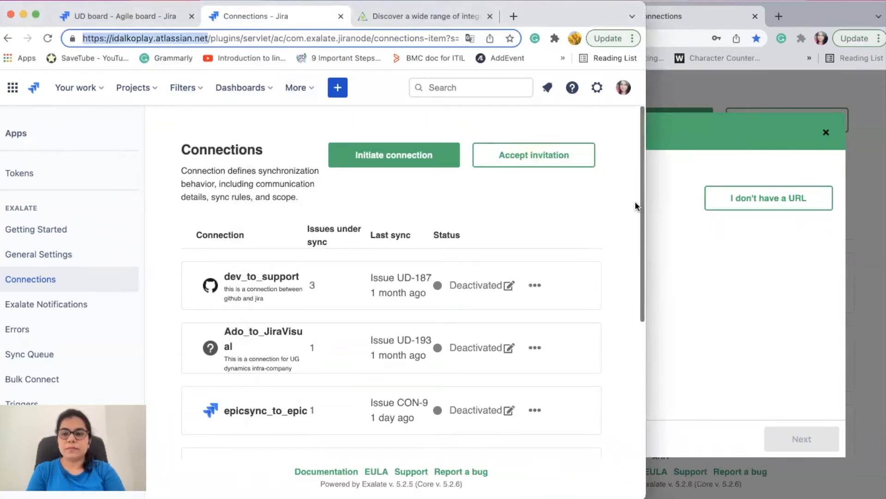
pyautogui.click(756, 249)
pyautogui.click(470, 197)
pyautogui.press('super+v')
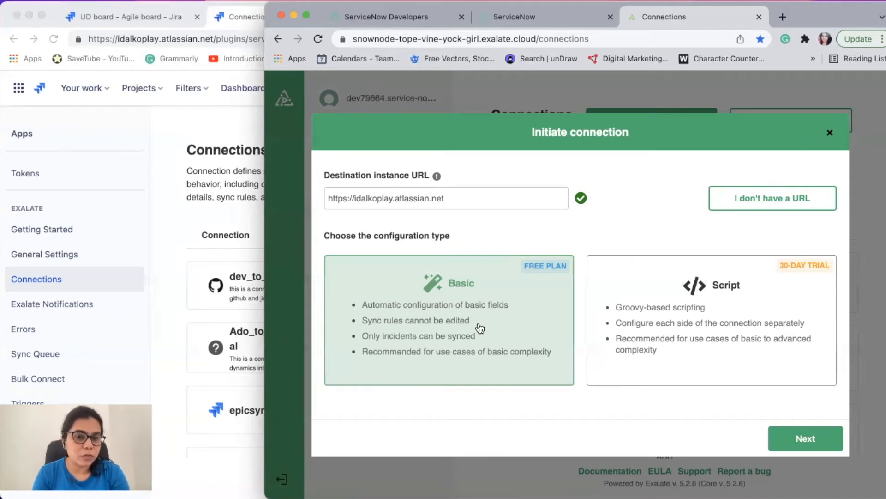
pyautogui.click(803, 442)
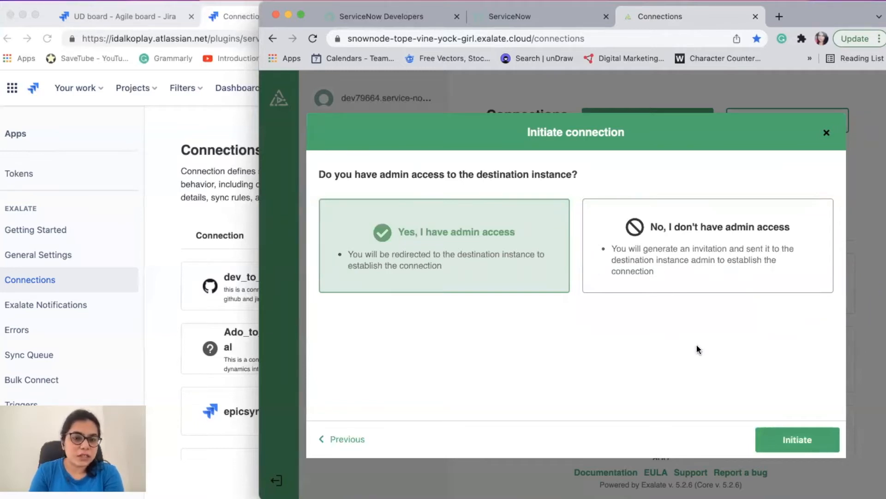
pyautogui.click(790, 439)
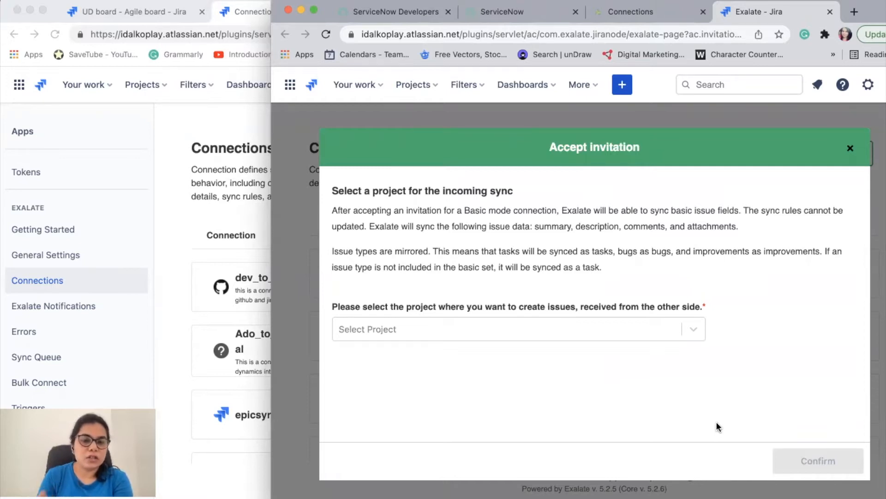
# Accept the invitation with UI Design (UD) as the project for incoming issues and dismiss the confirmation notice.
pyautogui.click(693, 329)
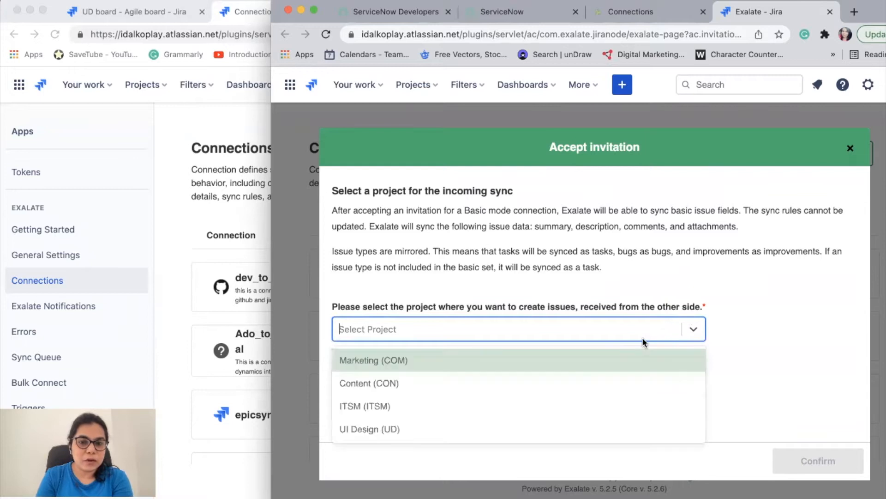
pyautogui.click(562, 422)
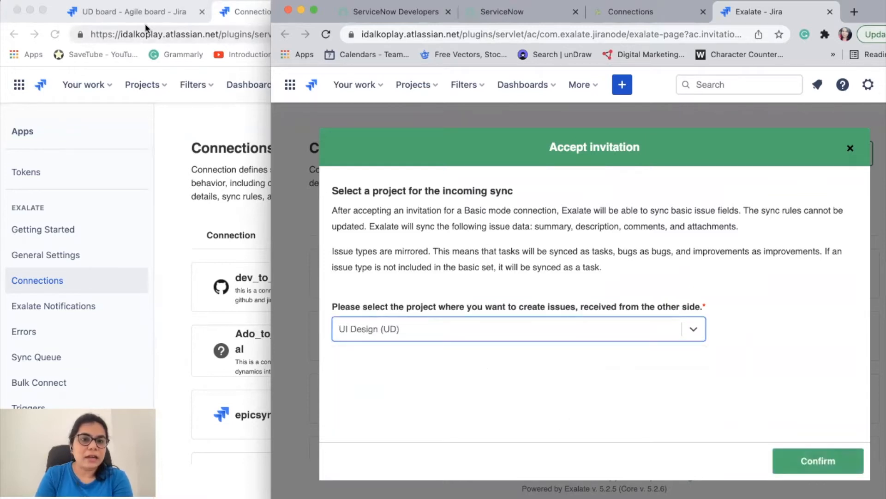
pyautogui.click(130, 13)
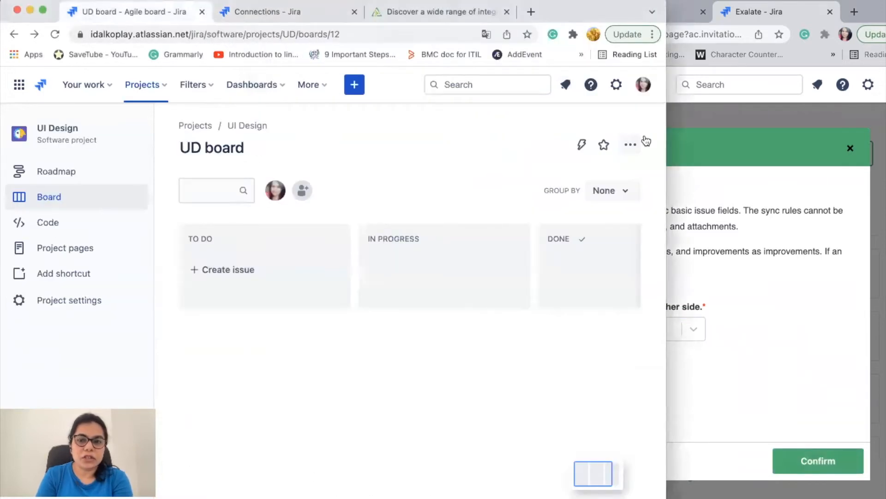
pyautogui.click(754, 166)
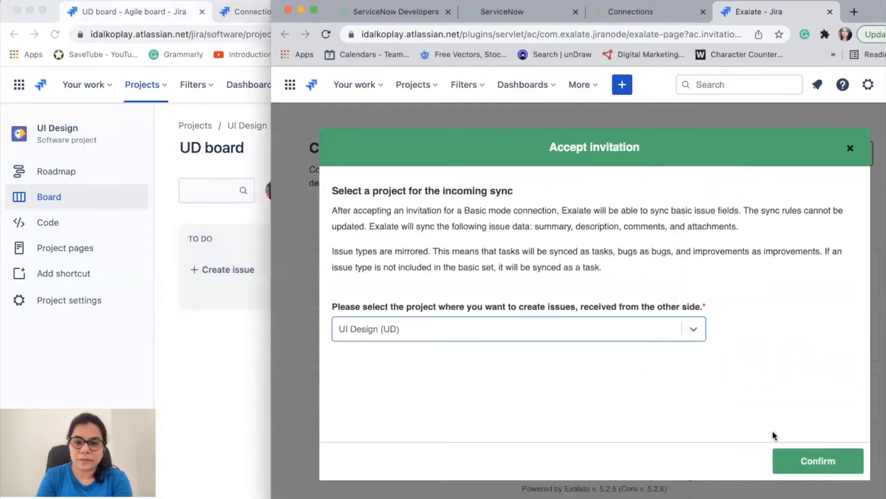
pyautogui.click(815, 466)
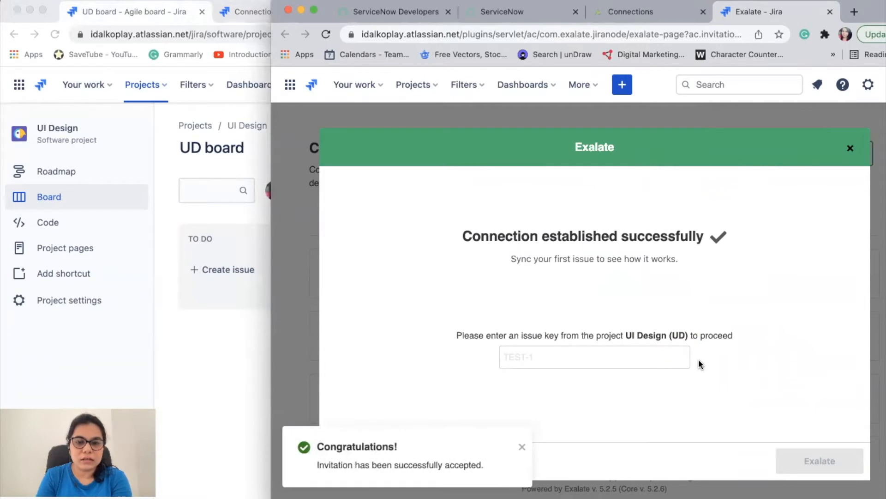
pyautogui.click(522, 447)
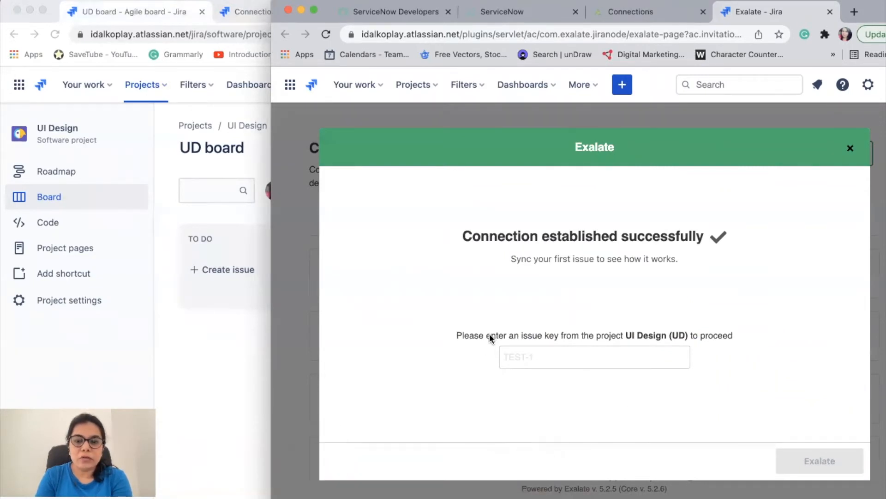
# Create a task titled "Sample issue" in the To Do column of the Jira UD board.
pyautogui.click(233, 356)
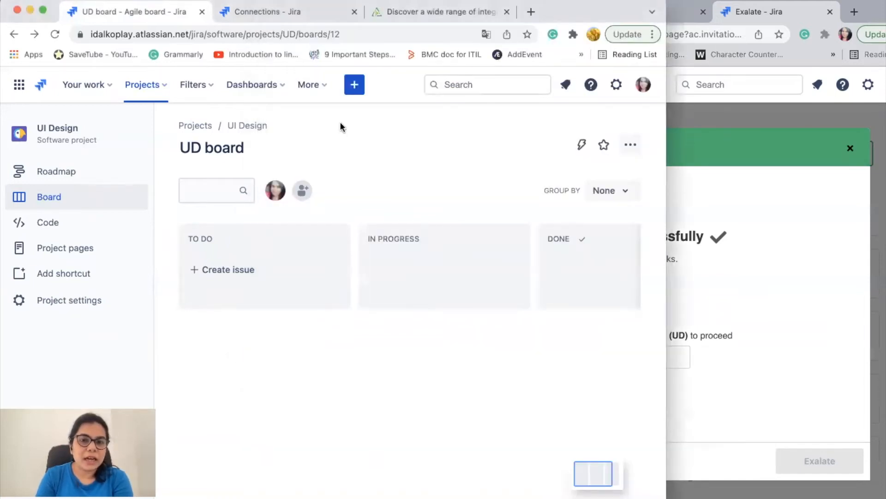
pyautogui.click(239, 272)
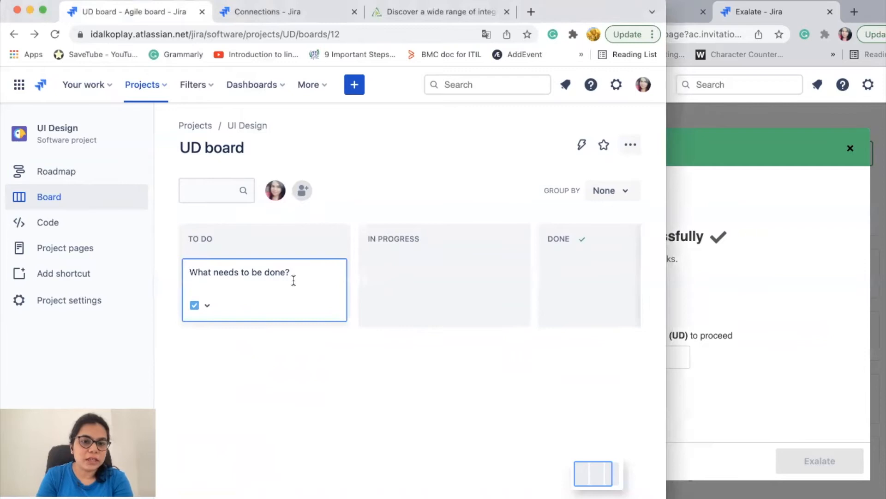
pyautogui.write('Sample issue')
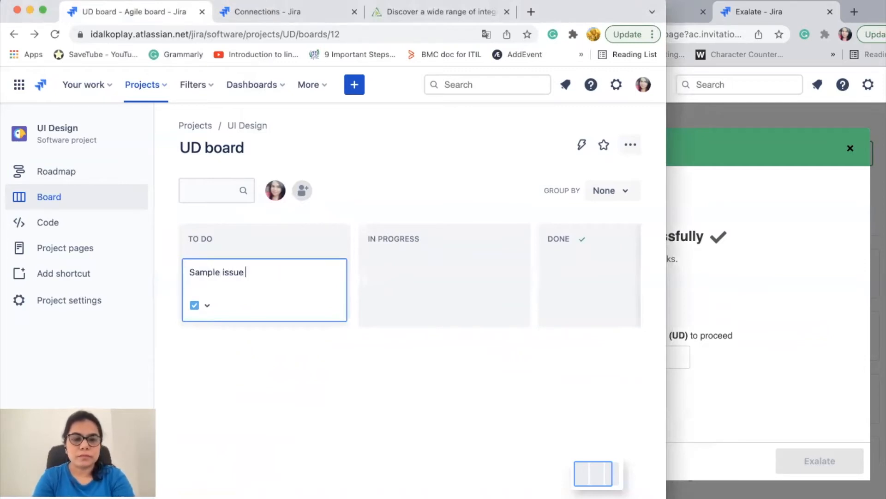
pyautogui.press('Return')
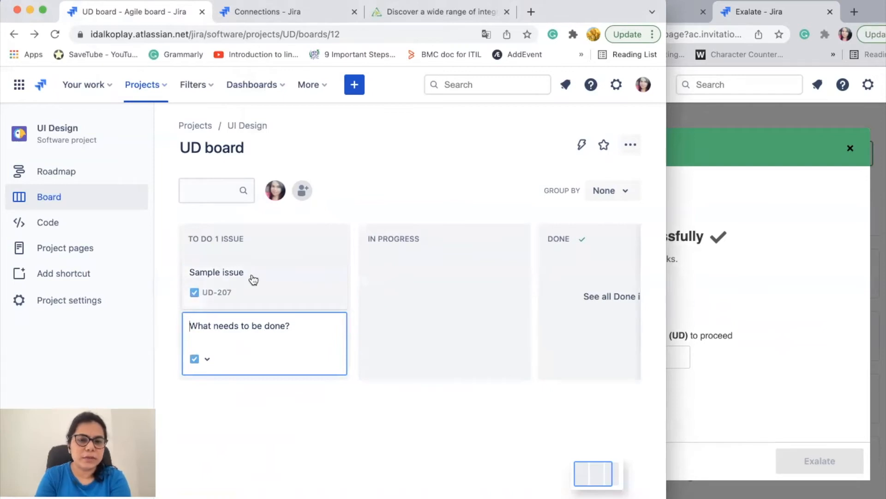
# Add the description "This is a desc" to the Sample issue task and save it.
pyautogui.click(253, 279)
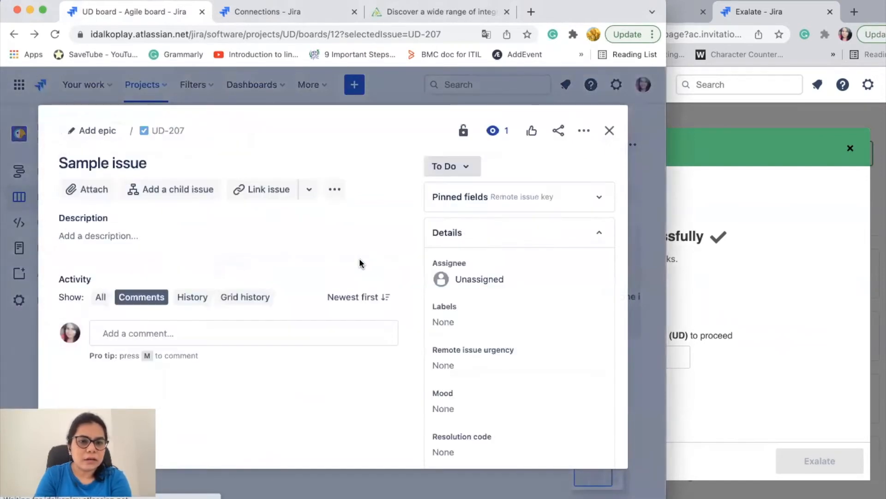
pyautogui.click(214, 237)
pyautogui.write('R')
pyautogui.press('BackSpace')
pyautogui.write('This is a desc')
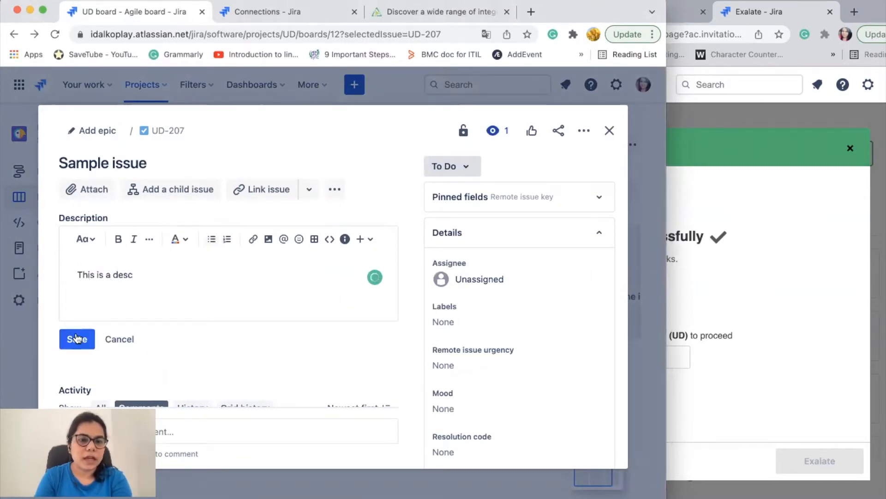
pyautogui.click(76, 339)
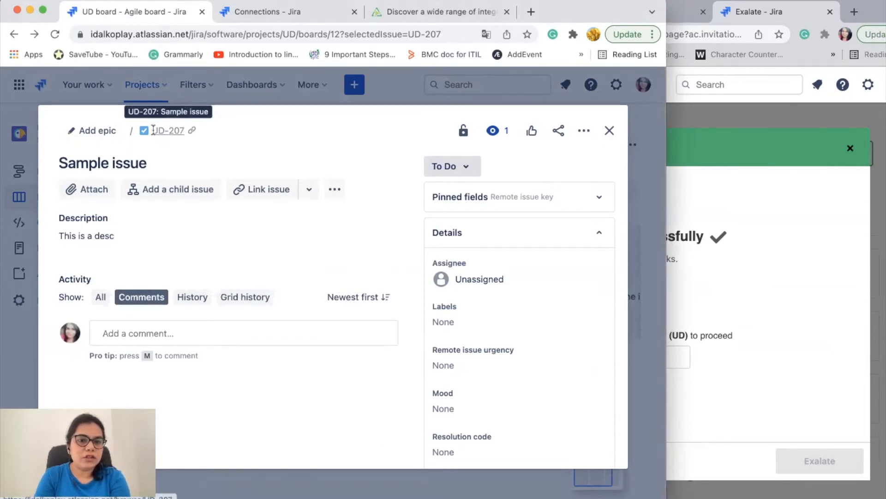
# Sync the first issue over the new connection by entering issue key UD-207 and exalating it.
pyautogui.click(760, 311)
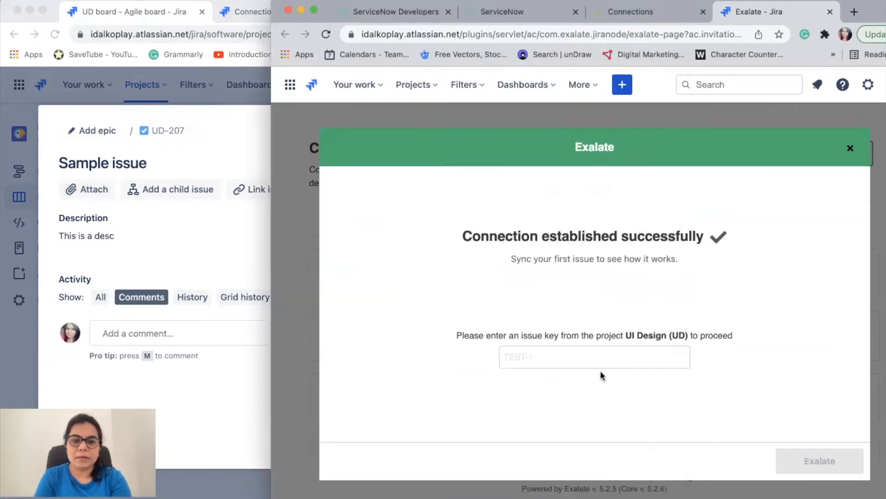
pyautogui.click(590, 359)
pyautogui.write('UD')
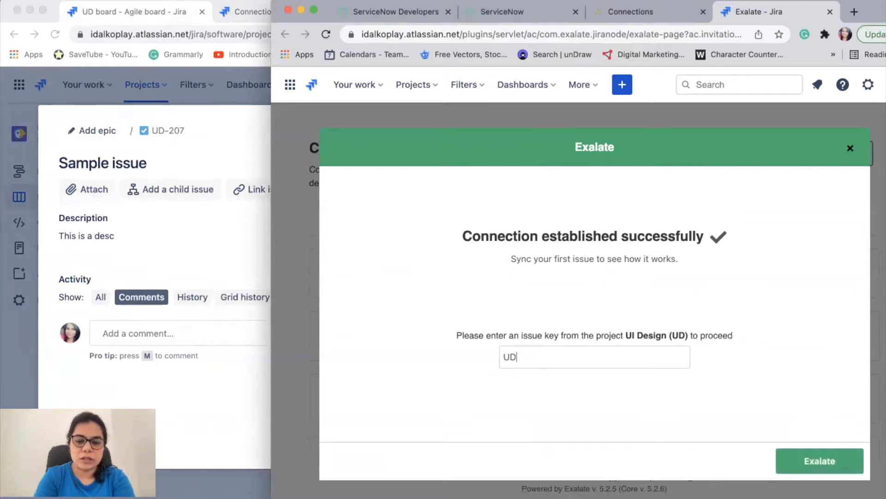
pyautogui.write('-207')
pyautogui.click(819, 461)
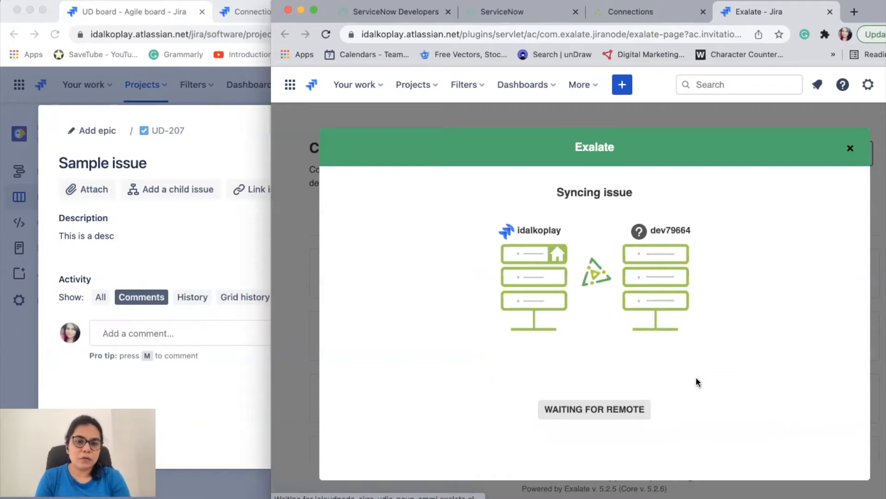
# Close the Sample issue view on the Jira board and open the synchronized ServiceNow incident INC0010089.
pyautogui.click(204, 253)
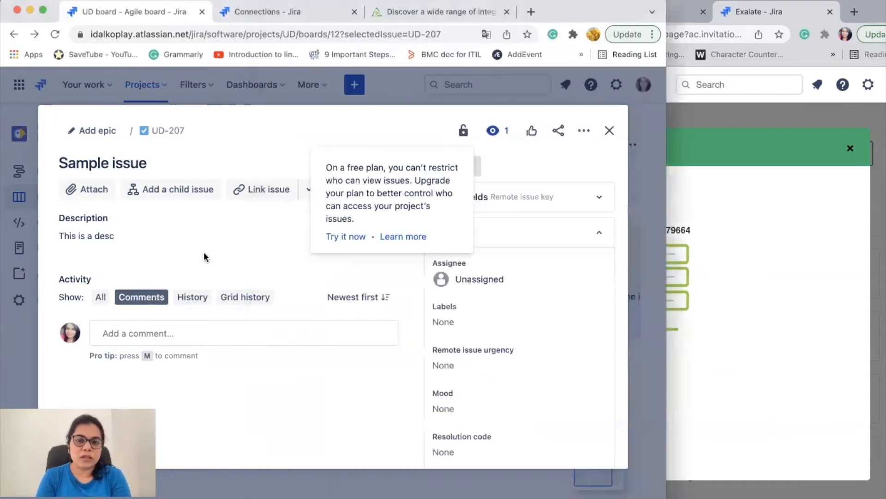
pyautogui.click(607, 129)
pyautogui.click(748, 247)
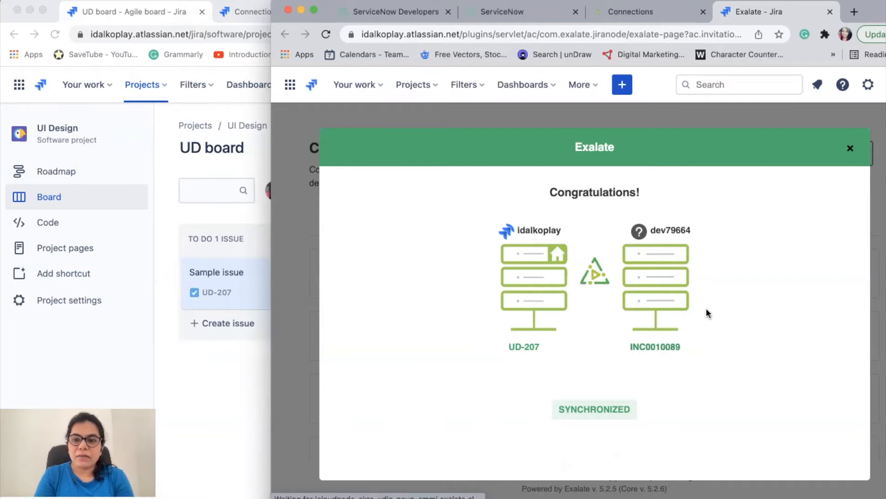
pyautogui.click(656, 348)
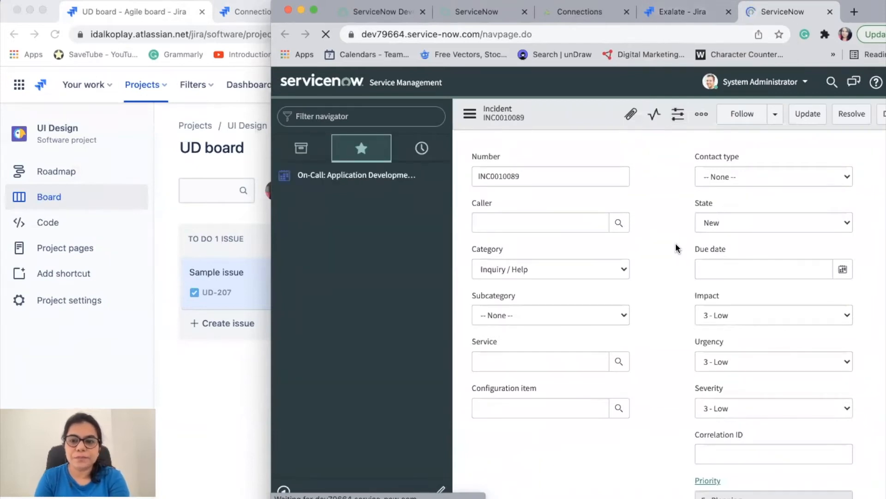
pyautogui.click(680, 13)
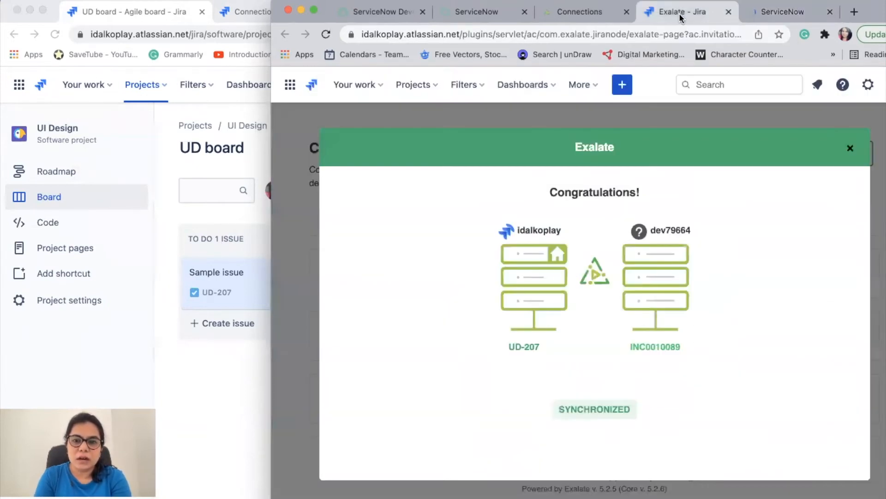
pyautogui.click(791, 13)
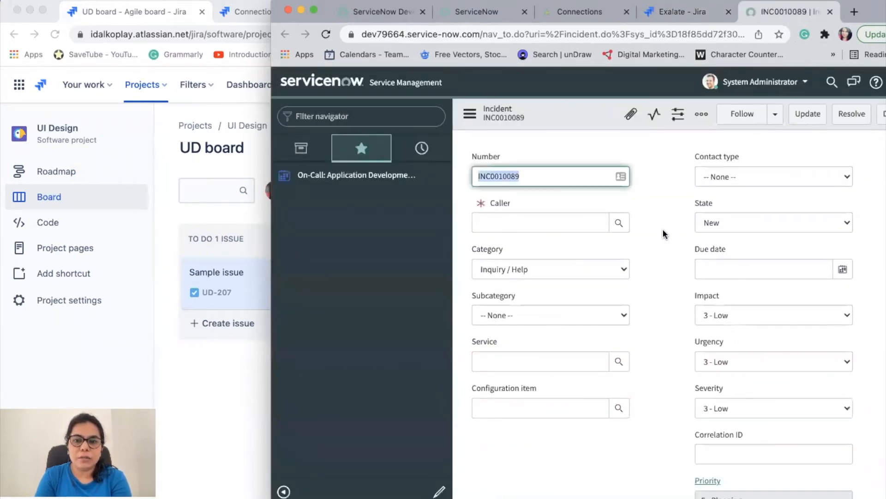
# Fill in the incident's required Caller by choosing a user from the lookup list.
pyautogui.click(619, 224)
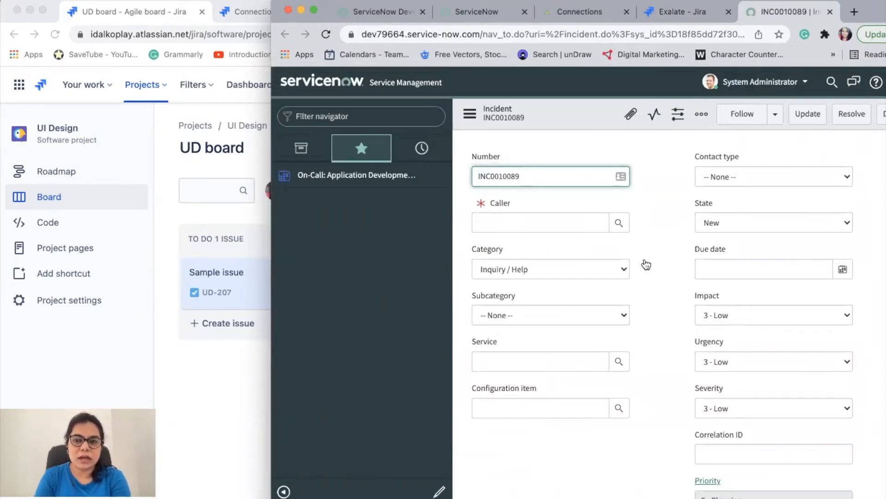
pyautogui.scroll(-5, 645, 263)
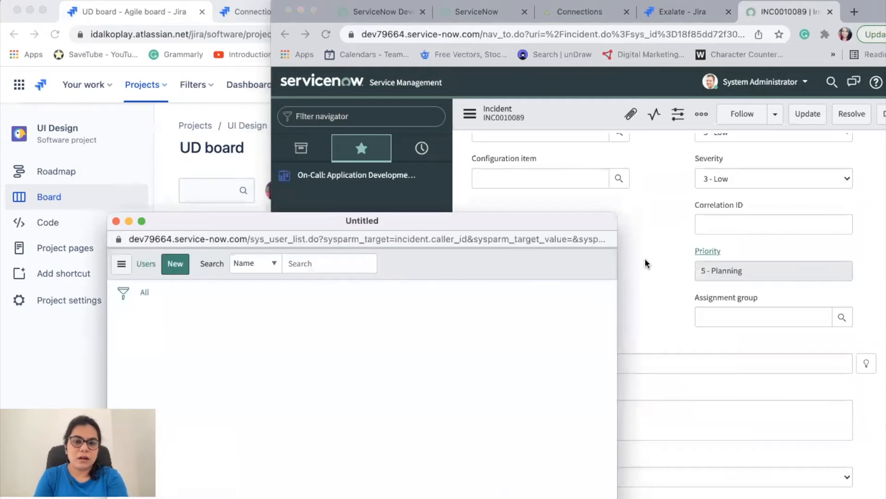
pyautogui.click(184, 333)
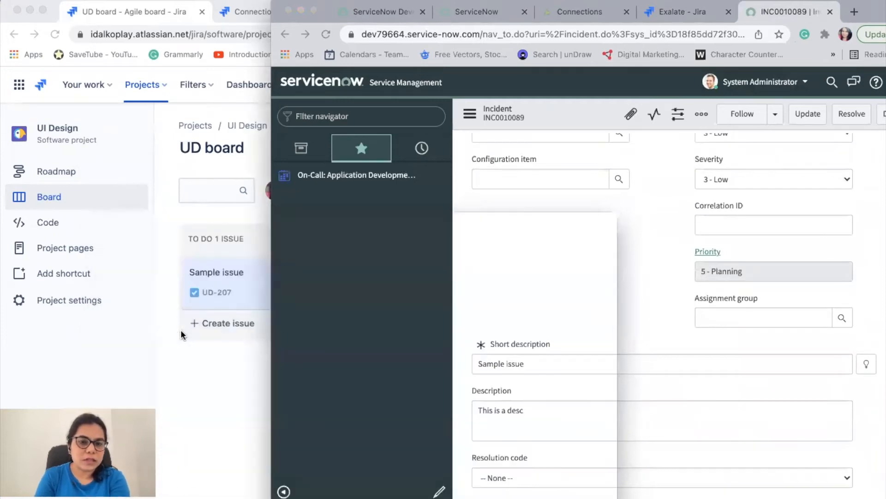
# Post the work note "A comment from the servicenow side" on the incident.
pyautogui.scroll(4, 593, 270)
pyautogui.scroll(-6, 592, 267)
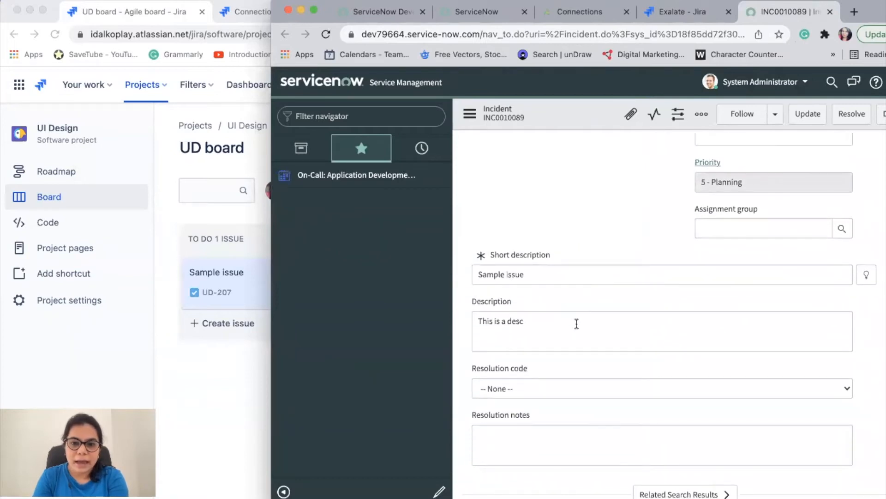
pyautogui.scroll(-4, 577, 323)
pyautogui.scroll(-2, 577, 323)
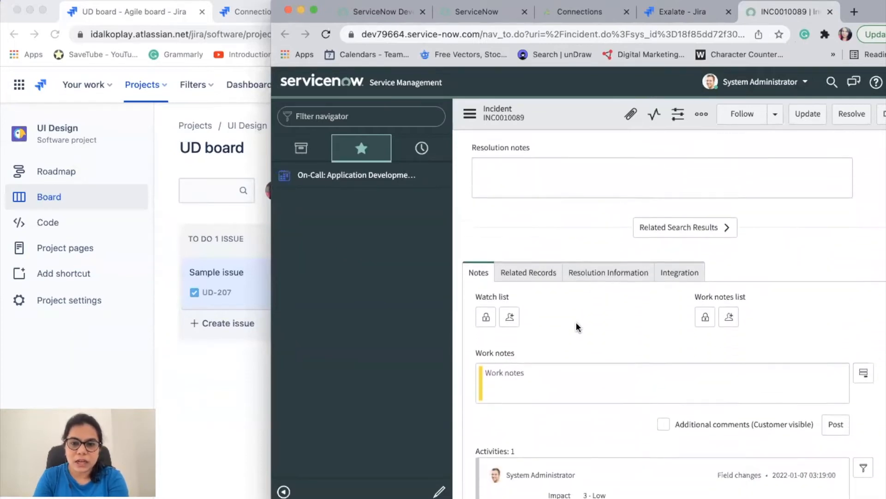
pyautogui.click(557, 368)
pyautogui.write('A')
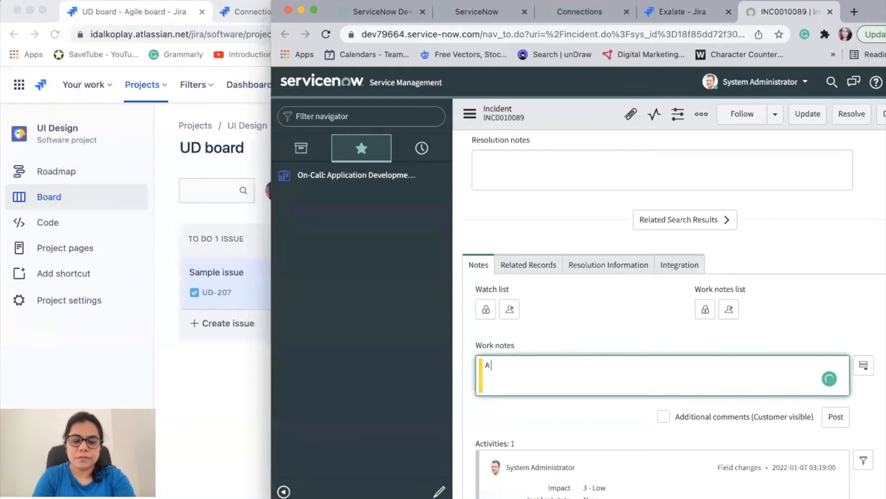
pyautogui.write(' comment g')
pyautogui.press('BackSpace')
pyautogui.write('from the servicenow side')
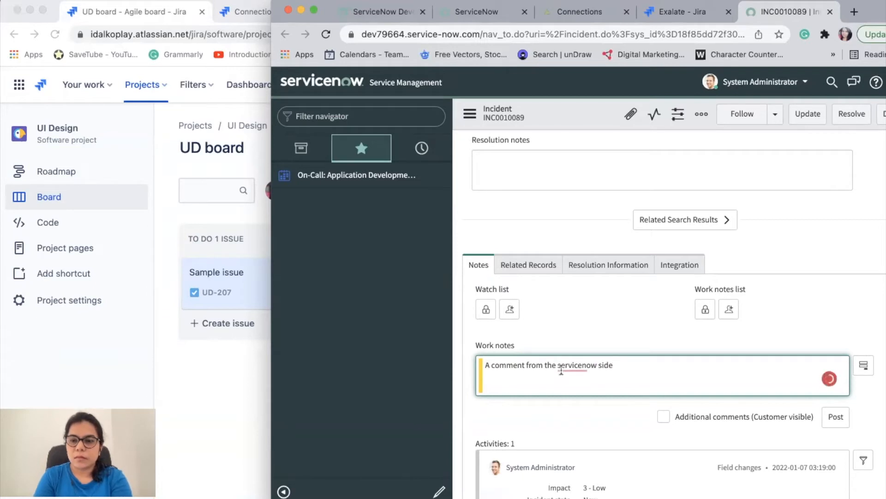
pyautogui.scroll(-1, 561, 370)
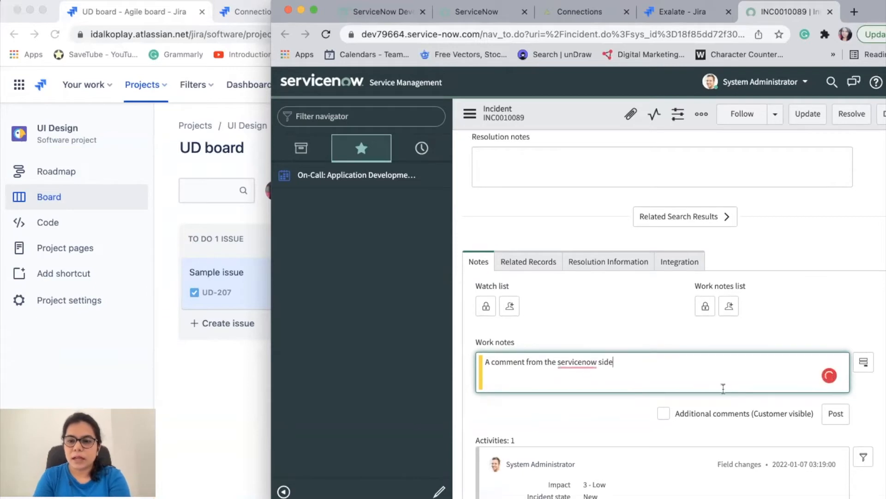
pyautogui.click(836, 413)
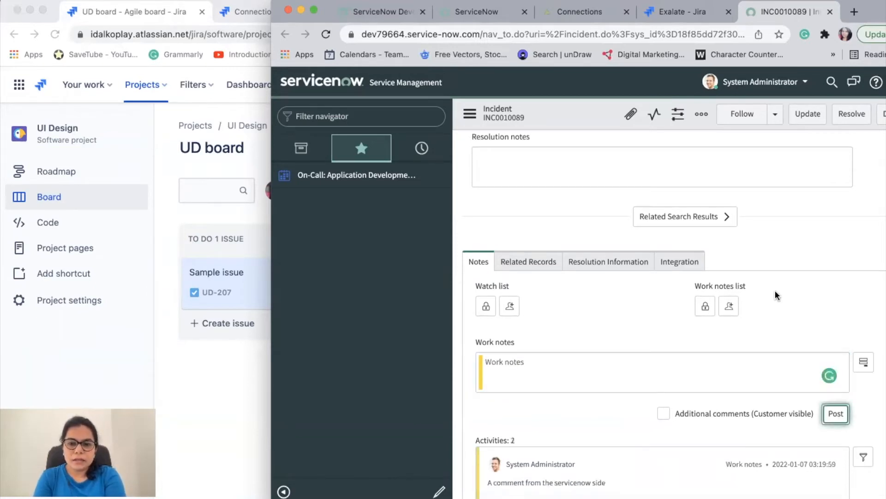
# Save the ServiceNow incident and open the Sample issue from the Jira UD board.
pyautogui.scroll(15, 775, 290)
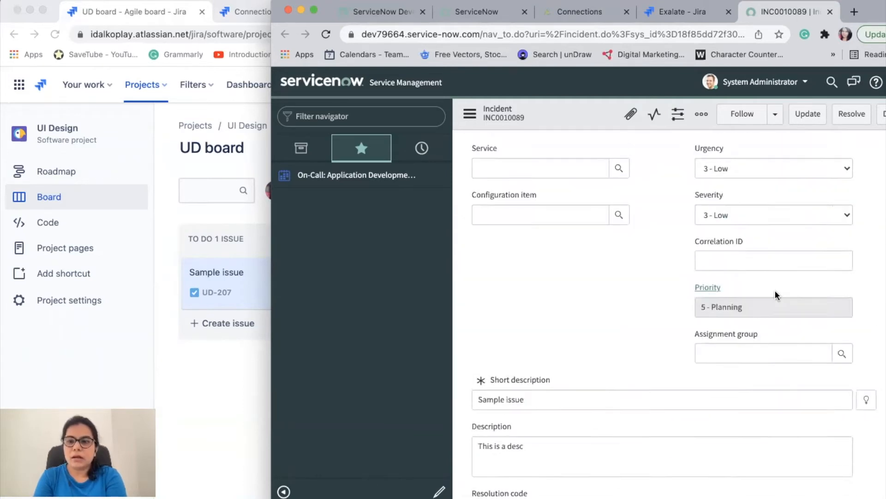
pyautogui.rightClick(589, 115)
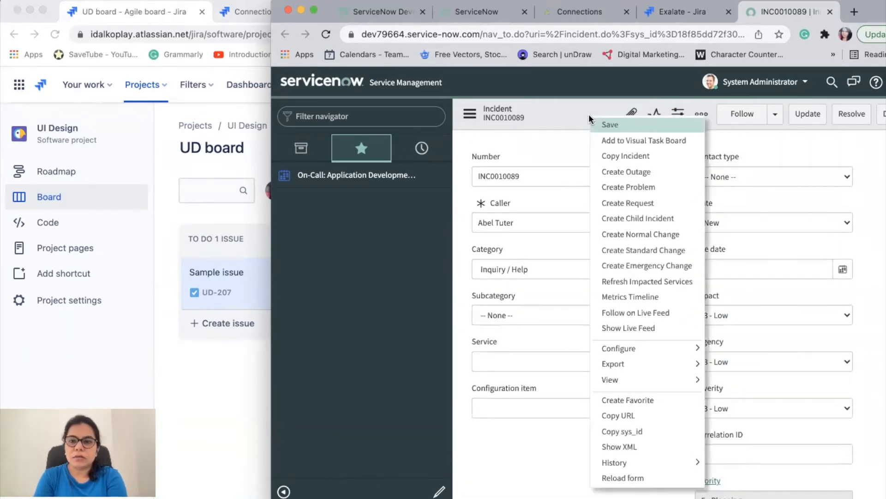
pyautogui.click(620, 126)
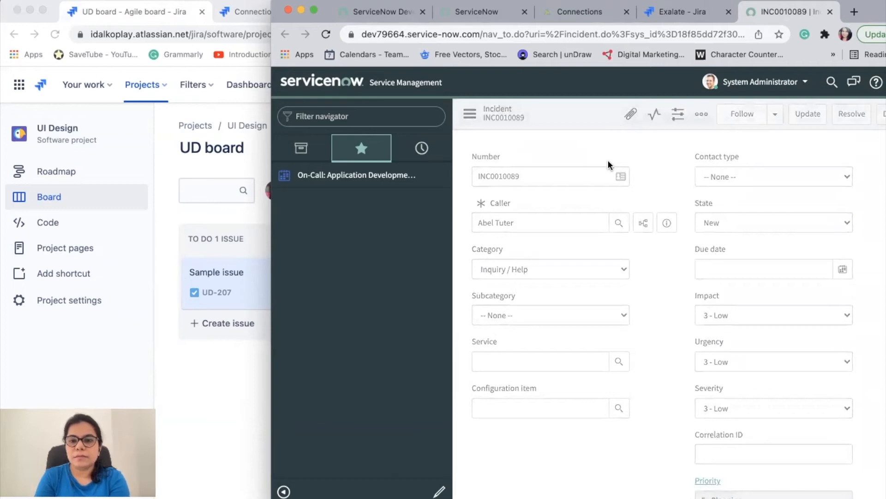
pyautogui.click(215, 417)
pyautogui.click(279, 272)
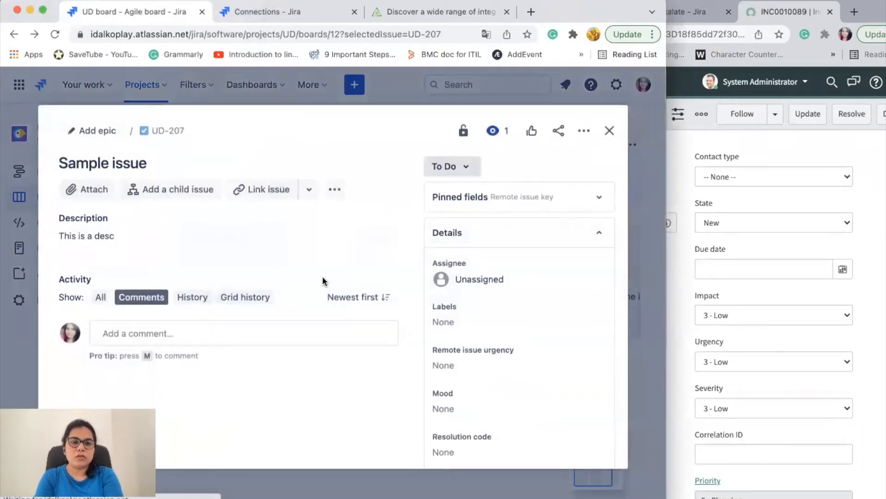
# Return to the ServiceNow incident and copy its incident number.
pyautogui.click(885, 180)
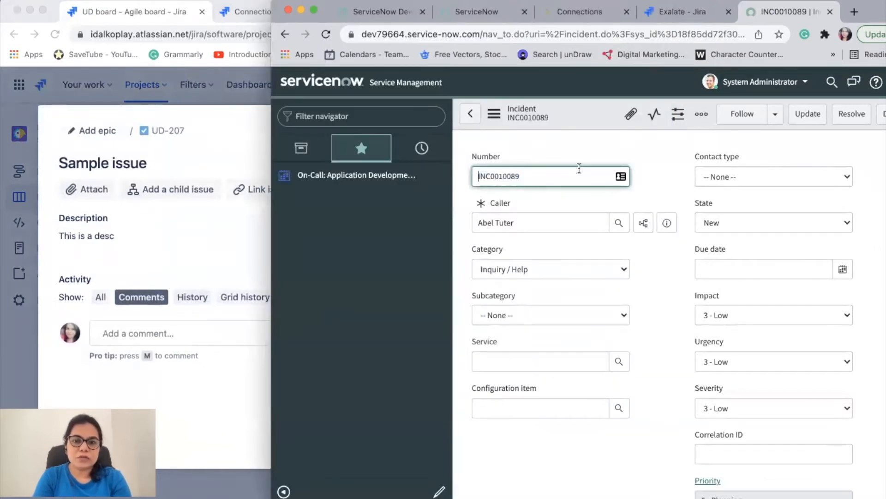
pyautogui.moveTo(548, 172); pyautogui.dragTo(448, 167)
pyautogui.press('super+c')
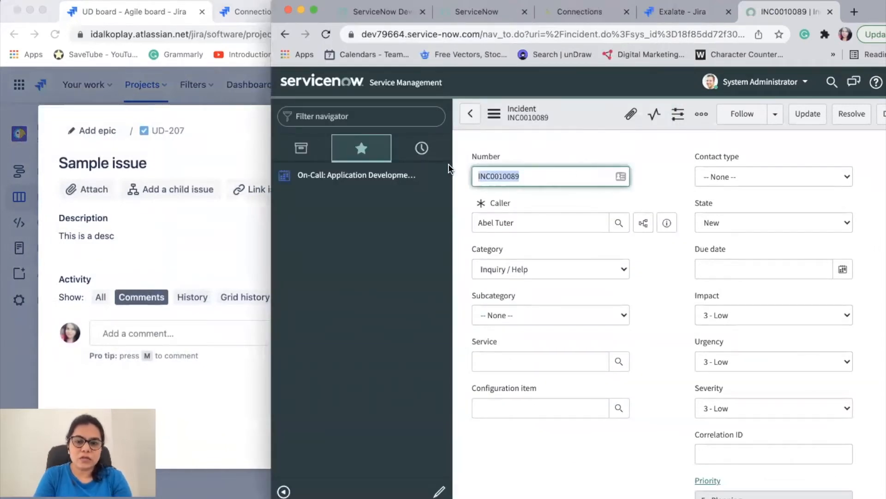
# Close the Jira Exalate page and dismiss the first-sync dialog on the ServiceNow node's Connections page.
pyautogui.click(729, 11)
pyautogui.click(575, 15)
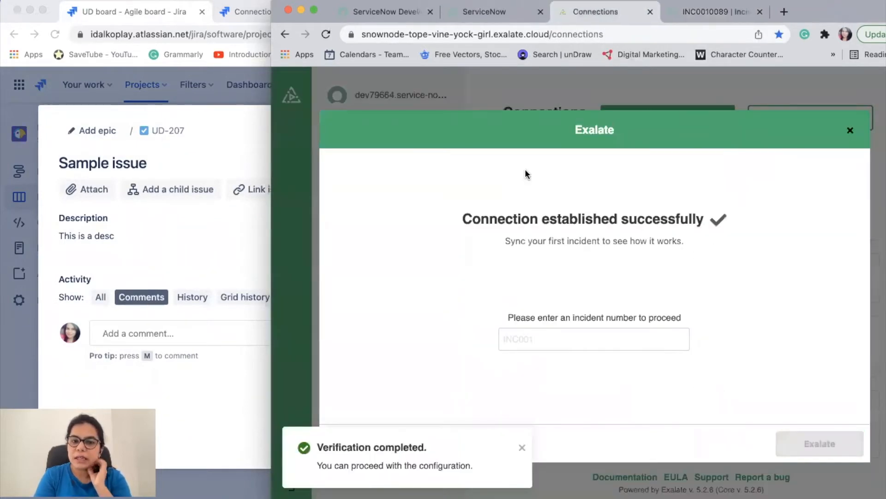
pyautogui.click(851, 133)
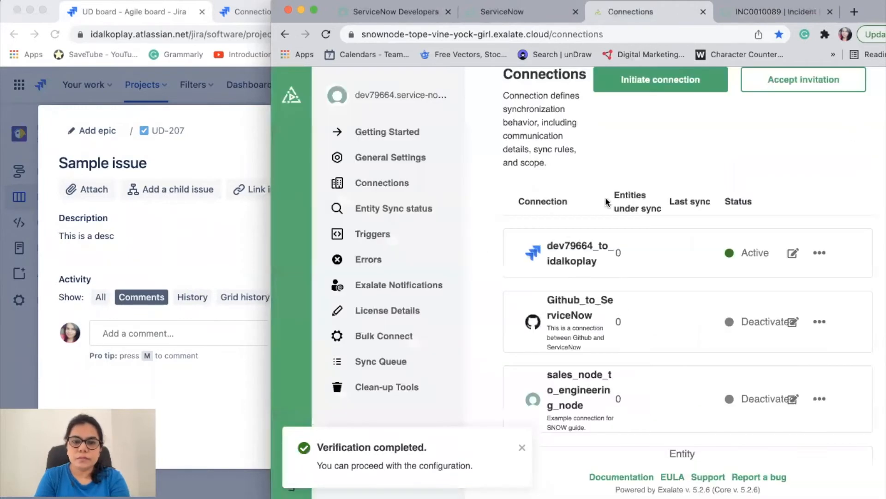
# Look up the entity sync status of incident INC0010089, keeping incident as the entity type.
pyautogui.click(392, 210)
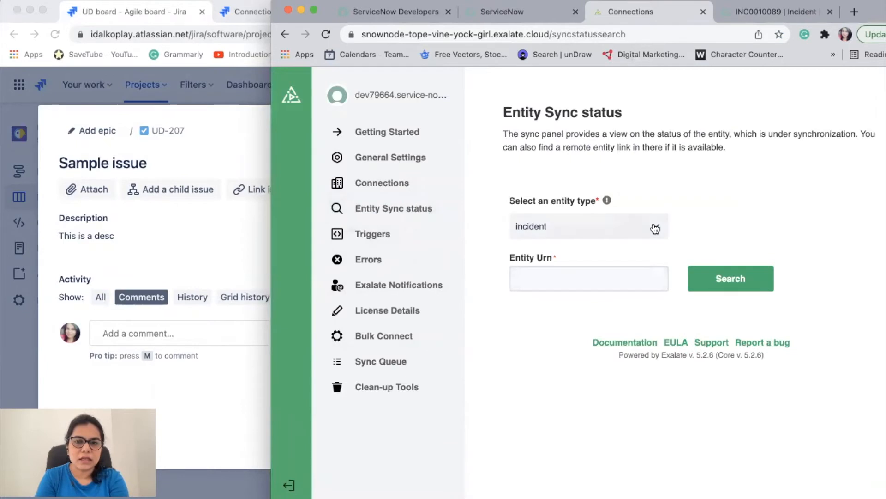
pyautogui.click(636, 237)
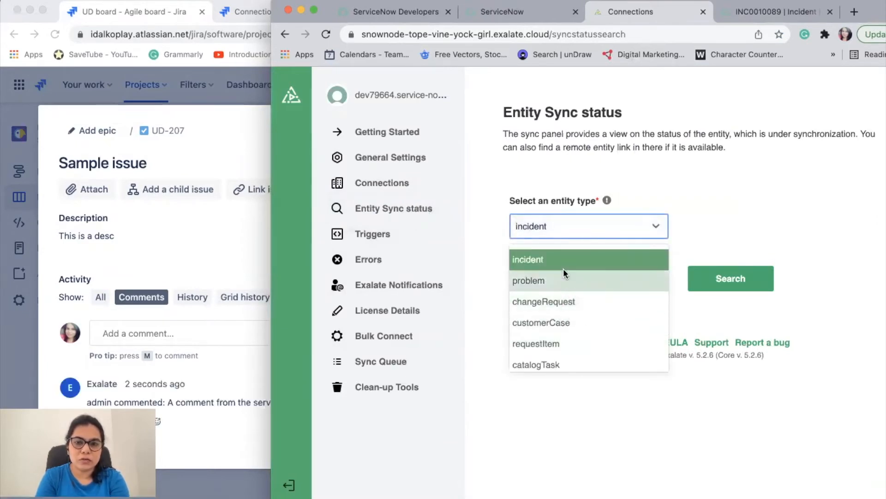
pyautogui.scroll(-5, 559, 289)
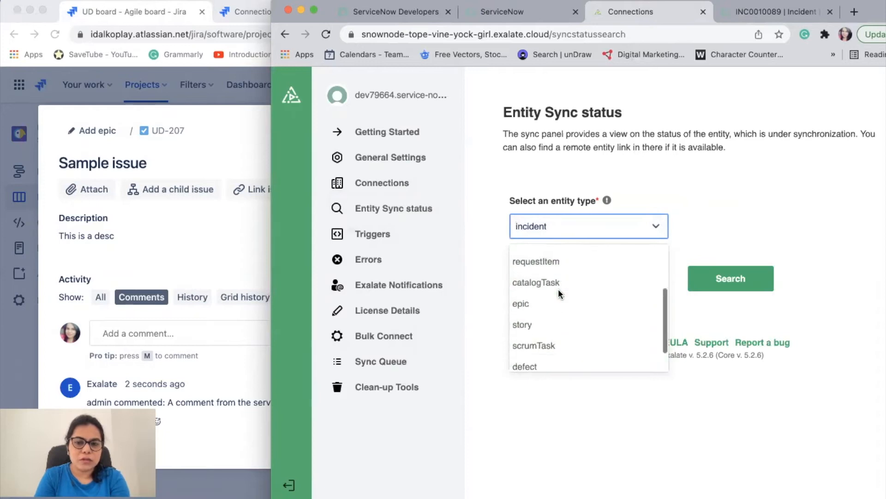
pyautogui.scroll(5, 558, 289)
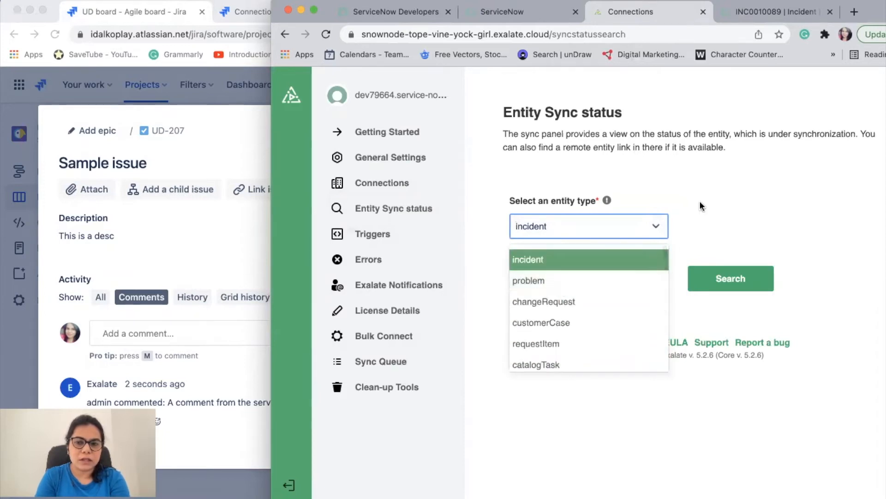
pyautogui.click(734, 205)
pyautogui.click(573, 275)
pyautogui.press('super+v')
pyautogui.click(724, 275)
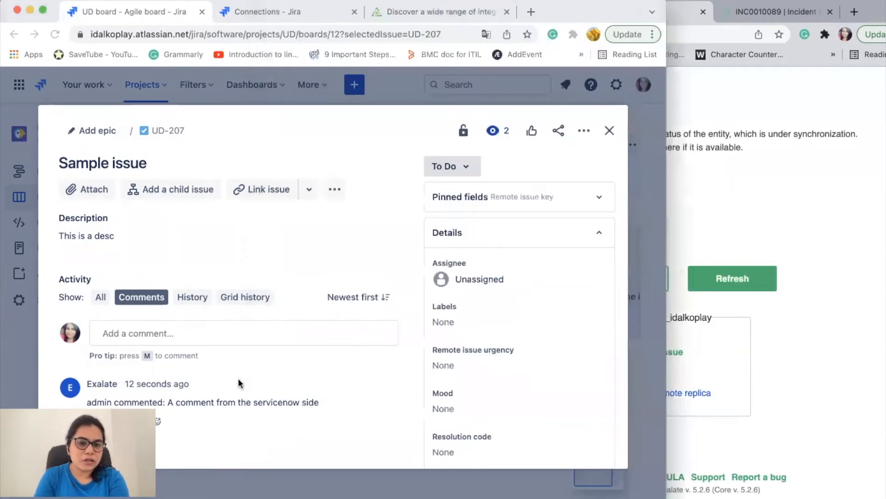
# Check the comments of the Sample issue in Jira for the work note synced from ServiceNow.
pyautogui.click(238, 370)
pyautogui.moveTo(322, 399); pyautogui.dragTo(87, 393)
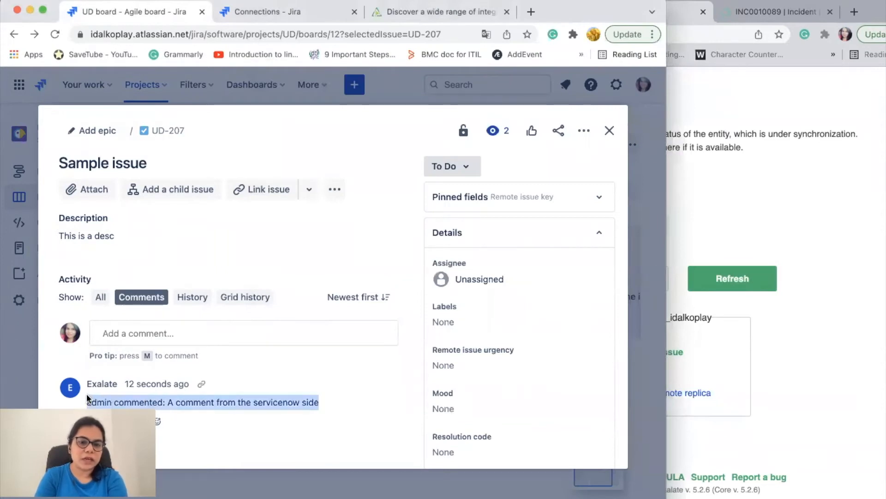
pyautogui.click(280, 407)
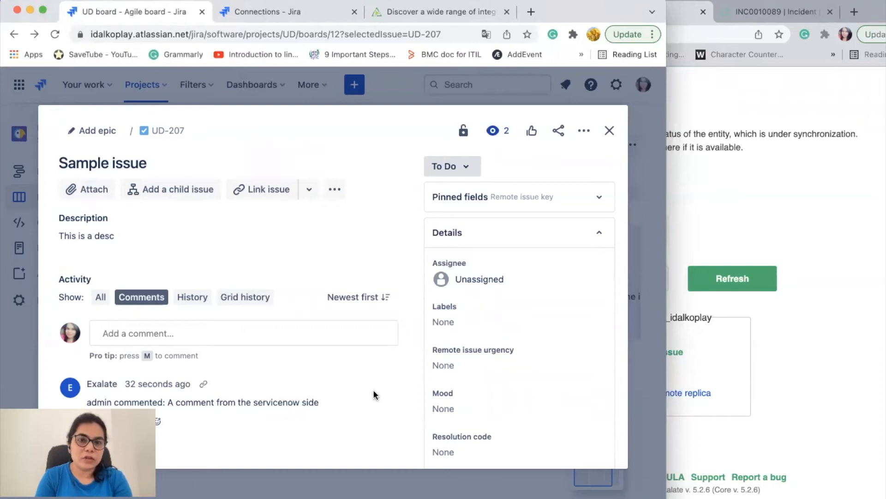
# Open the Exalate connections lists for both the Jira and the ServiceNow node.
pyautogui.click(268, 11)
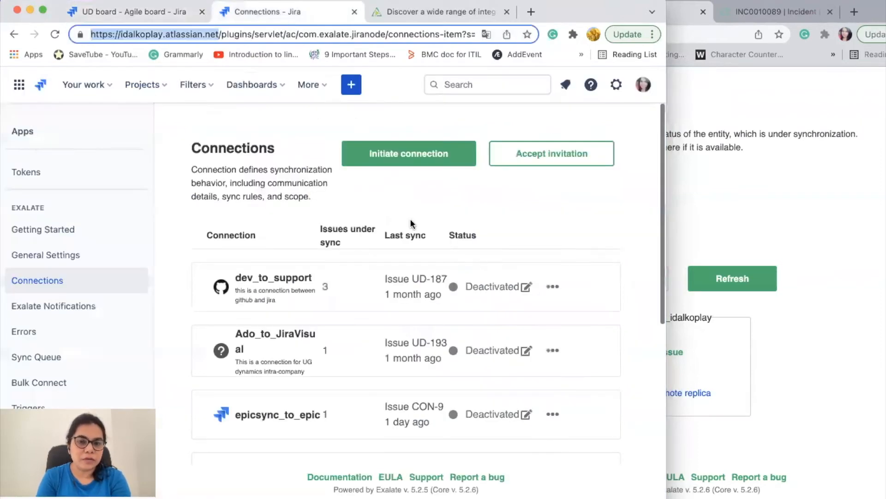
pyautogui.click(815, 223)
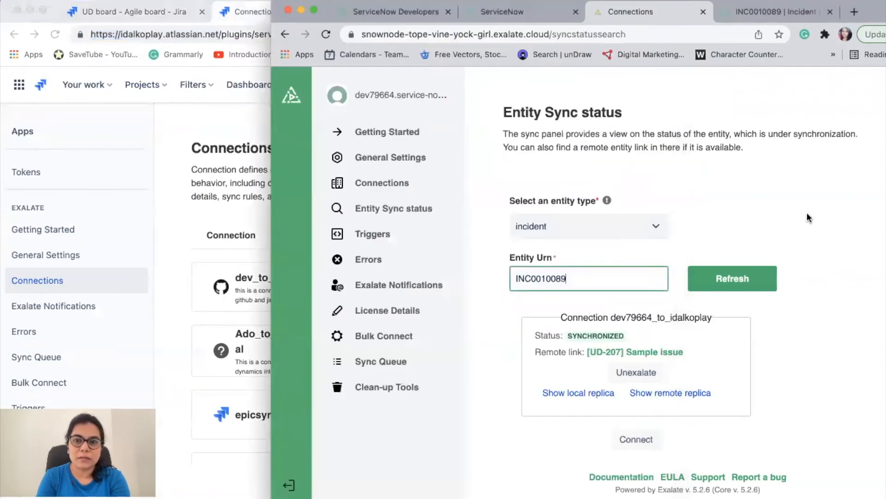
pyautogui.click(418, 183)
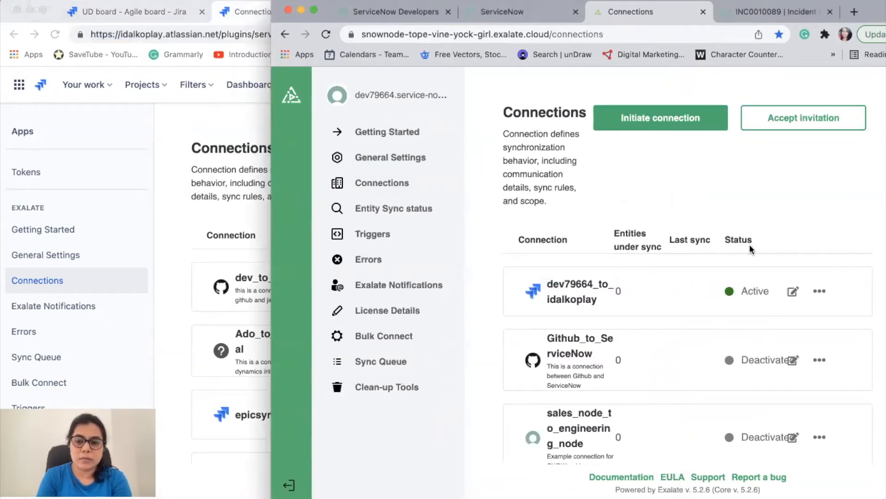
# Deactivate the dev79664_to_idalkoplay connection on the ServiceNow node.
pyautogui.scroll(-3, 750, 249)
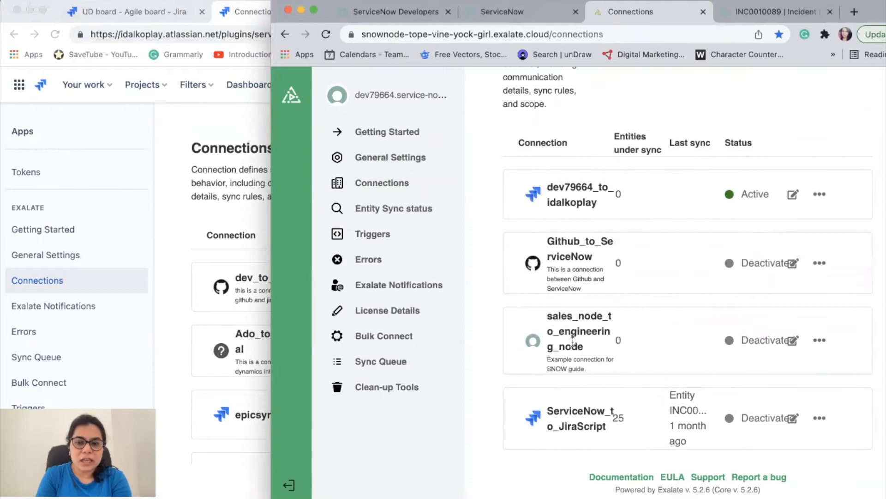
pyautogui.scroll(-2, 573, 342)
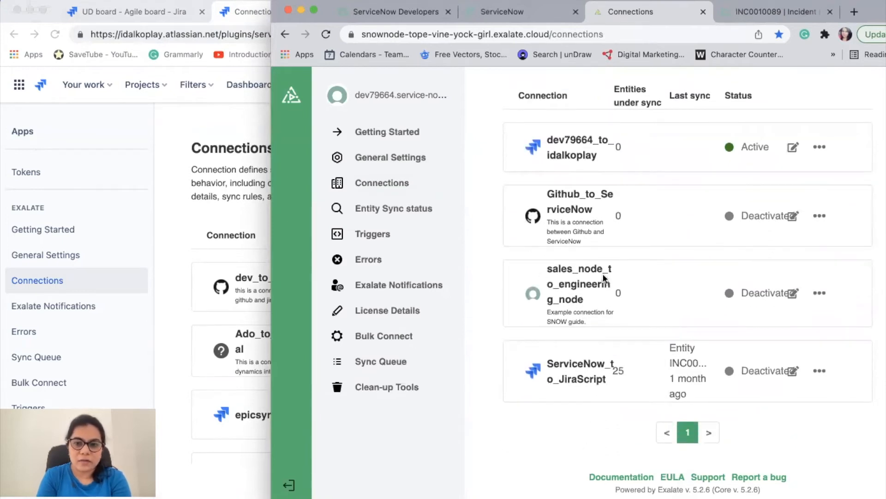
pyautogui.scroll(1, 603, 277)
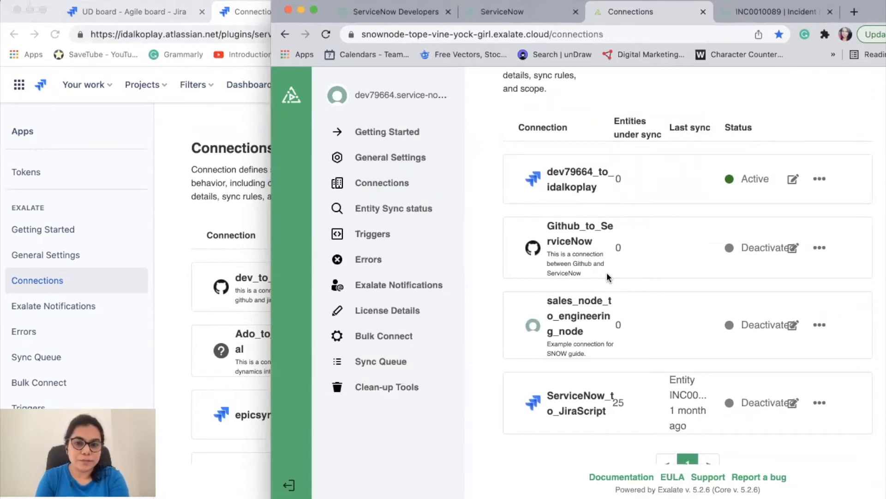
pyautogui.scroll(2, 606, 272)
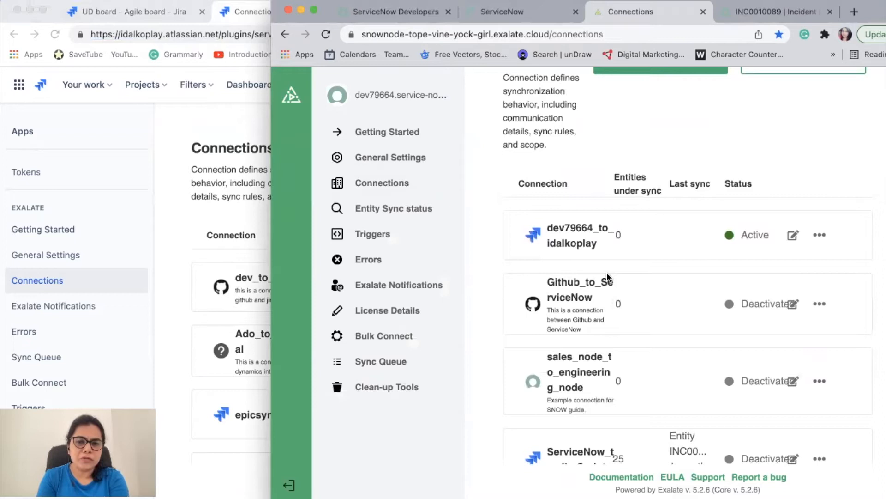
pyautogui.scroll(1, 606, 273)
pyautogui.moveTo(553, 260); pyautogui.dragTo(610, 273)
pyautogui.click(821, 267)
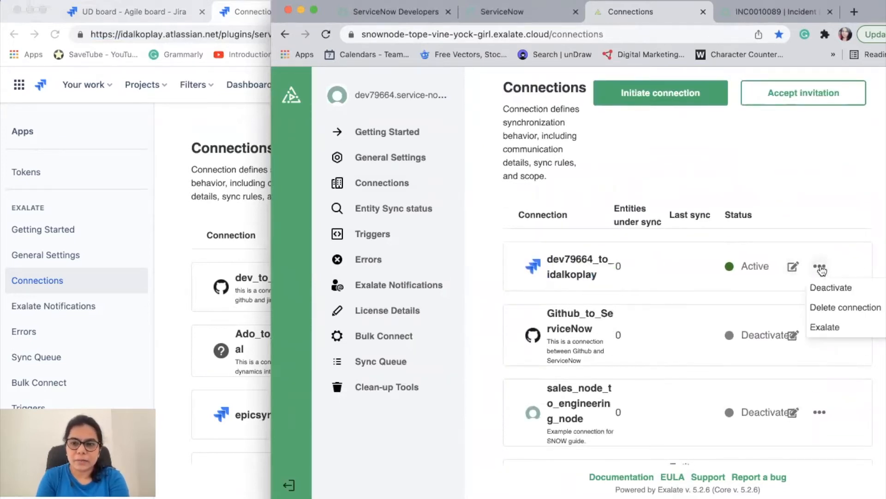
pyautogui.click(818, 288)
# Reload the Jira node's Connections page and deactivate the dev79664_to_idalkoplay connection there.
pyautogui.click(180, 354)
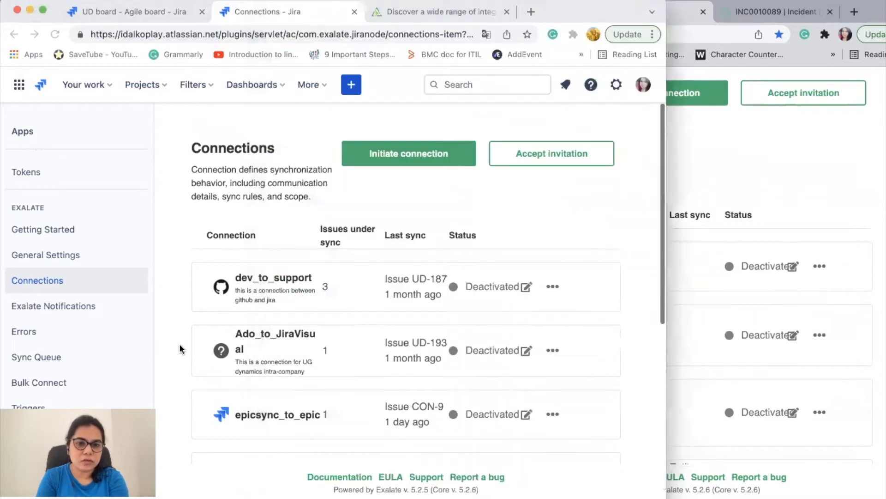
pyautogui.scroll(-5, 552, 308)
pyautogui.scroll(10, 545, 298)
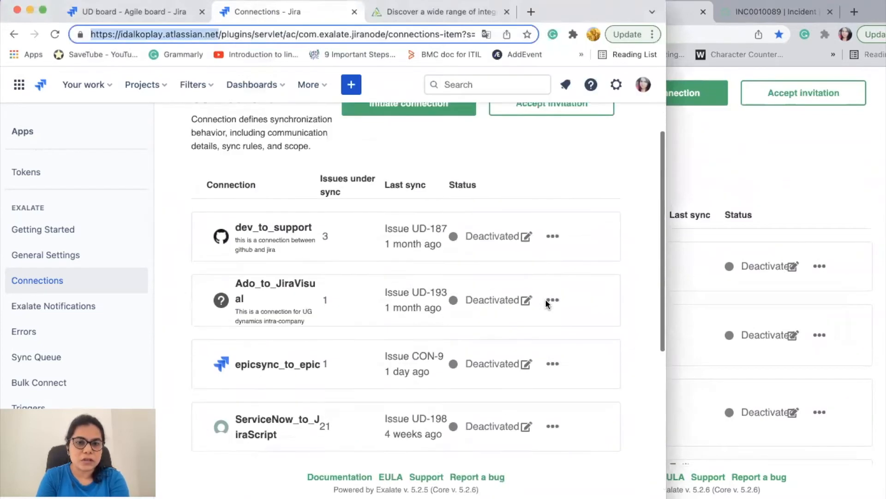
pyautogui.scroll(-2, 545, 298)
pyautogui.click(56, 34)
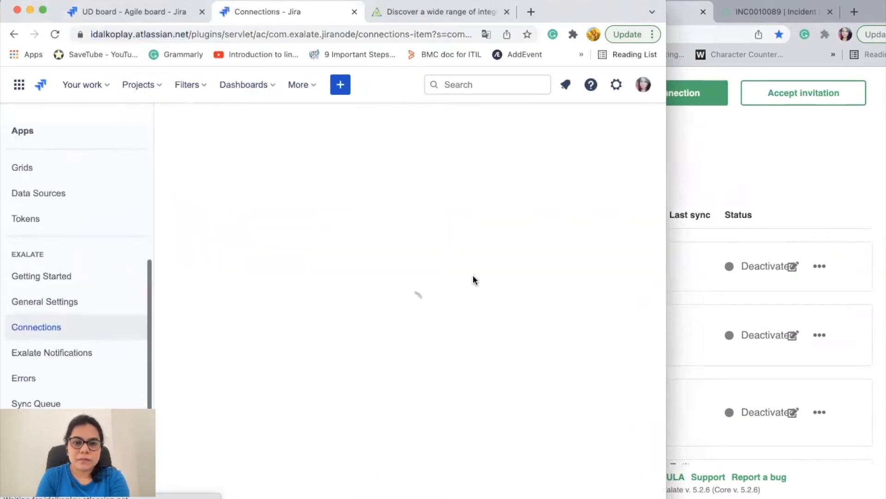
pyautogui.click(806, 187)
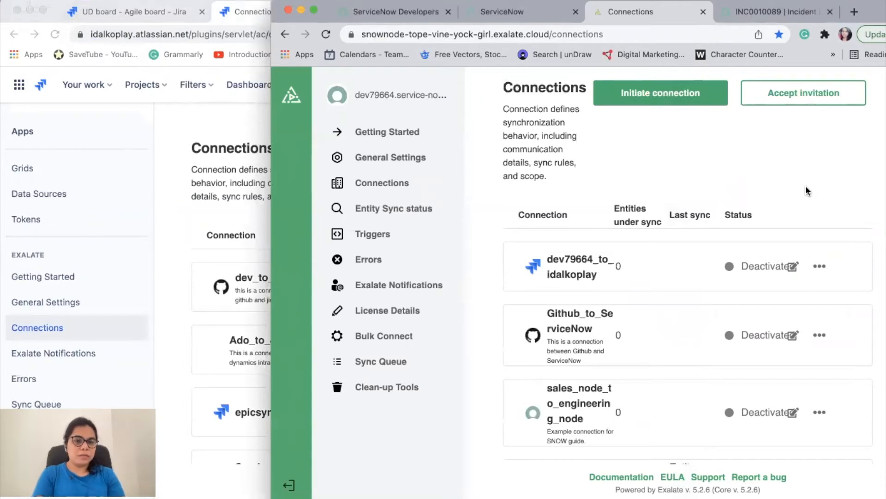
pyautogui.click(245, 344)
pyautogui.scroll(-6, 412, 248)
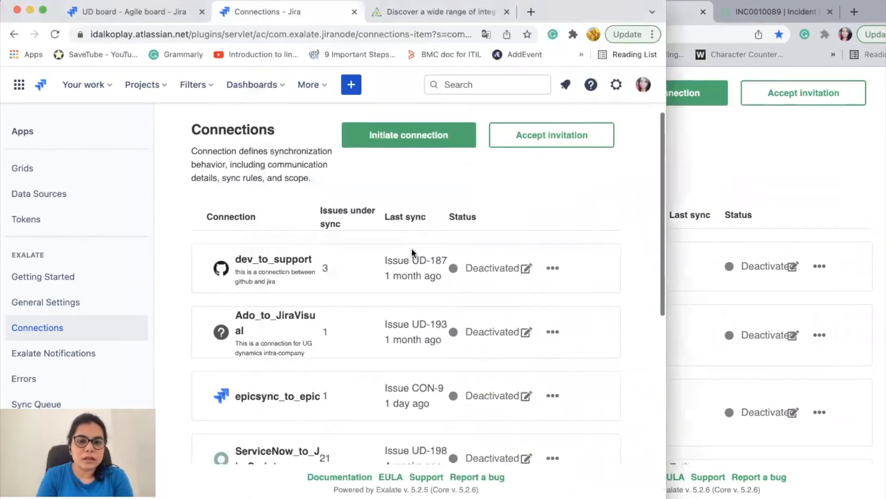
pyautogui.scroll(-3, 412, 248)
pyautogui.click(554, 277)
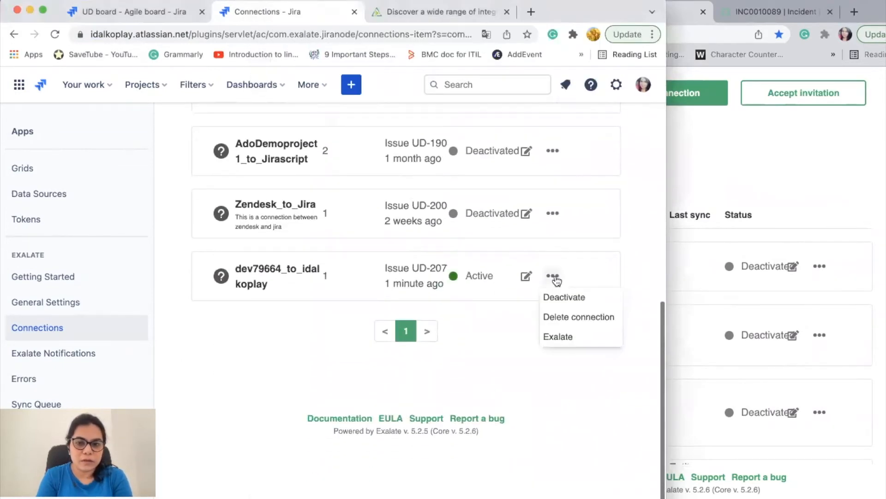
pyautogui.click(560, 296)
pyautogui.click(802, 127)
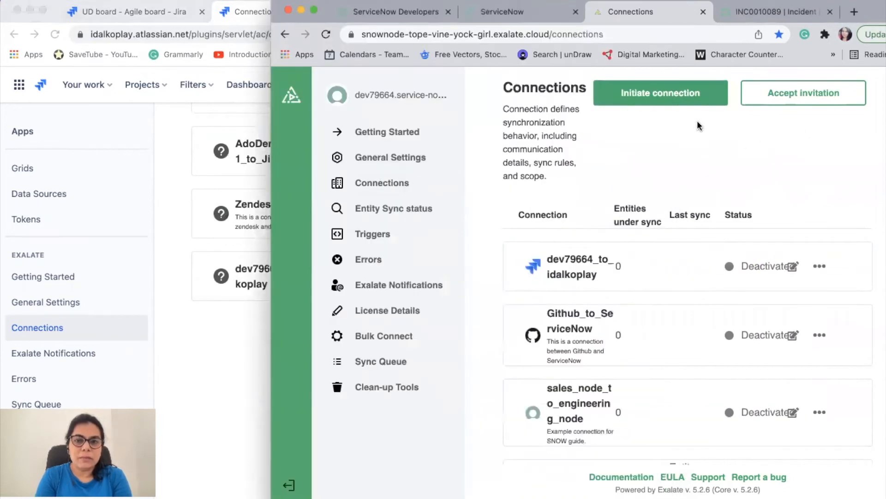
pyautogui.click(209, 363)
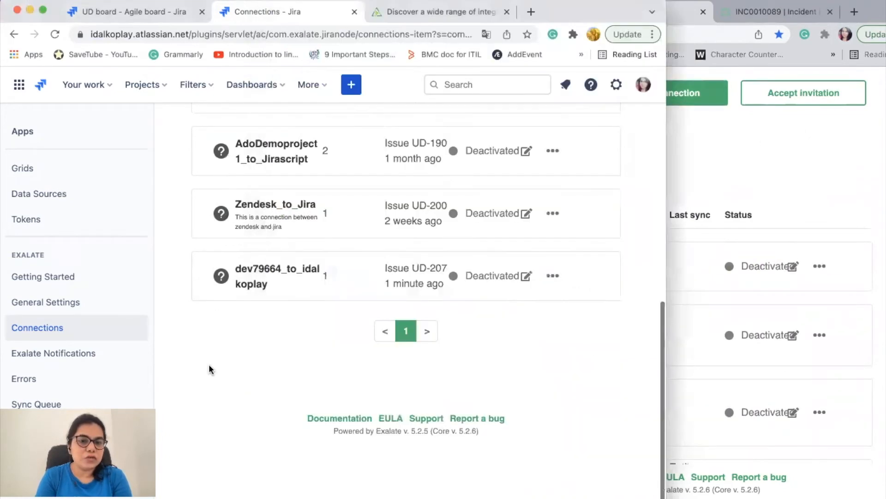
pyautogui.scroll(10, 209, 364)
pyautogui.click(728, 184)
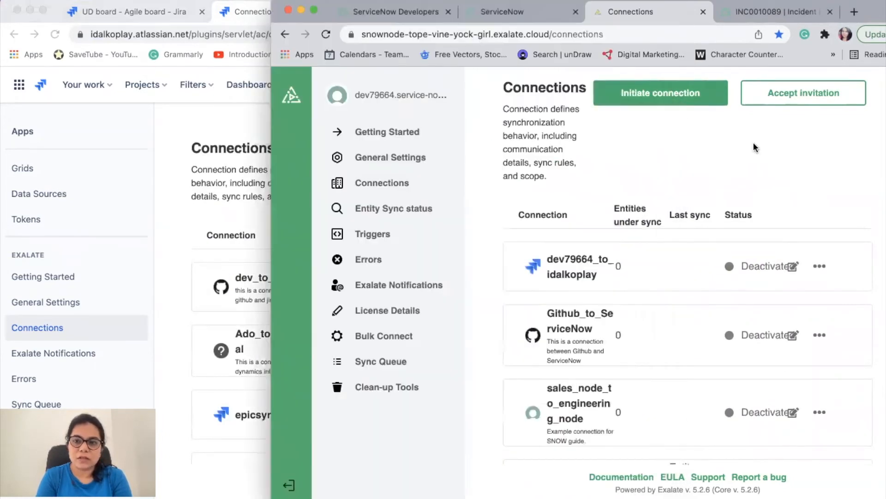
pyautogui.click(677, 95)
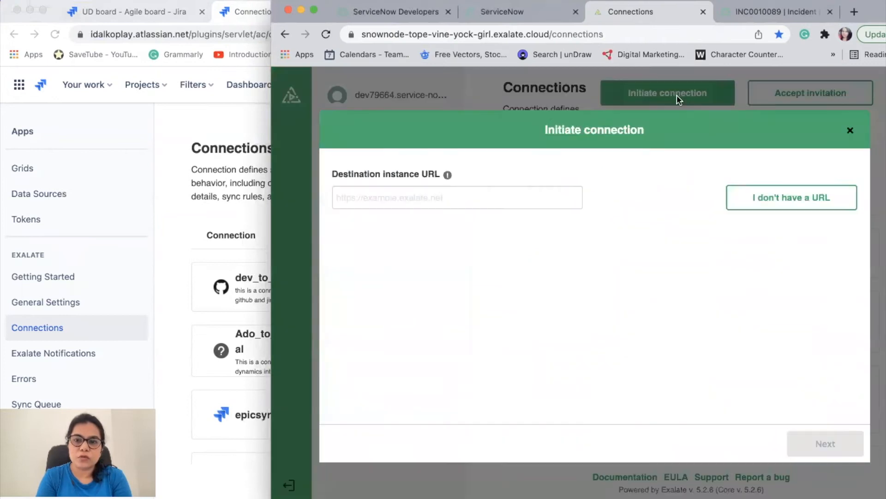
pyautogui.click(138, 37)
pyautogui.click(202, 36)
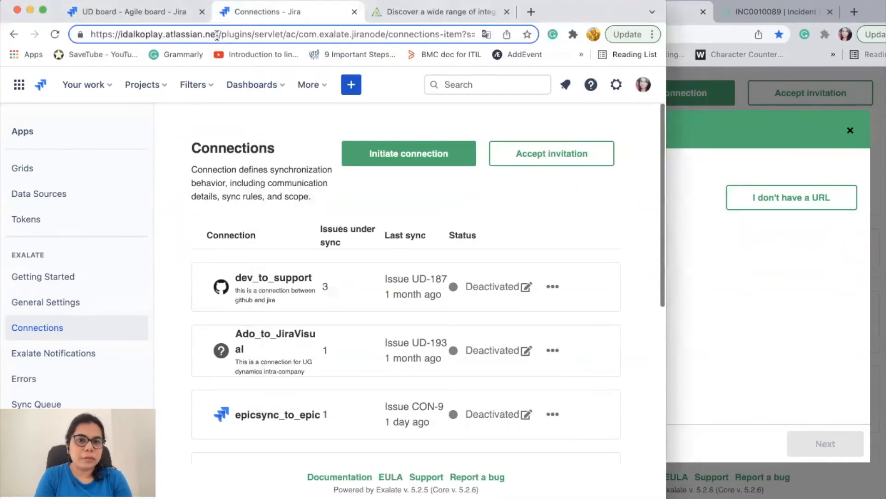
pyautogui.moveTo(218, 35); pyautogui.dragTo(82, 42)
pyautogui.press('super+c')
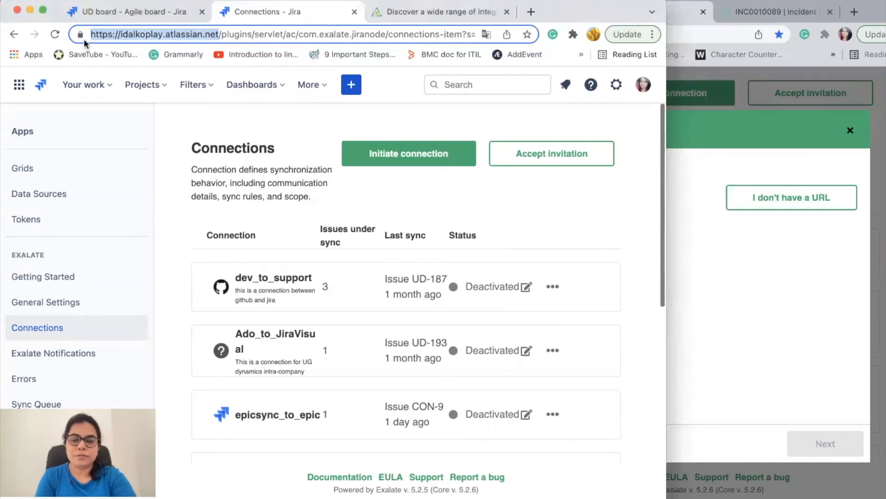
pyautogui.click(731, 291)
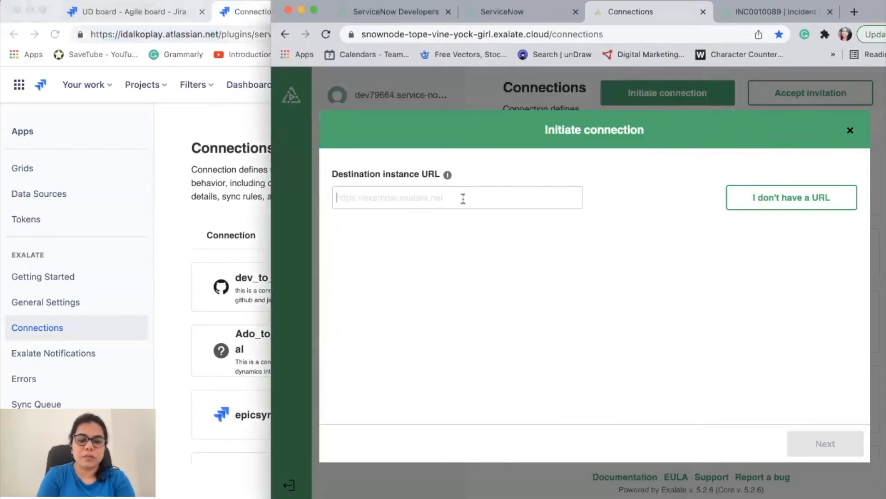
pyautogui.press('super+v')
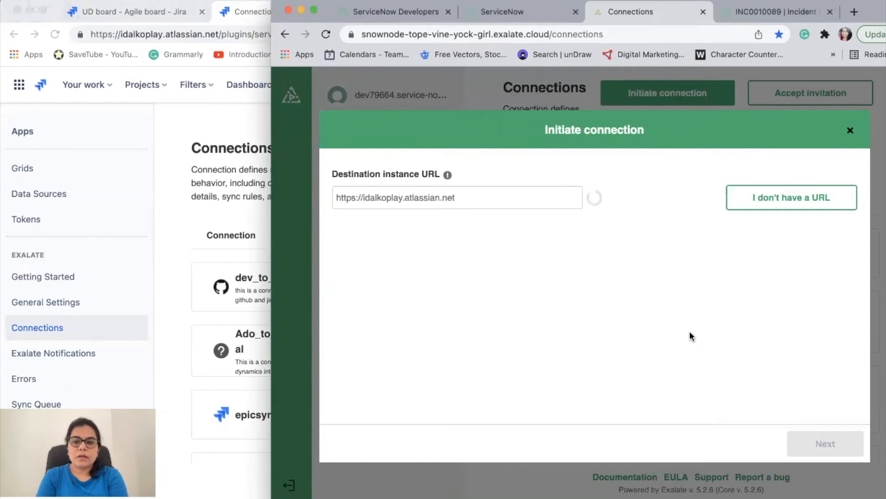
pyautogui.doubleClick(688, 341)
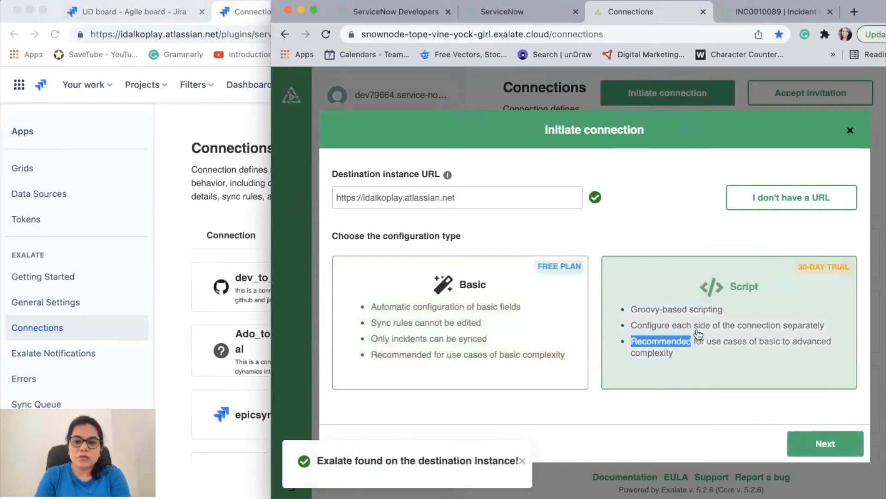
pyautogui.click(820, 444)
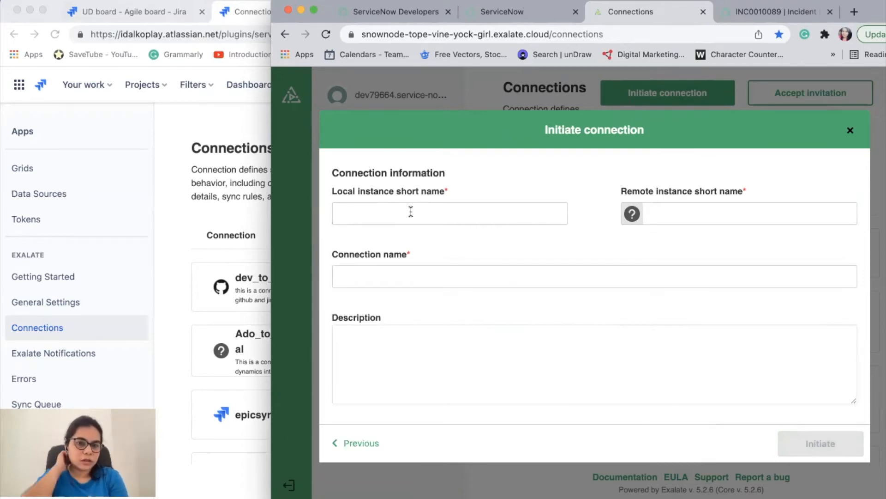
# Set the local instance short name to Servicenow and the remote instance short name to Jirademo.
pyautogui.click(411, 212)
pyautogui.write('Servicenow')
pyautogui.press('Tab')
pyautogui.write('J')
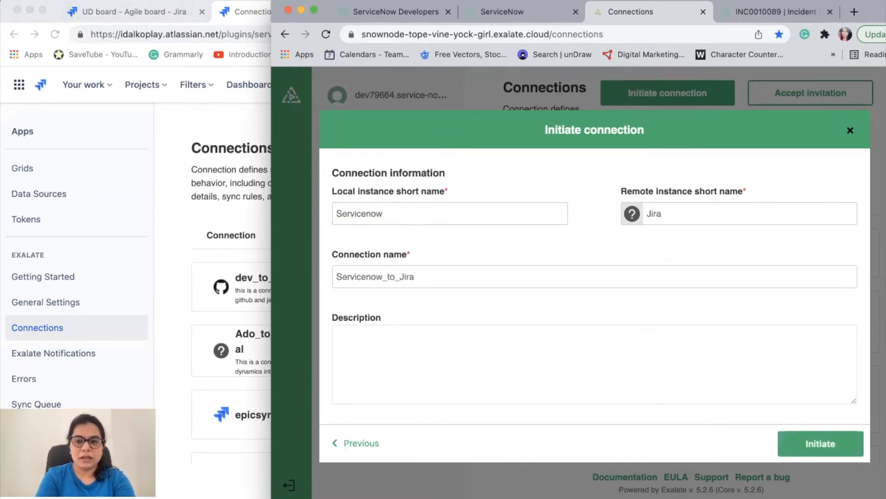
pyautogui.write('irademo')
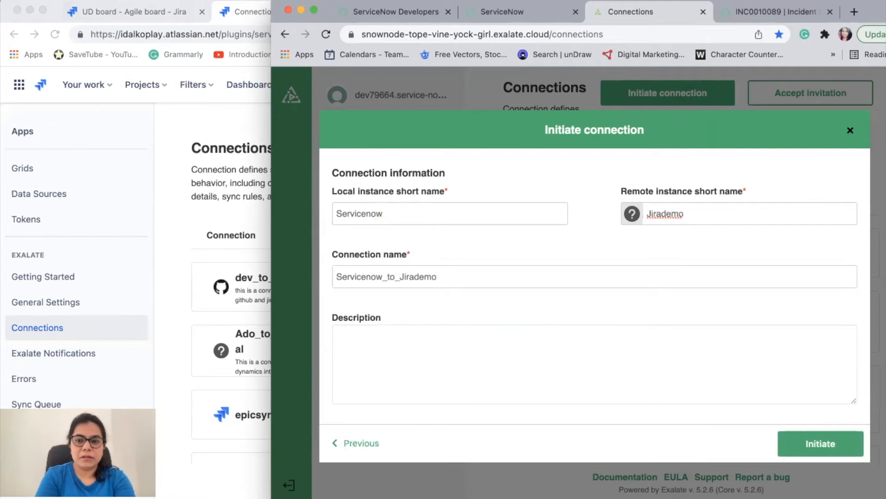
# Change the connection name to Servicenow_to_Jirademo1.
pyautogui.doubleClick(472, 277)
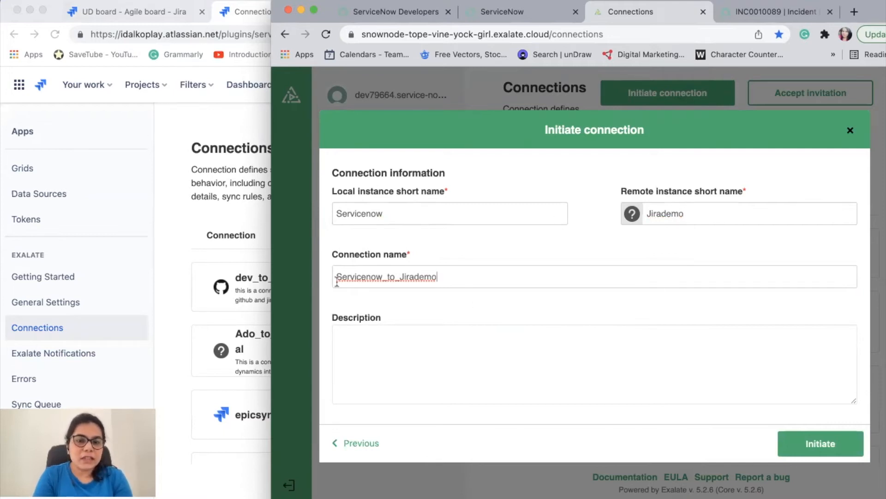
pyautogui.click(491, 272)
pyautogui.moveTo(457, 272); pyautogui.dragTo(314, 277)
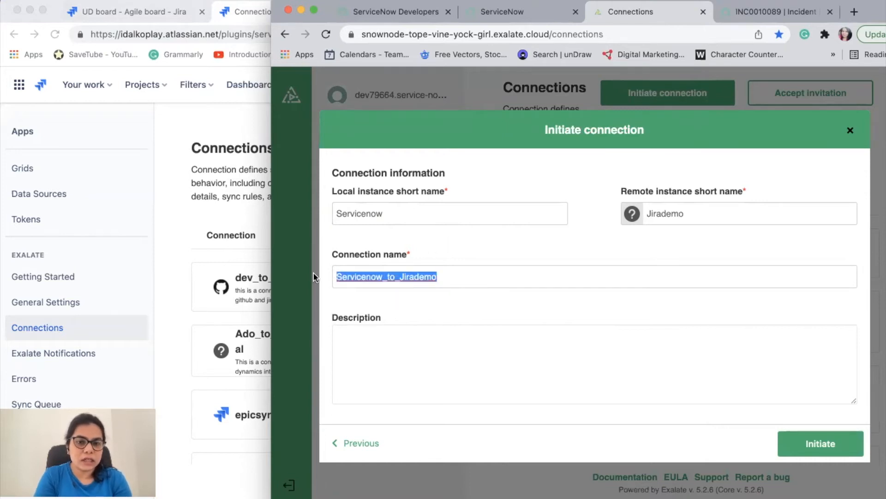
pyautogui.moveTo(437, 209); pyautogui.dragTo(342, 207)
pyautogui.doubleClick(738, 213)
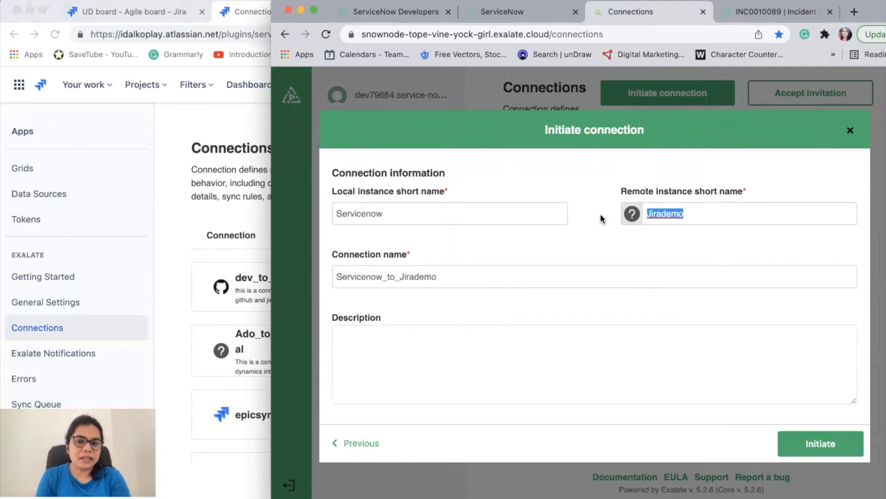
pyautogui.click(477, 283)
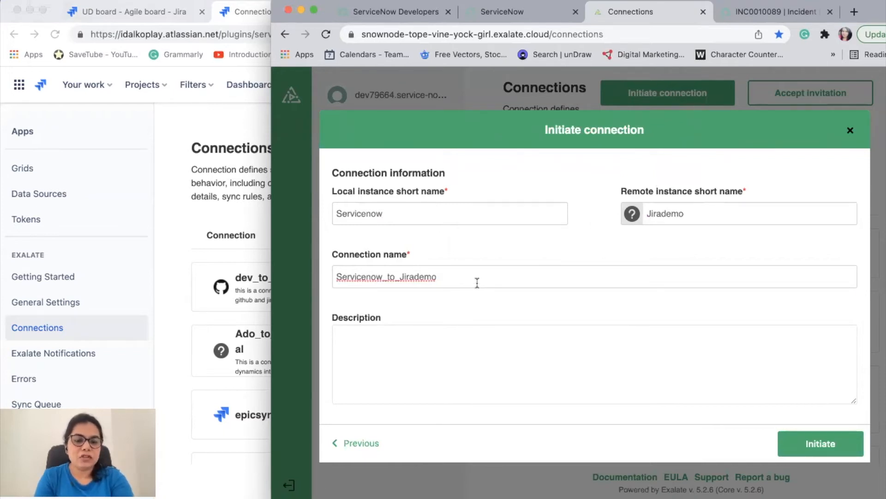
# Enter the description "The connection for jira and servicenow", initiate the connection and dismiss the success notification.
pyautogui.click(435, 345)
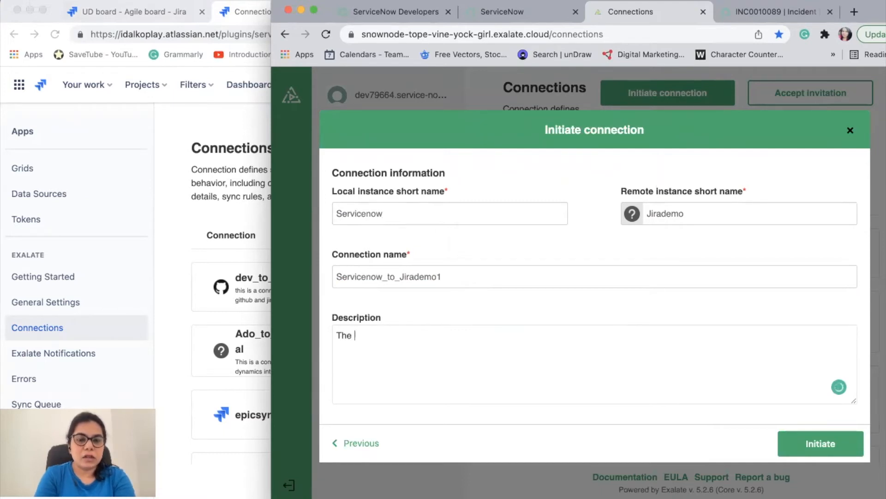
pyautogui.write('cp')
pyautogui.press('BackSpace')
pyautogui.write('o')
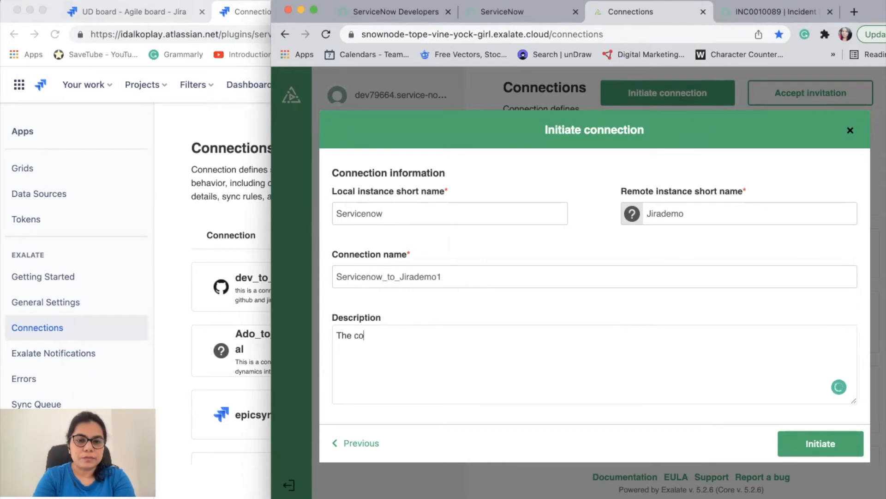
pyautogui.write('nnection ')
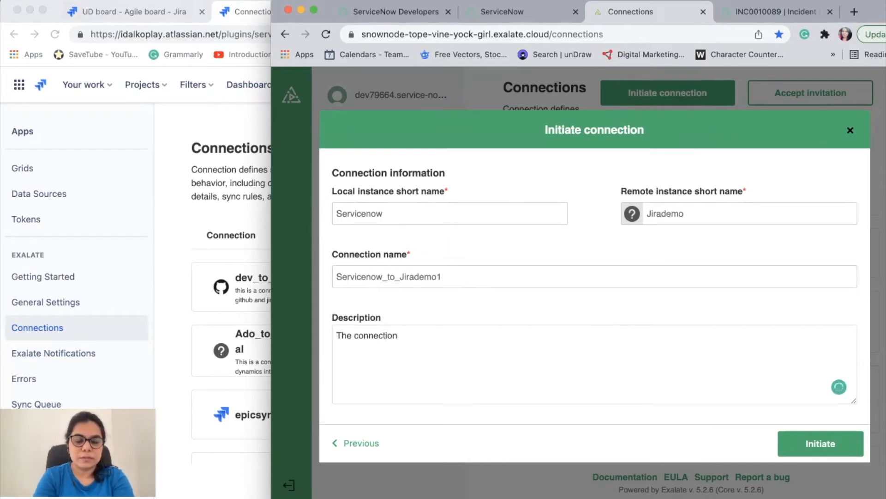
pyautogui.write('for ')
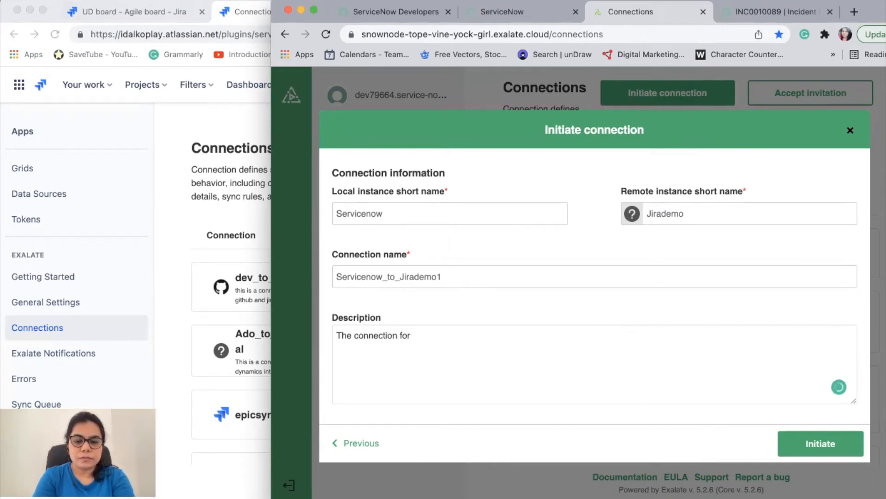
pyautogui.write('jira and ser')
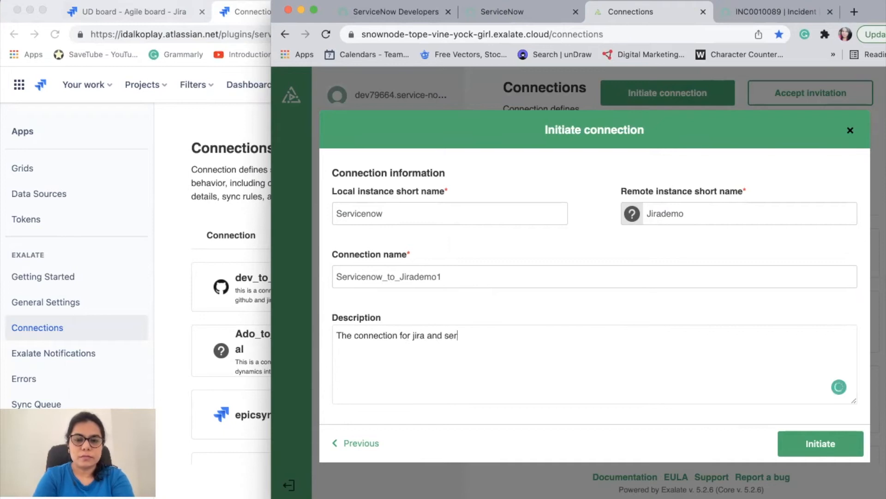
pyautogui.write('vicenow')
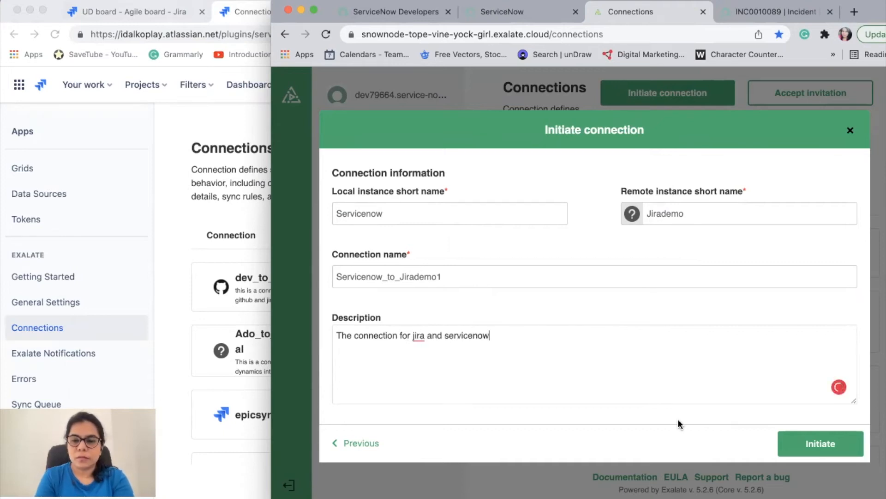
pyautogui.click(807, 442)
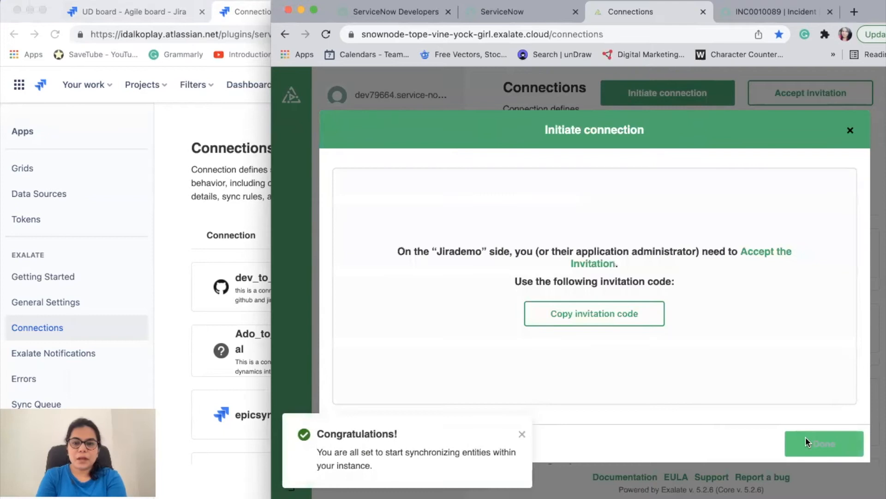
pyautogui.click(522, 434)
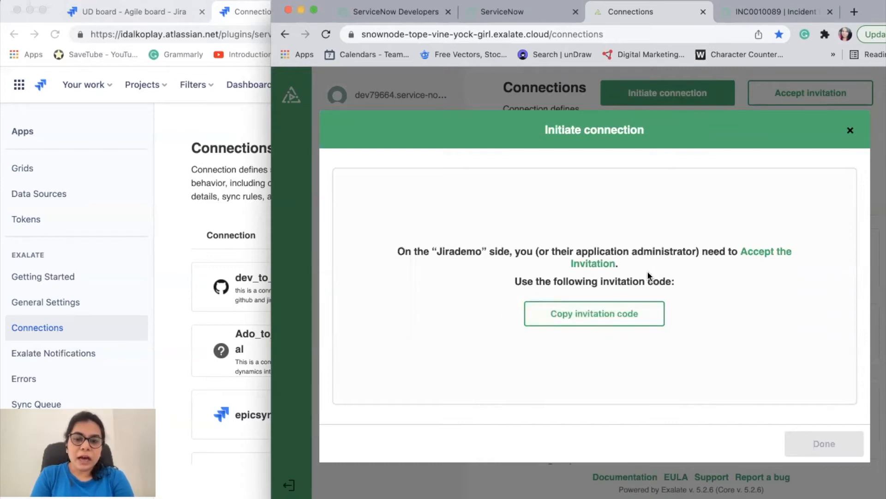
# Copy the invitation code from the ServiceNow node, finish the initiation, and submit the code in an Accept invitation request on the Jira node.
pyautogui.click(630, 317)
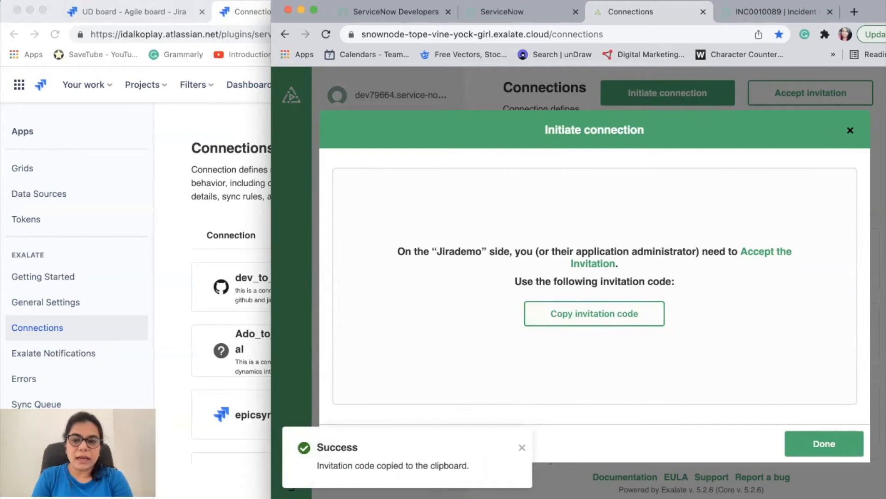
pyautogui.click(816, 444)
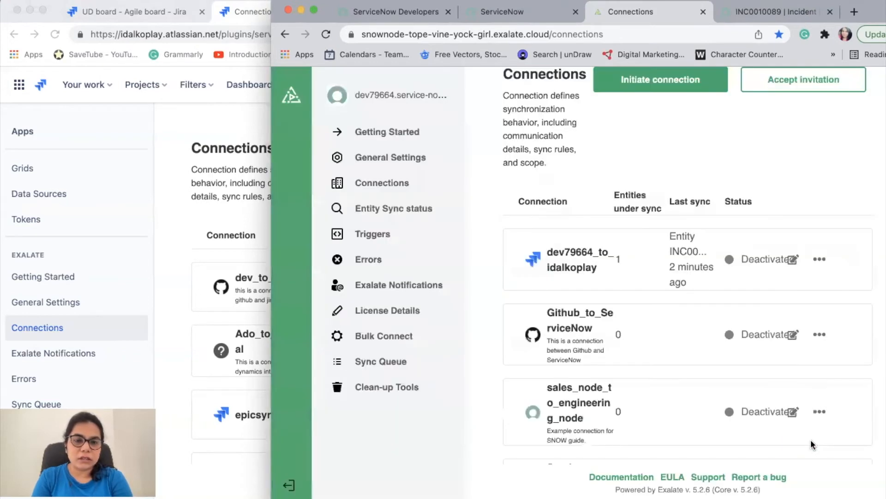
pyautogui.click(173, 281)
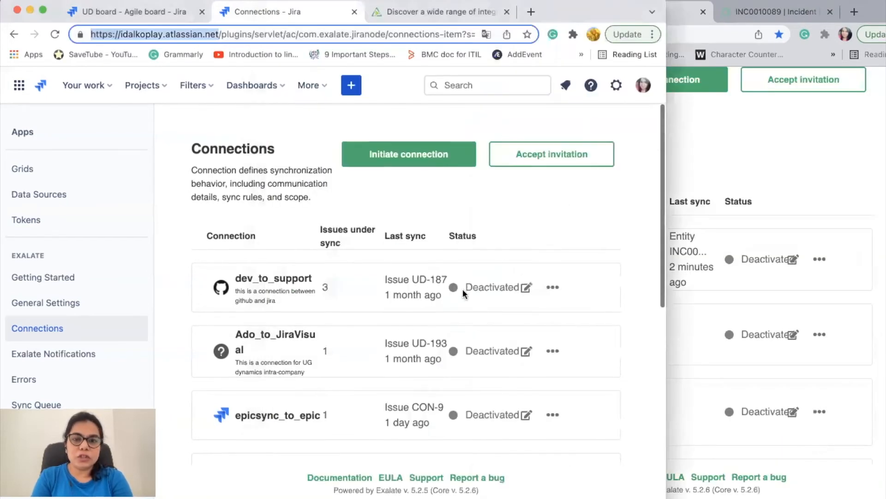
pyautogui.click(565, 157)
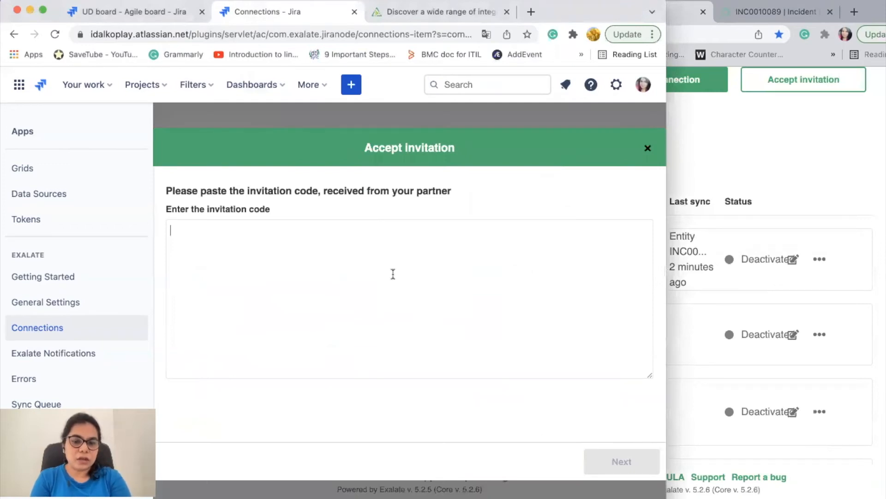
pyautogui.press('super+v')
pyautogui.click(613, 462)
# Select the UI Design (UD) project for the incoming sync, confirm the invitation and dismiss the notification.
pyautogui.click(522, 281)
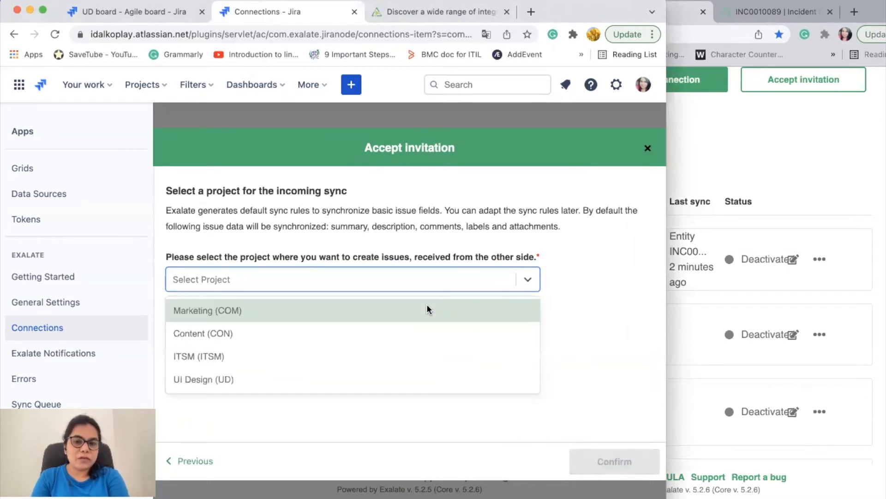
pyautogui.click(369, 383)
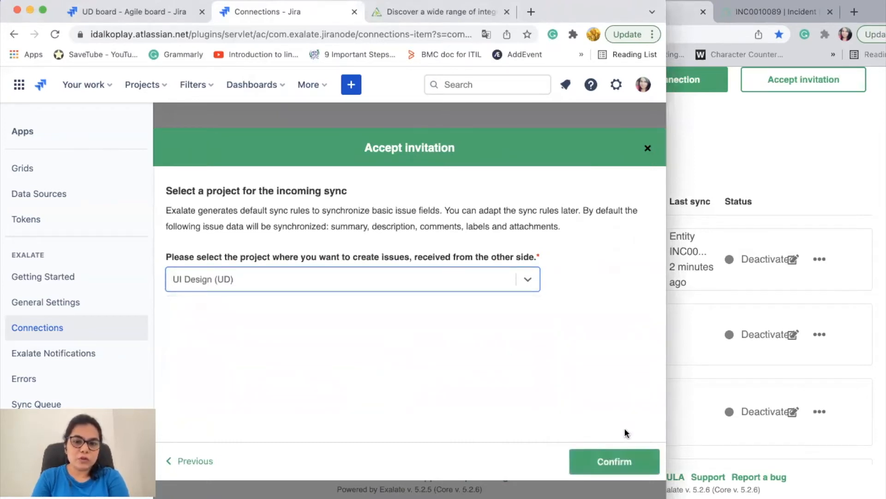
pyautogui.click(615, 460)
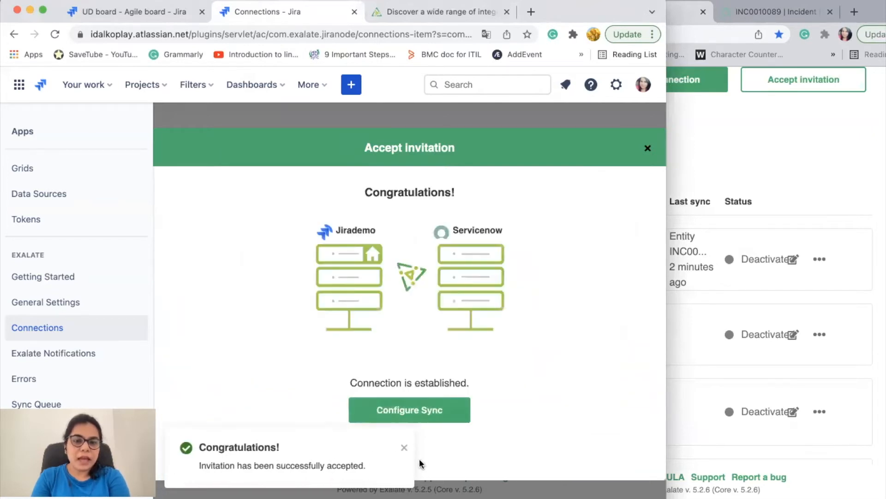
pyautogui.click(405, 448)
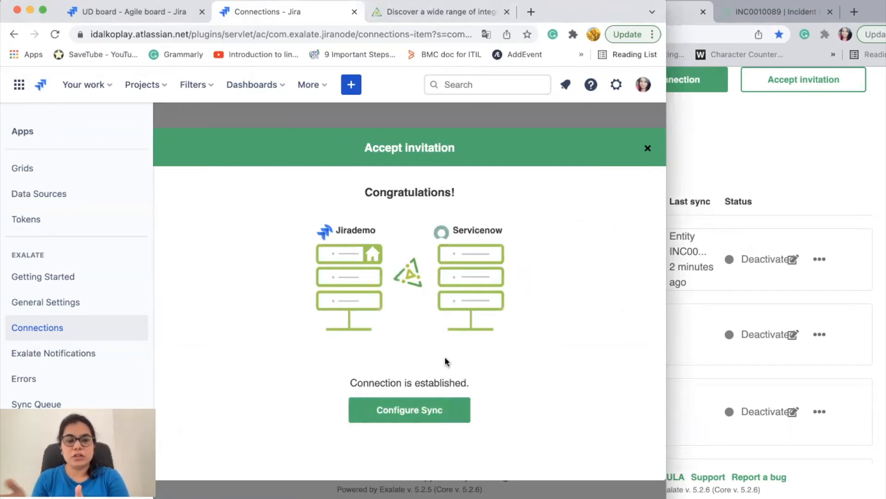
# Open the sync configuration of the Servicenow_to_Jirademo1 connection on both the Jira node and the ServiceNow node.
pyautogui.click(410, 410)
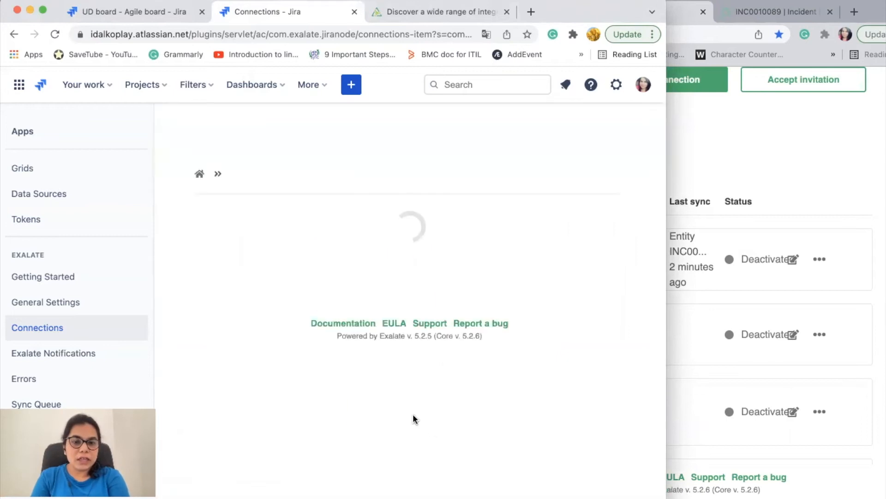
pyautogui.click(827, 164)
pyautogui.scroll(-5, 802, 333)
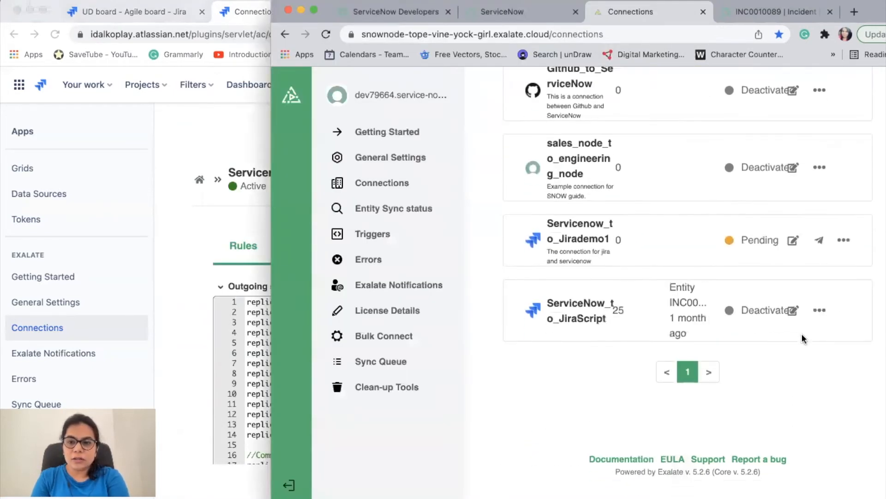
pyautogui.scroll(2, 802, 334)
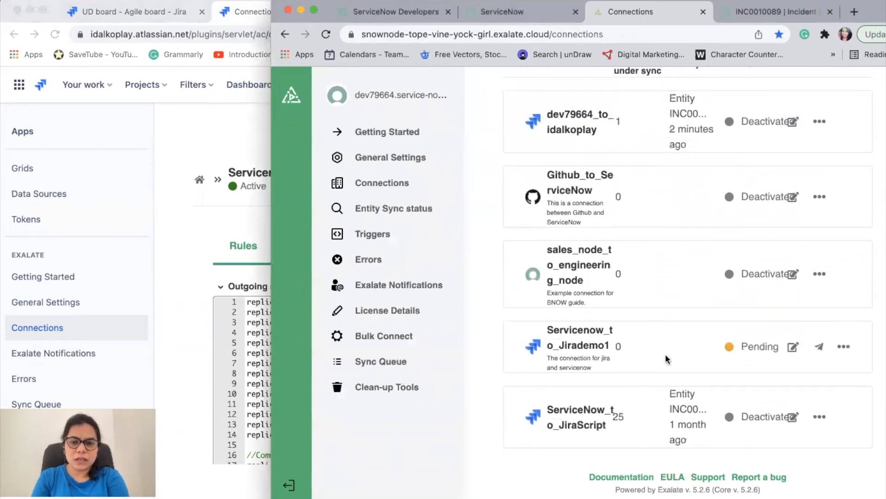
pyautogui.moveTo(548, 324); pyautogui.dragTo(611, 345)
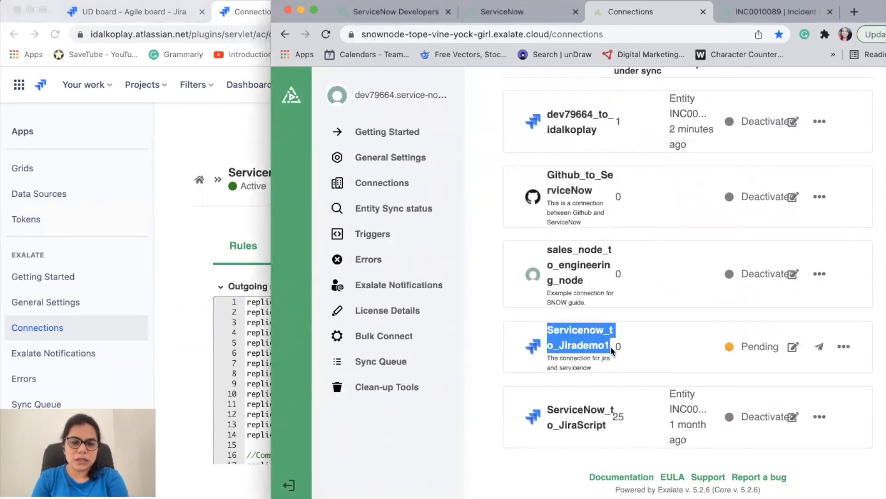
pyautogui.click(793, 348)
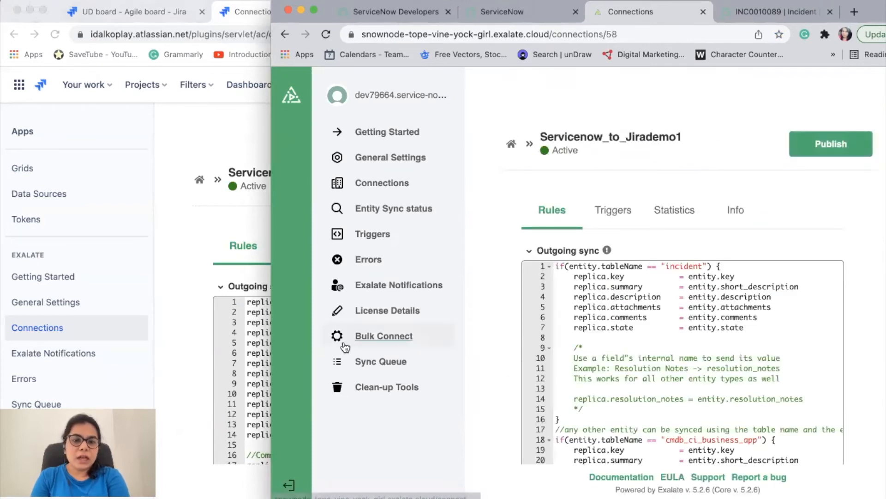
# Review the Outgoing sync and Incoming sync scripts of Servicenow_to_Jirademo1 on the Jira node, glancing at the ServiceNow rules.
pyautogui.click(184, 283)
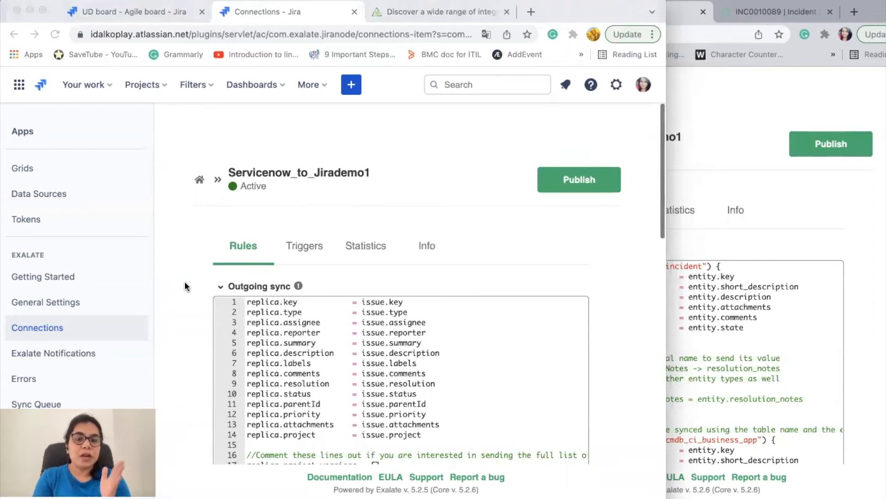
pyautogui.click(184, 283)
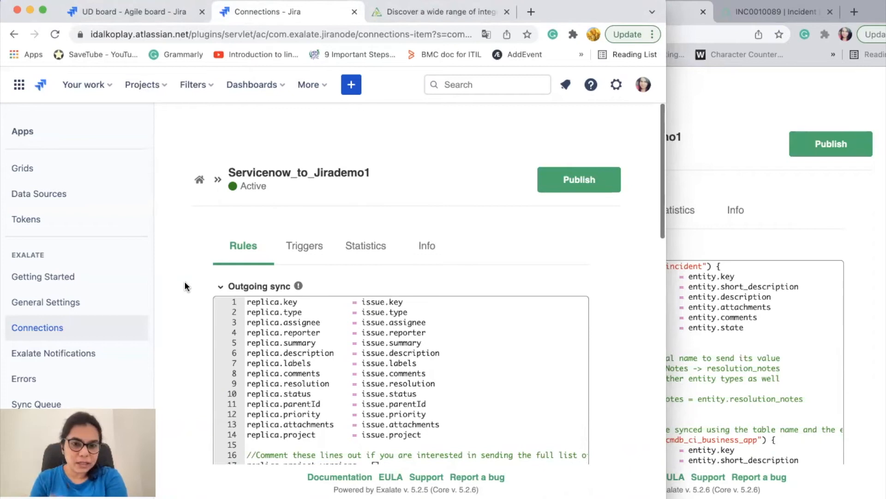
pyautogui.scroll(-1, 428, 326)
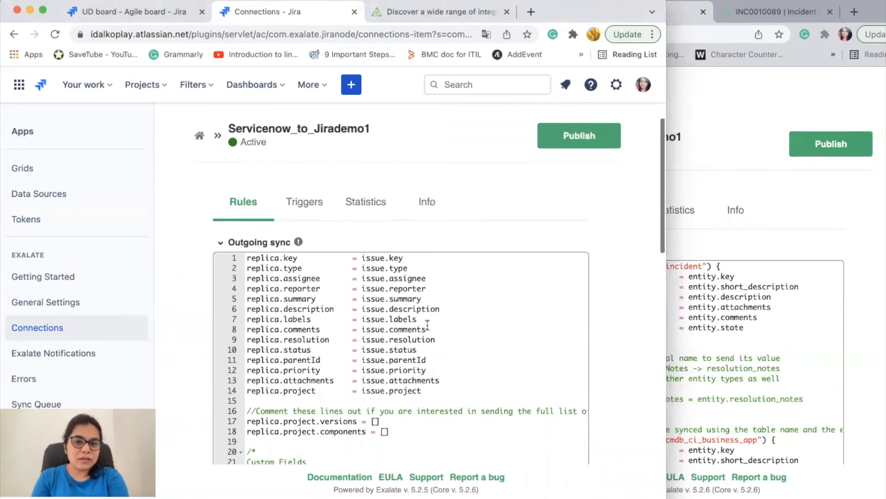
pyautogui.click(428, 325)
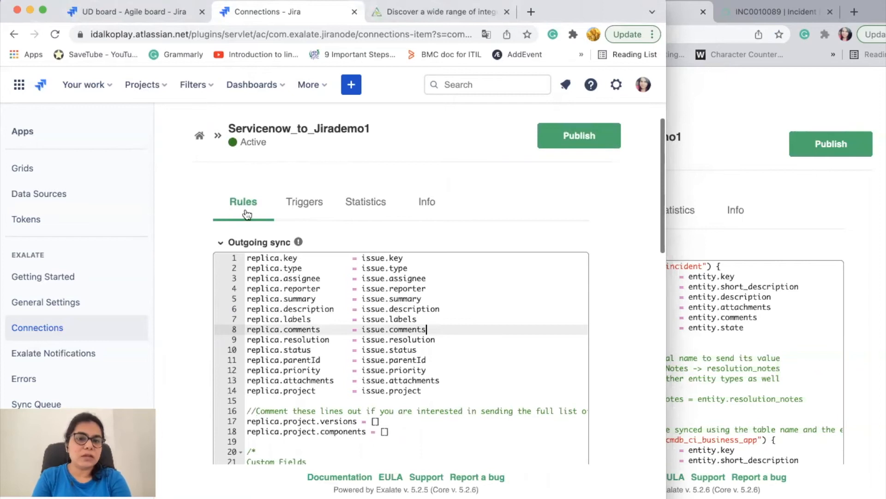
pyautogui.click(705, 303)
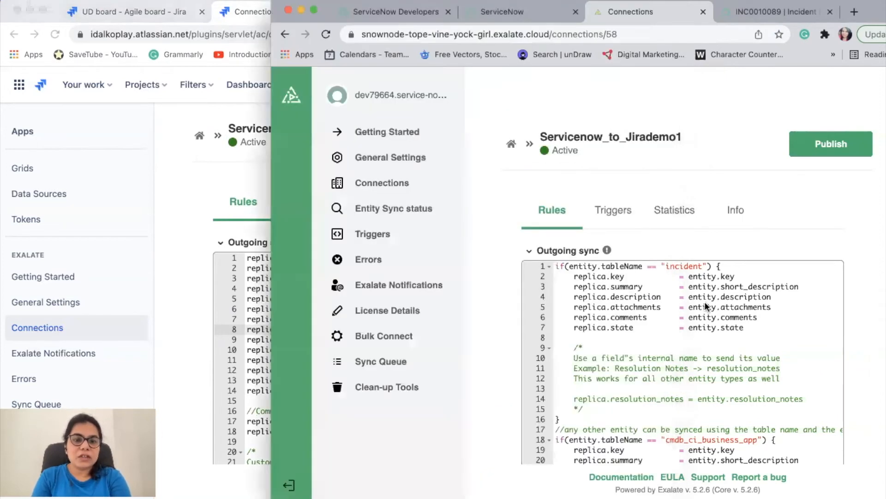
pyautogui.scroll(-3, 705, 301)
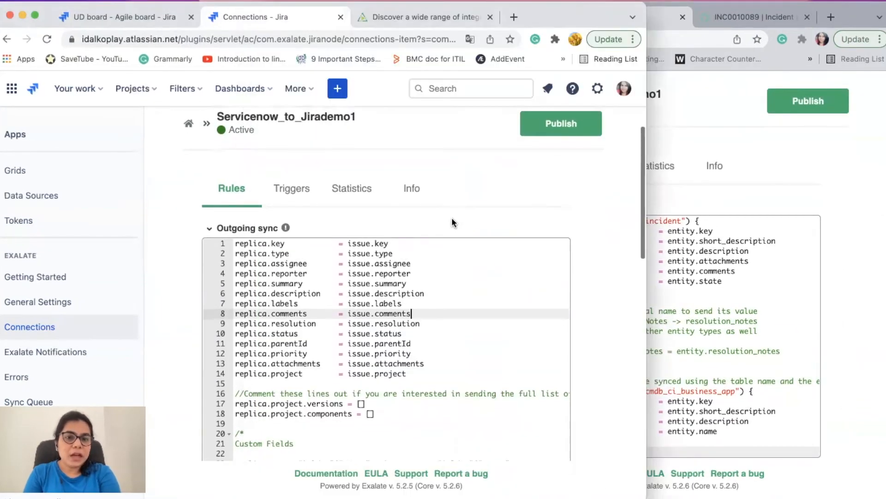
pyautogui.scroll(-2, 326, 253)
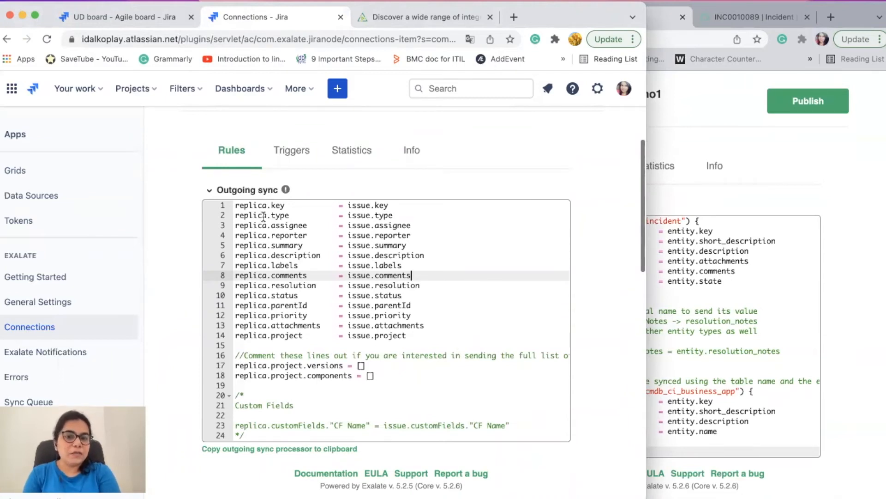
pyautogui.scroll(-2, 261, 214)
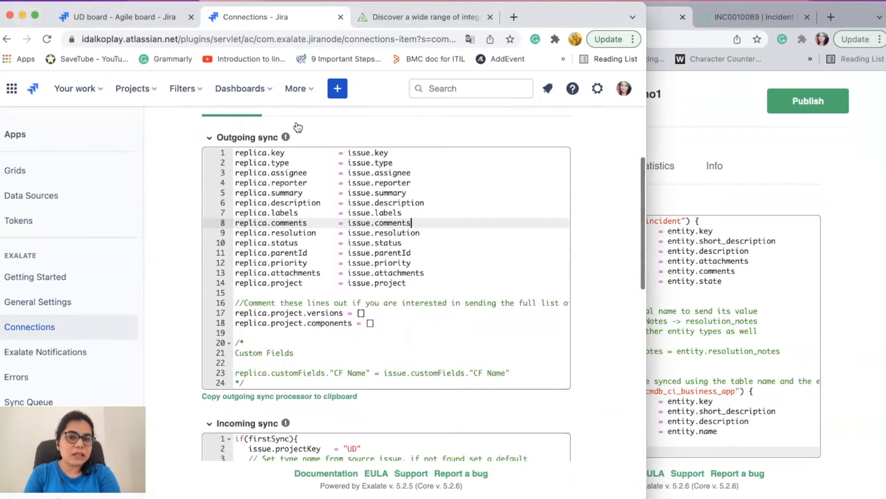
pyautogui.scroll(-5, 340, 238)
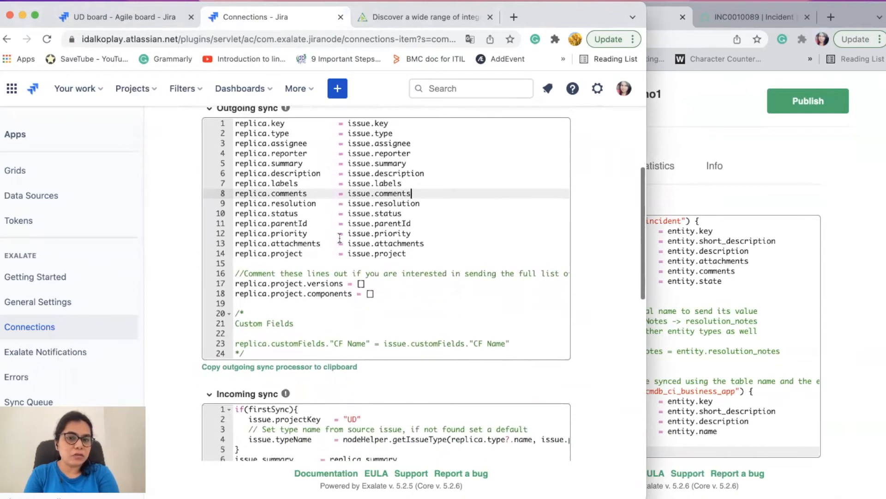
pyautogui.scroll(-2, 403, 302)
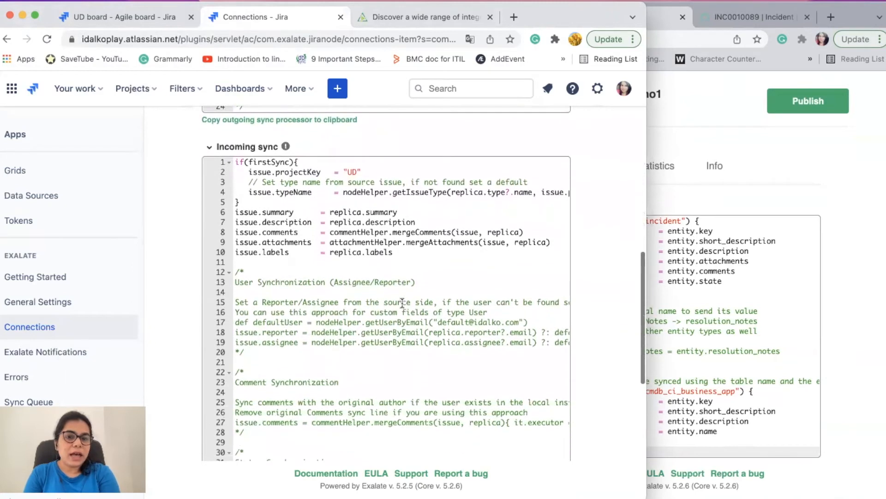
pyautogui.scroll(4, 402, 302)
pyautogui.scroll(3, 402, 300)
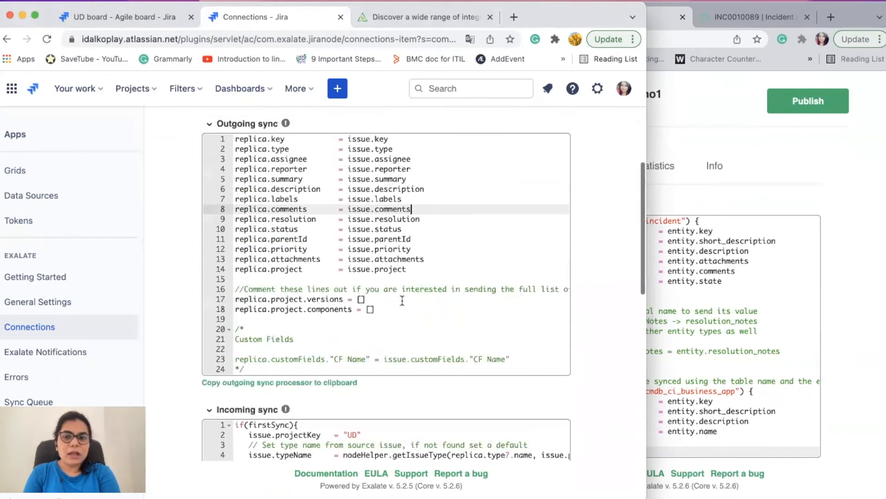
# Compare the ServiceNow node's outgoing and incoming sync scripts with the Jira node's field mappings.
pyautogui.click(755, 297)
pyautogui.scroll(-2, 755, 297)
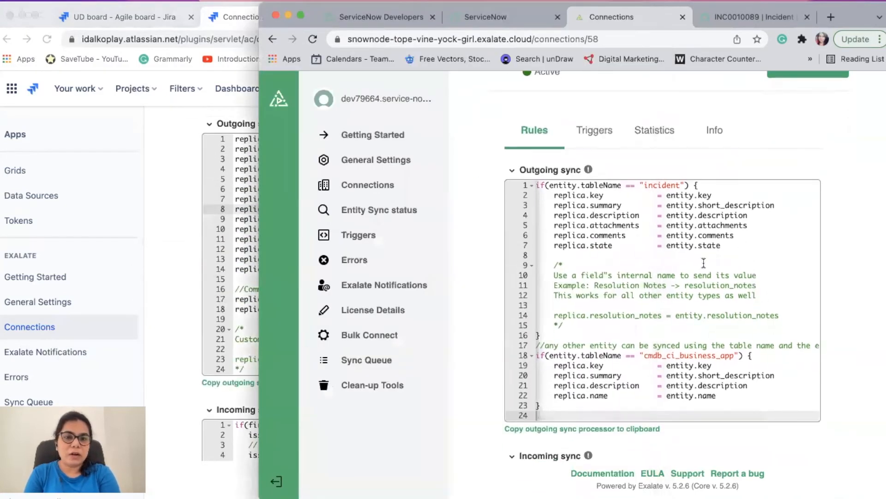
pyautogui.scroll(-6, 671, 300)
pyautogui.scroll(6, 685, 270)
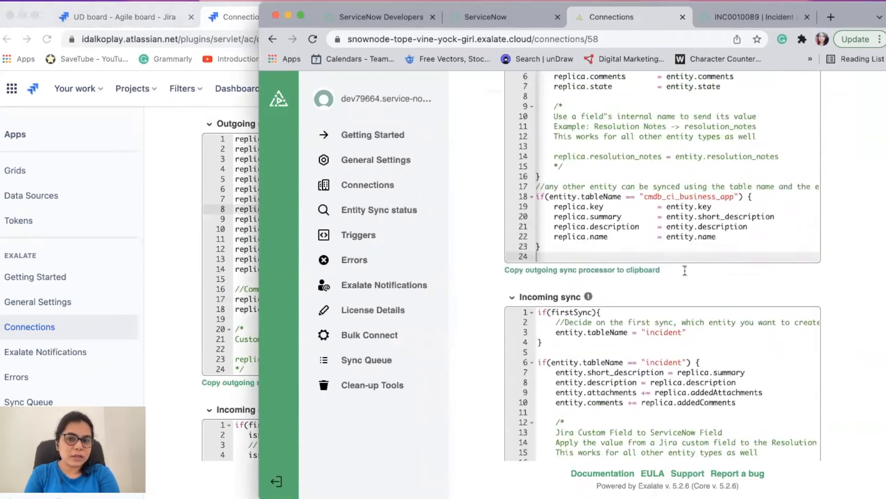
pyautogui.click(657, 241)
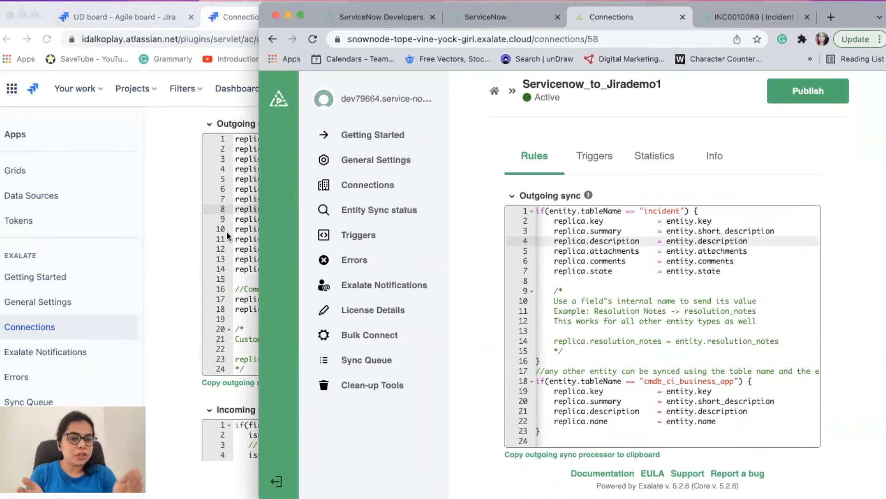
pyautogui.click(193, 299)
pyautogui.scroll(-2, 297, 330)
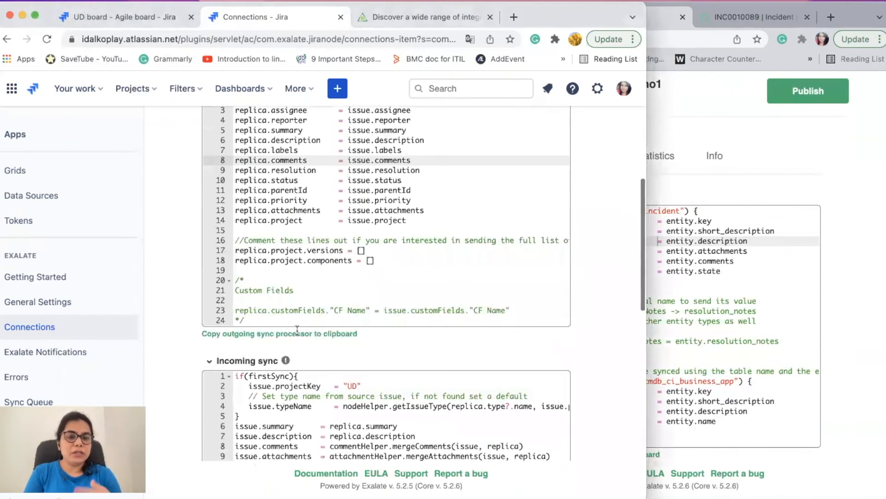
pyautogui.scroll(-2, 349, 373)
pyautogui.click(352, 393)
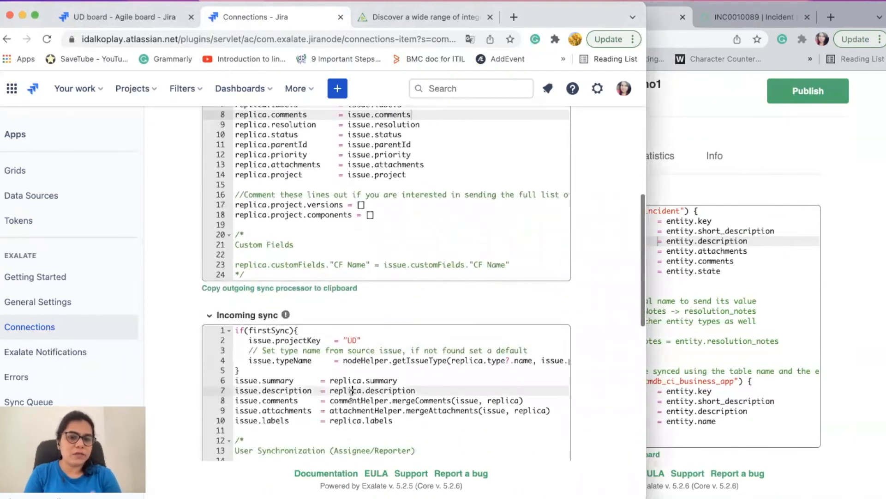
pyautogui.scroll(4, 352, 392)
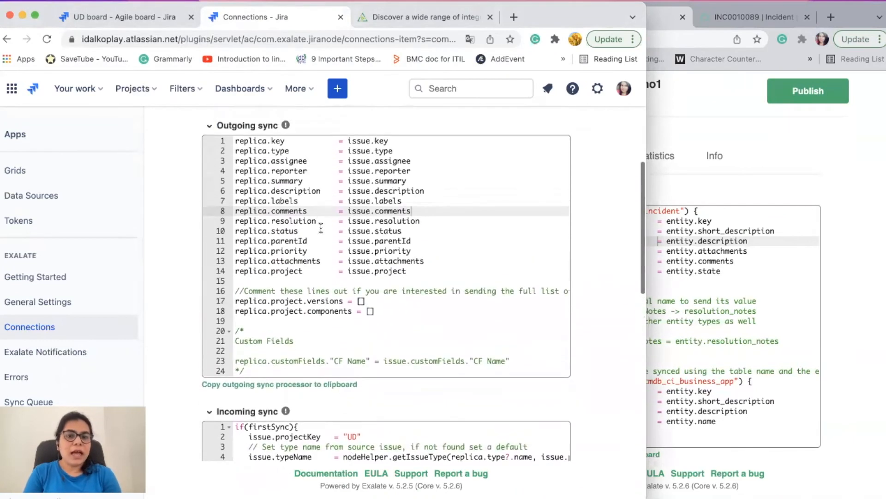
pyautogui.moveTo(322, 221); pyautogui.dragTo(422, 280)
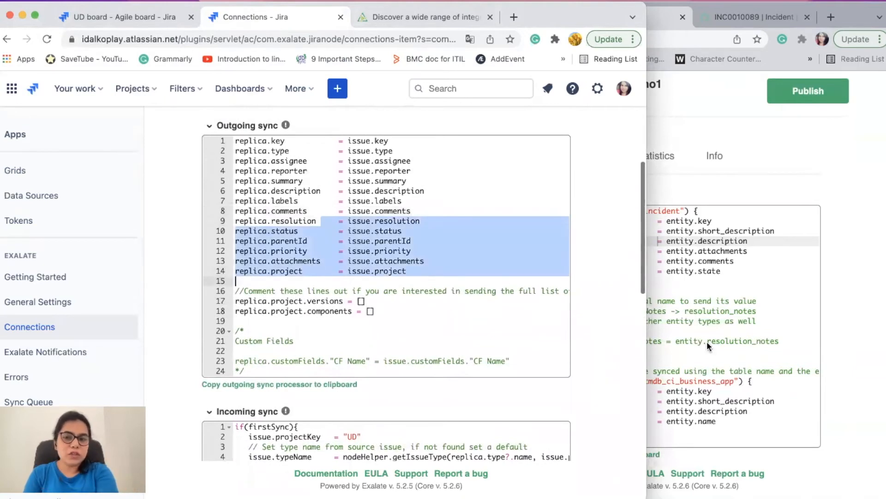
# Examine the ServiceNow node's incoming incident mappings and the incident table condition in its Outgoing sync script.
pyautogui.click(737, 358)
pyautogui.scroll(-10, 736, 358)
pyautogui.moveTo(606, 250); pyautogui.dragTo(759, 330)
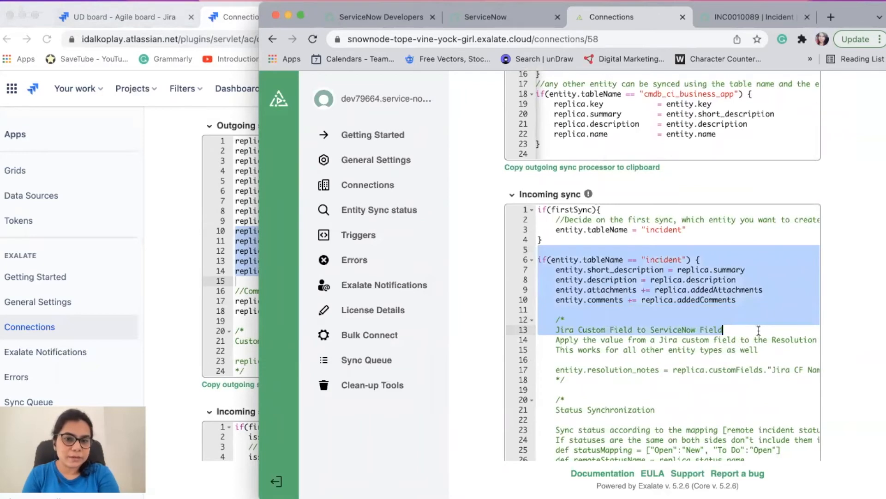
pyautogui.scroll(5, 758, 330)
pyautogui.click(701, 249)
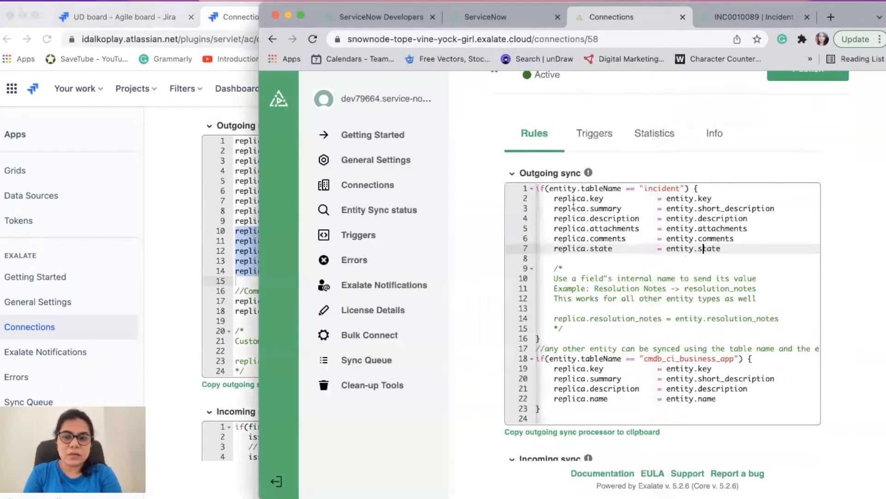
pyautogui.moveTo(574, 200); pyautogui.dragTo(714, 377)
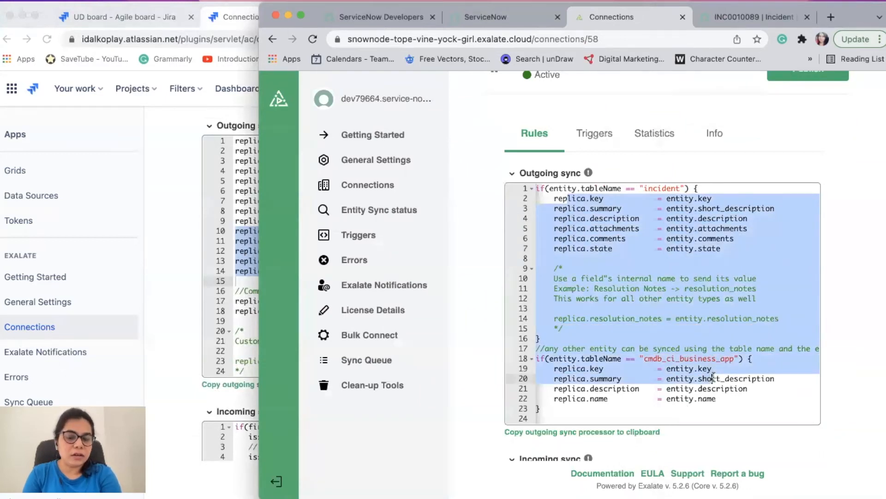
pyautogui.click(698, 236)
pyautogui.moveTo(650, 189); pyautogui.dragTo(690, 198)
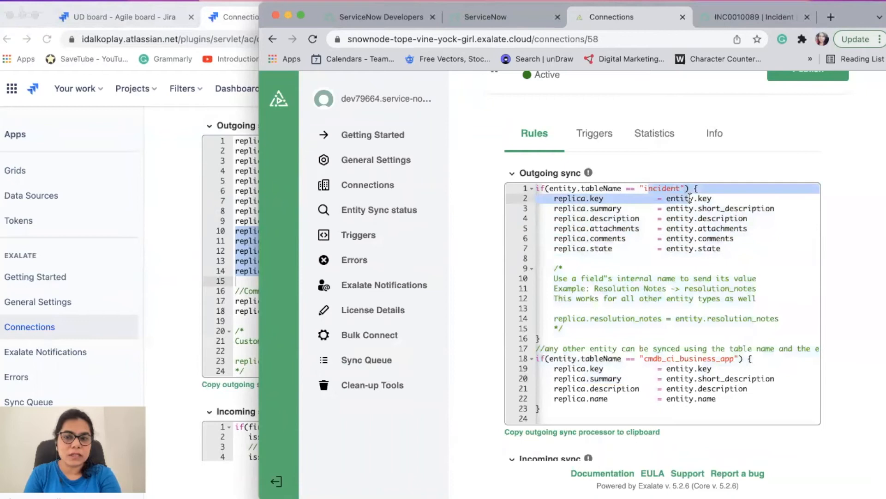
# Examine the incident and cmdb_ci_business_app table blocks in the ServiceNow node's Outgoing sync script, glancing at the Jira node's outgoing mappings.
pyautogui.click(231, 215)
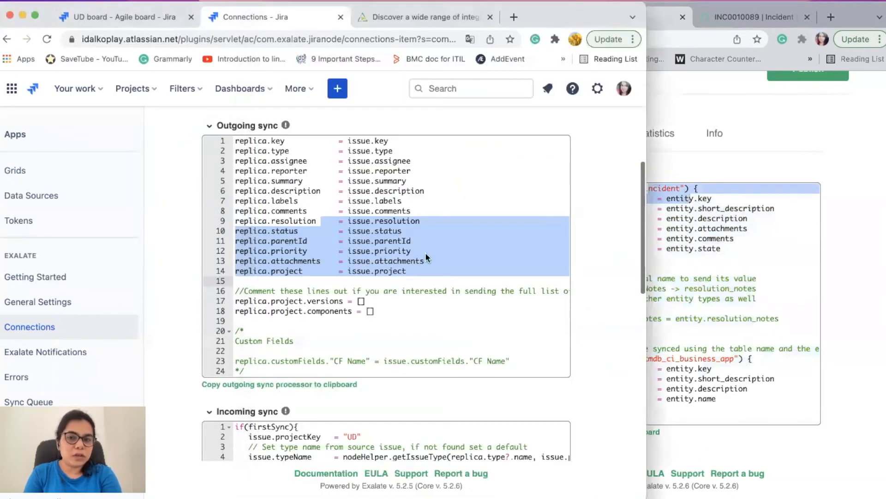
pyautogui.click(747, 307)
pyautogui.click(708, 237)
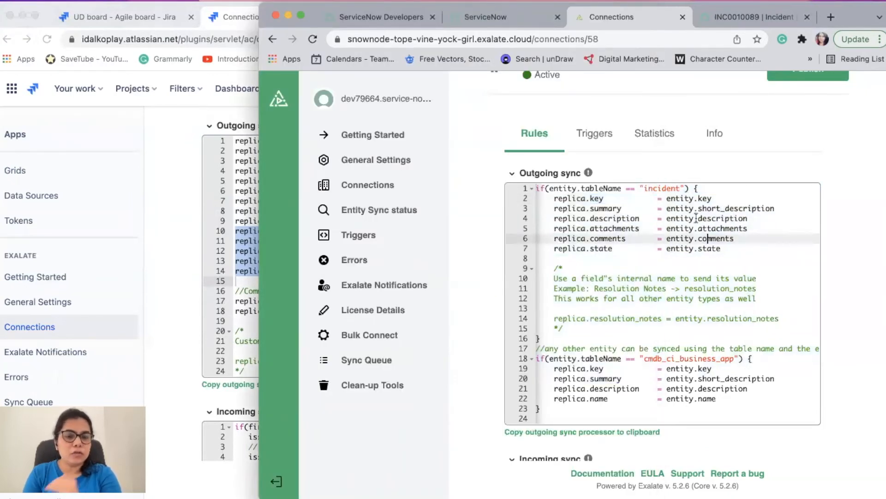
pyautogui.moveTo(537, 188); pyautogui.dragTo(736, 307)
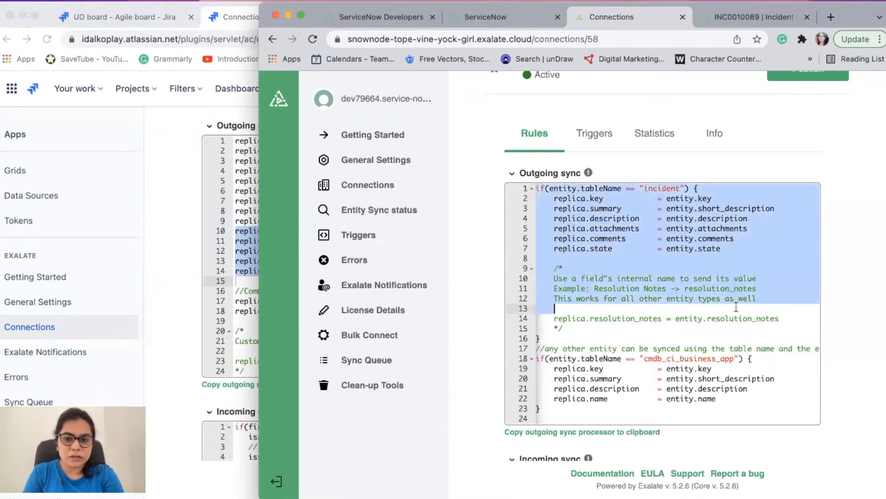
pyautogui.click(696, 378)
pyautogui.moveTo(691, 422); pyautogui.dragTo(561, 330)
pyautogui.hscroll(3, 645, 351)
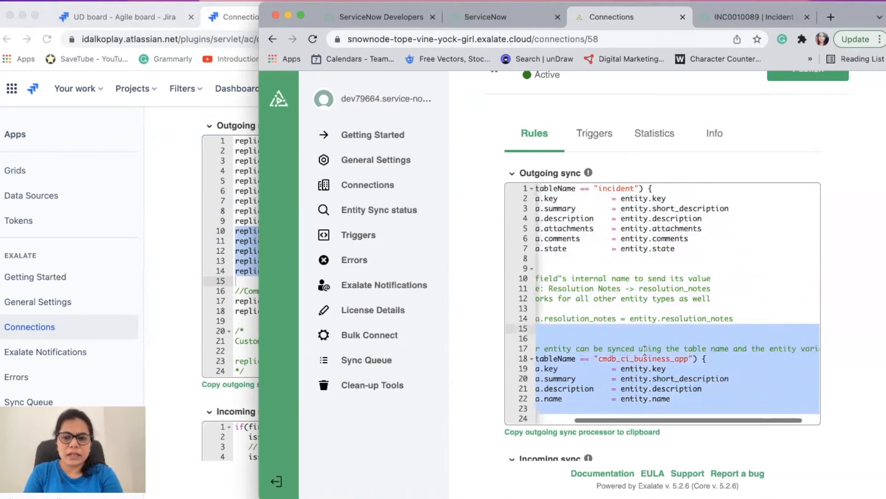
pyautogui.hscroll(-3, 645, 350)
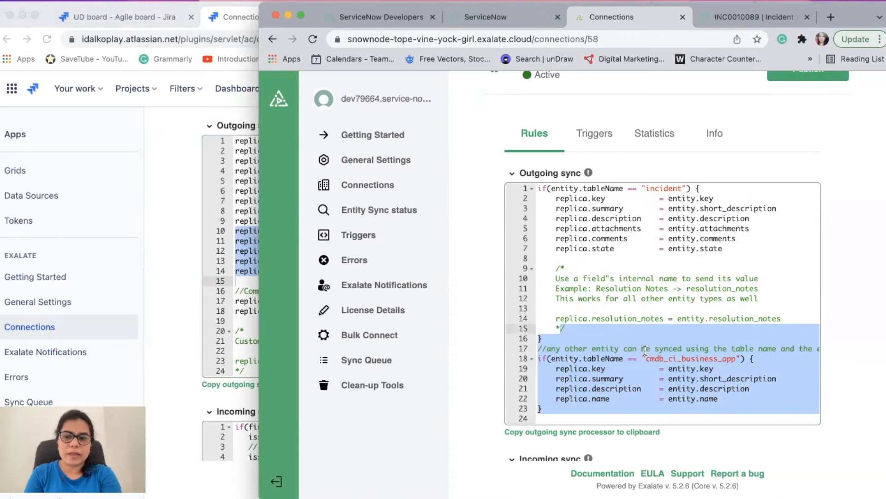
pyautogui.click(609, 288)
pyautogui.click(562, 409)
pyautogui.moveTo(562, 410); pyautogui.dragTo(538, 359)
pyautogui.scroll(-1, 574, 385)
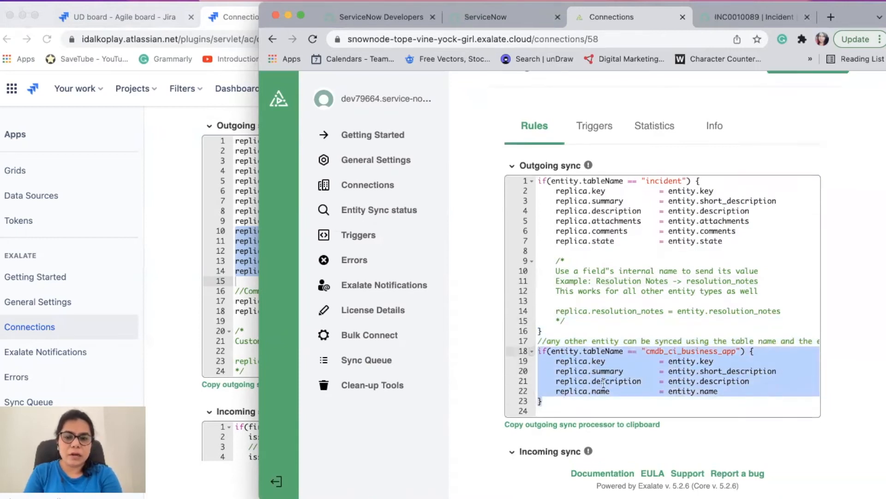
pyautogui.click(569, 387)
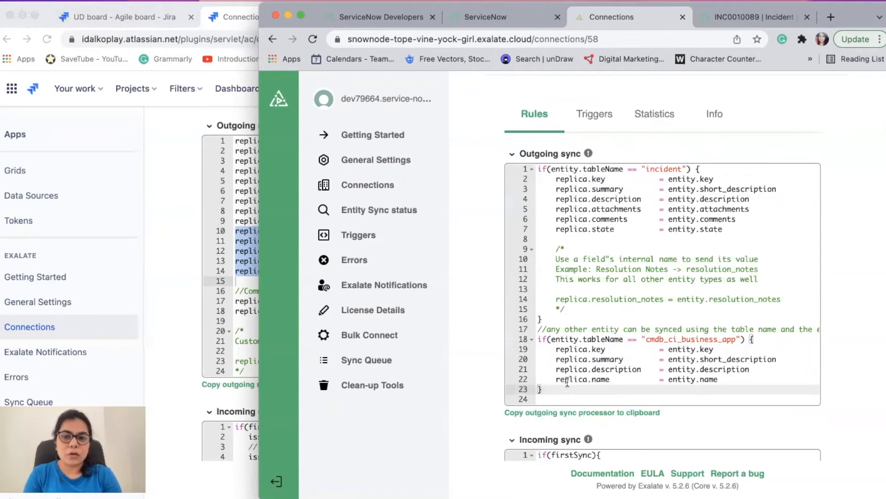
# Examine the internal field name comment and the incident block's description and attachments mappings in the ServiceNow node's Outgoing sync script.
pyautogui.moveTo(559, 258); pyautogui.dragTo(781, 284)
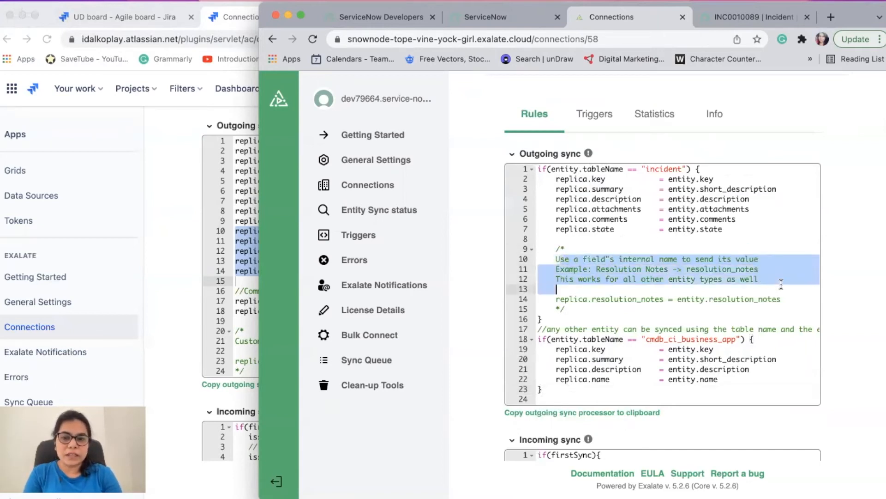
pyautogui.click(700, 288)
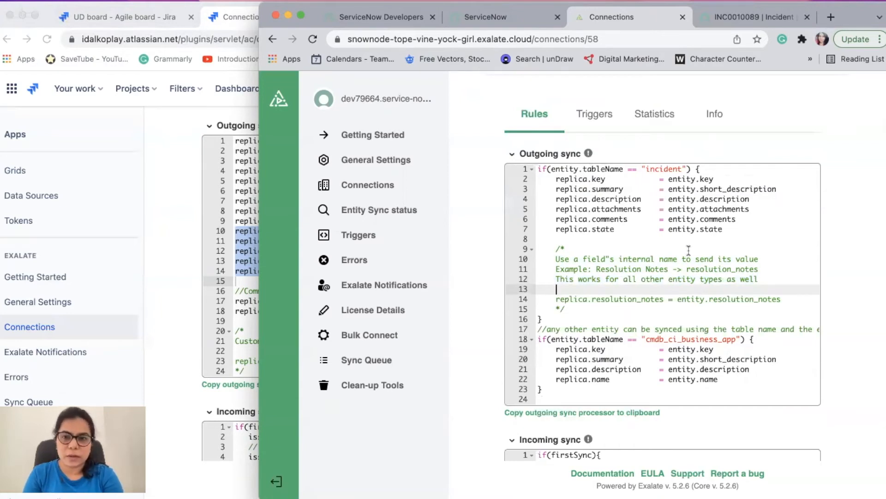
pyautogui.click(682, 200)
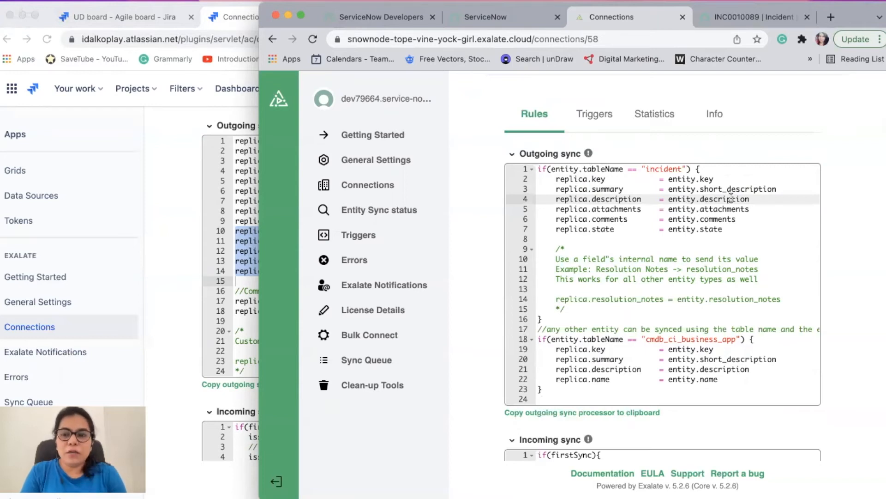
pyautogui.moveTo(760, 199); pyautogui.dragTo(547, 199)
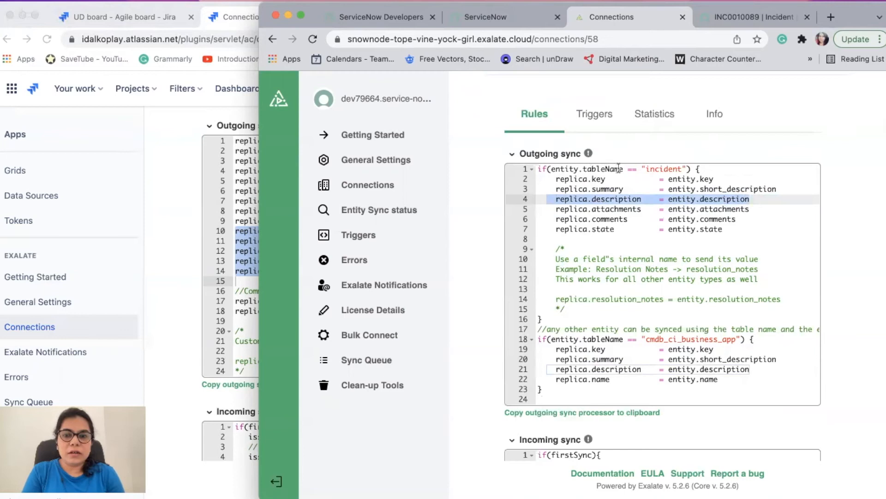
pyautogui.moveTo(620, 169); pyautogui.dragTo(726, 168)
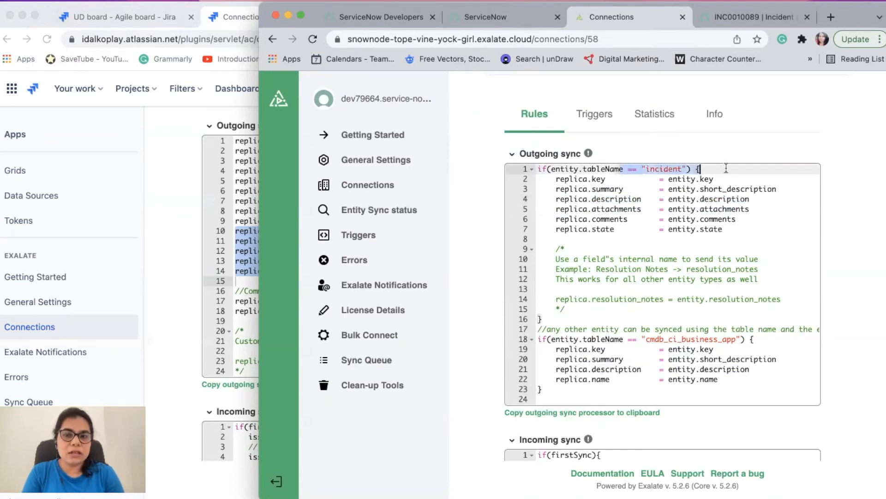
pyautogui.moveTo(751, 198); pyautogui.dragTo(593, 229)
pyautogui.click(669, 216)
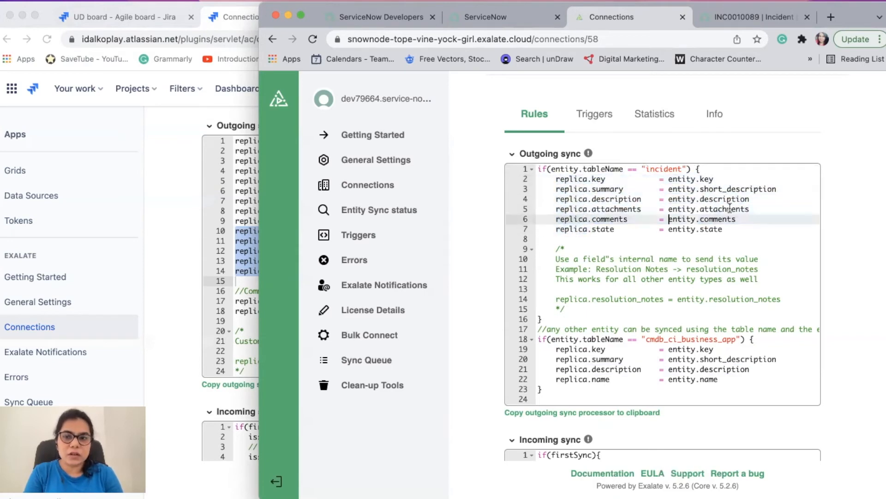
pyautogui.moveTo(756, 208); pyautogui.dragTo(556, 209)
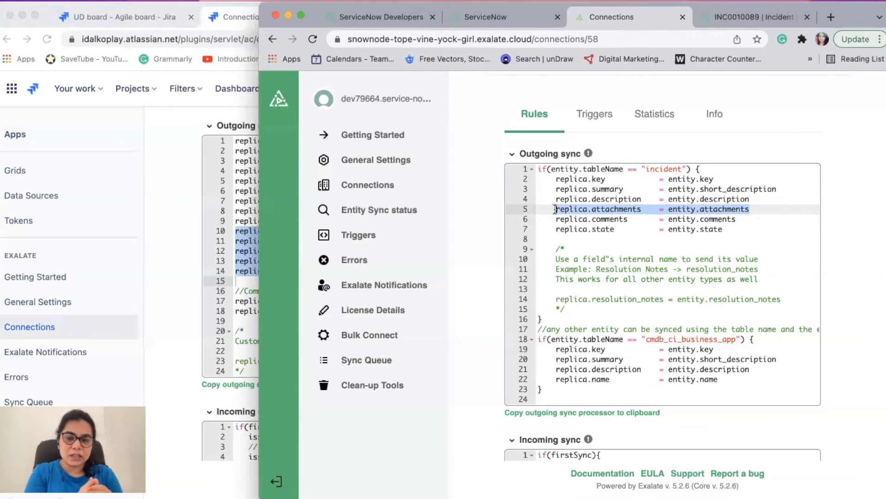
pyautogui.moveTo(750, 199); pyautogui.dragTo(542, 202)
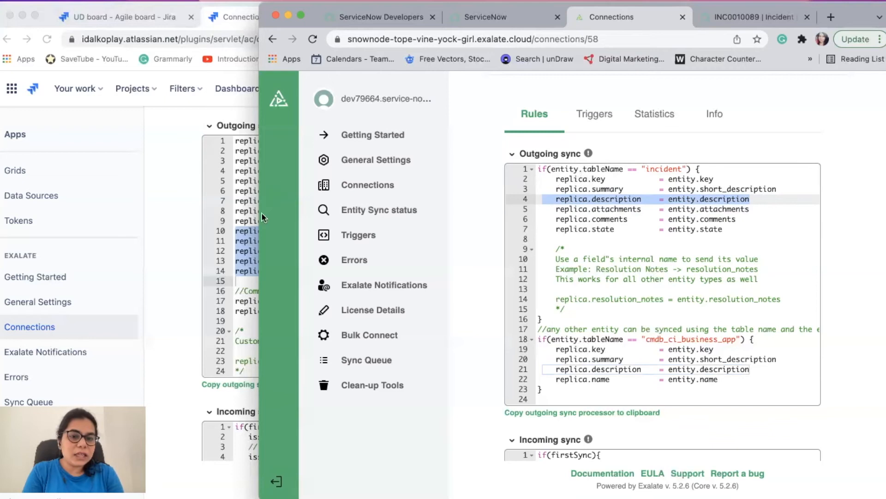
# Inspect the description mapping in the Jira node's Incoming sync and Outgoing sync scripts.
pyautogui.click(173, 246)
pyautogui.scroll(-3, 356, 345)
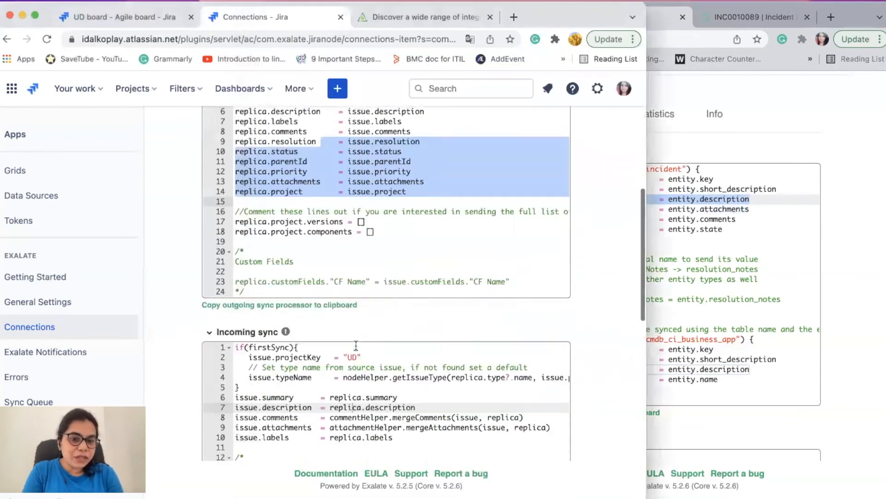
pyautogui.scroll(-3, 356, 345)
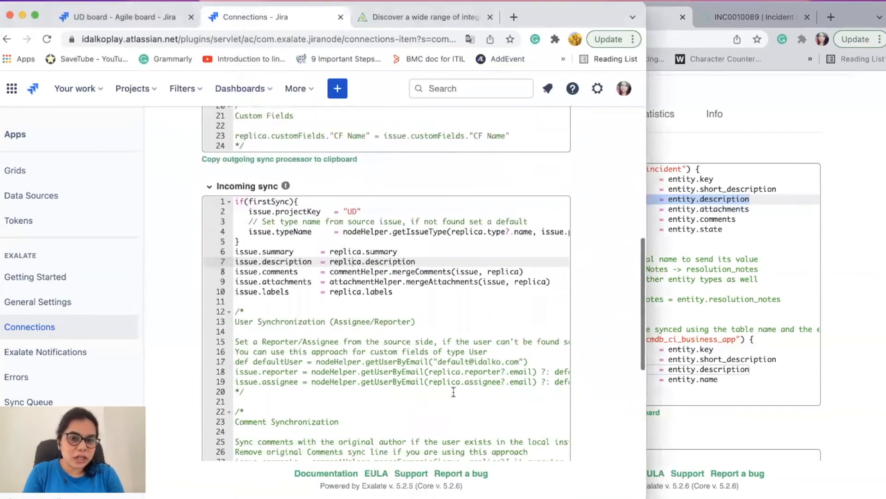
pyautogui.click(421, 262)
pyautogui.moveTo(421, 262); pyautogui.dragTo(227, 263)
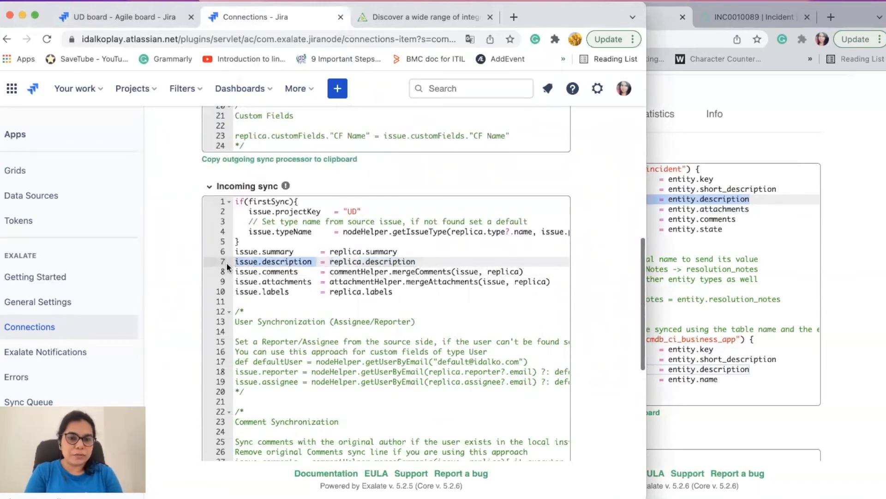
pyautogui.scroll(3, 336, 237)
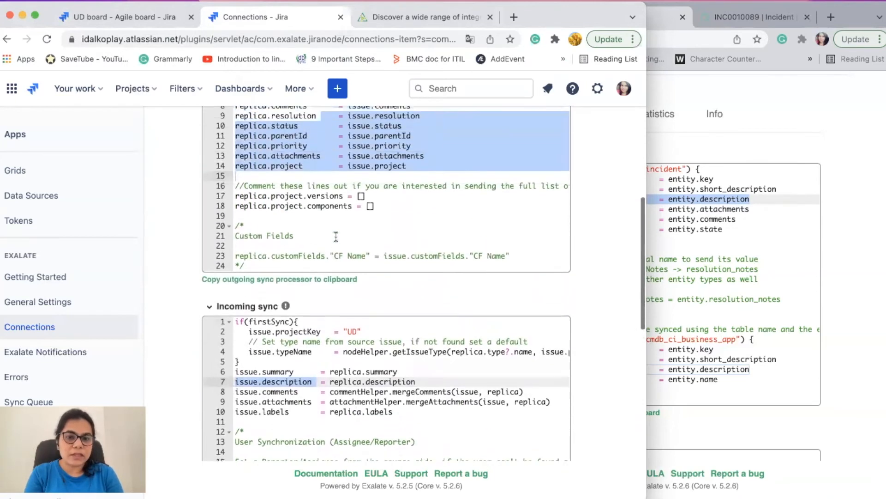
pyautogui.scroll(2, 336, 237)
pyautogui.click(352, 168)
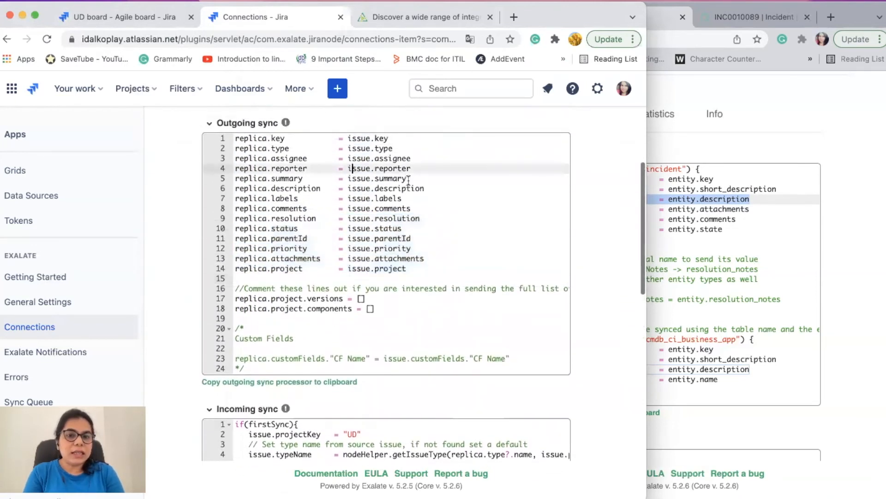
pyautogui.moveTo(425, 188); pyautogui.dragTo(230, 190)
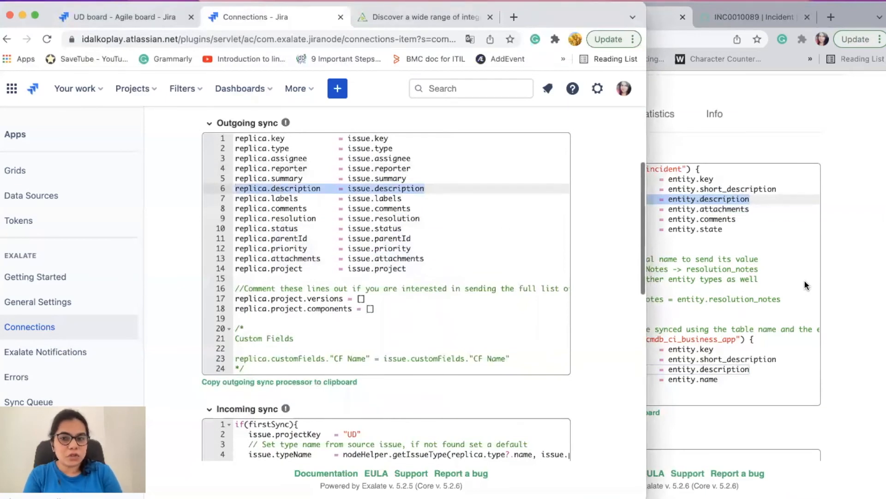
# Examine the firstSync incident table assignment and the summary and description mappings in the ServiceNow node's Incoming sync script.
pyautogui.click(763, 283)
pyautogui.scroll(-5, 764, 284)
pyautogui.click(704, 282)
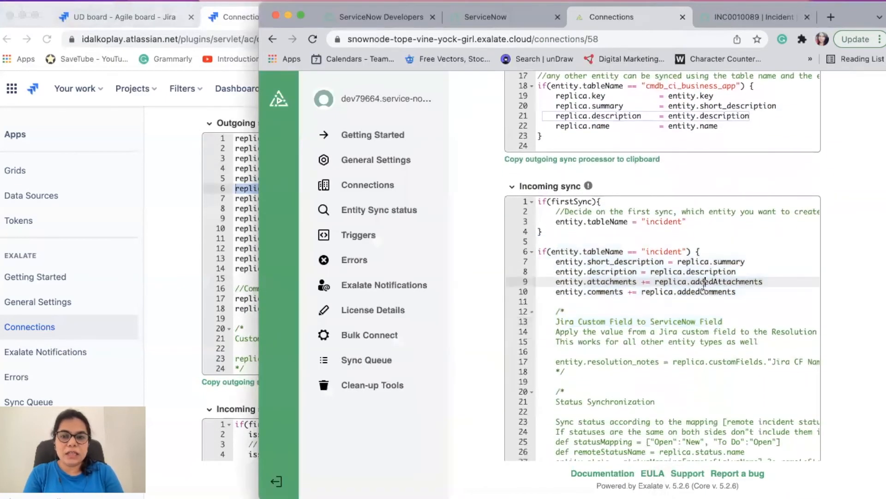
pyautogui.moveTo(538, 202); pyautogui.dragTo(698, 229)
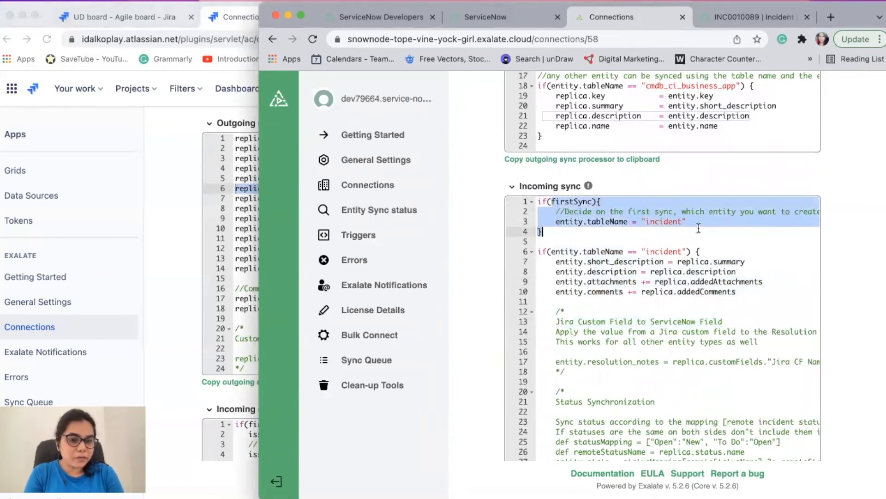
pyautogui.click(680, 222)
pyautogui.doubleClick(675, 222)
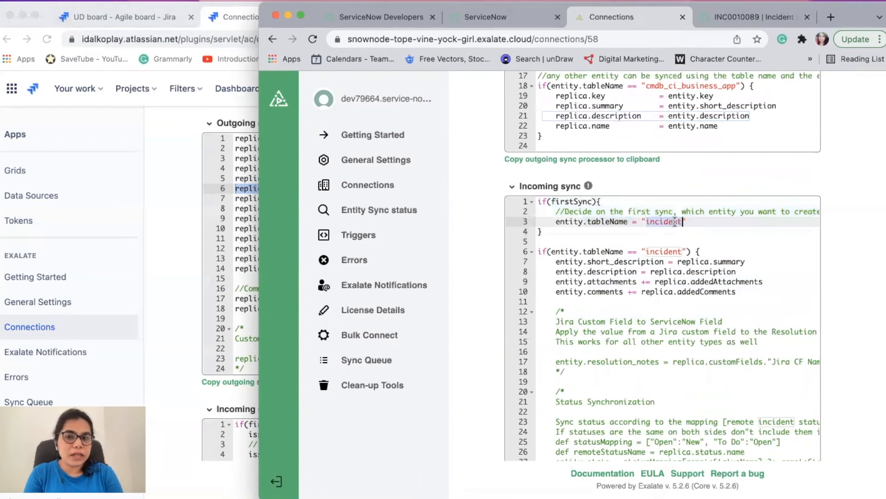
pyautogui.click(680, 281)
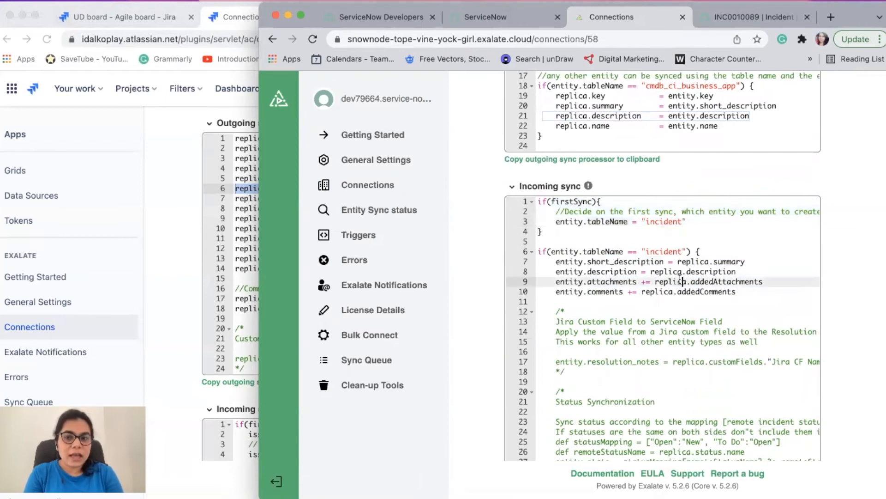
pyautogui.moveTo(567, 252); pyautogui.dragTo(684, 266)
pyautogui.click(722, 262)
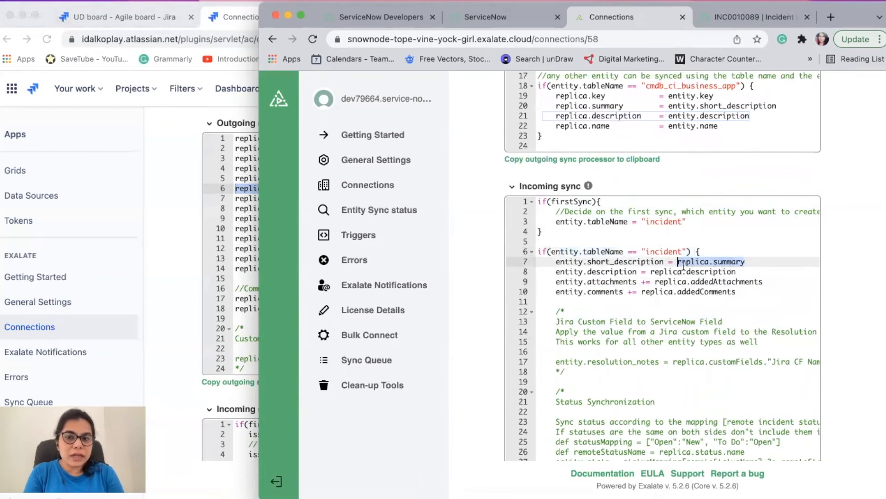
pyautogui.moveTo(737, 272); pyautogui.dragTo(649, 273)
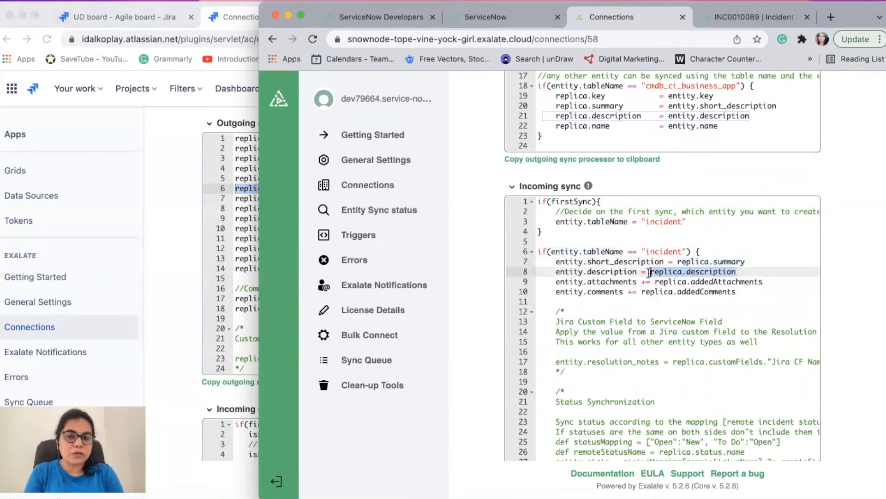
pyautogui.moveTo(638, 272); pyautogui.dragTo(556, 273)
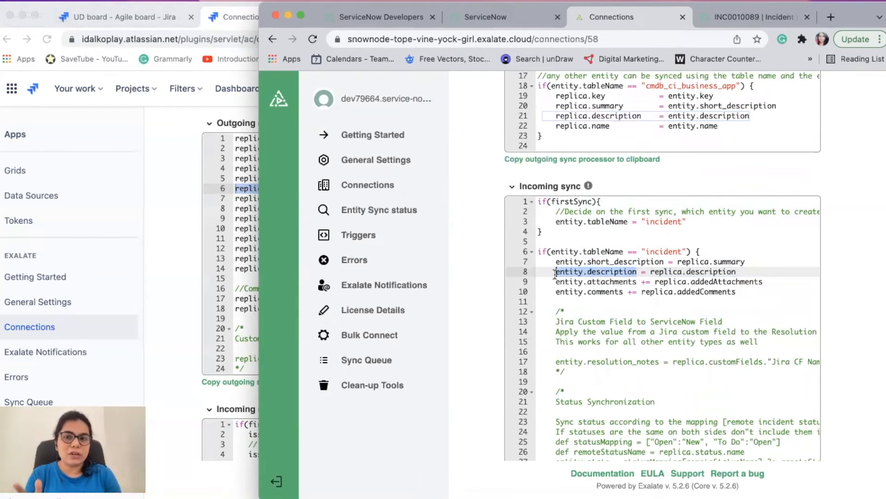
# Comment out the replica.description line with // in the incident block of the ServiceNow node's Outgoing sync script.
pyautogui.scroll(4, 633, 272)
pyautogui.scroll(1, 633, 271)
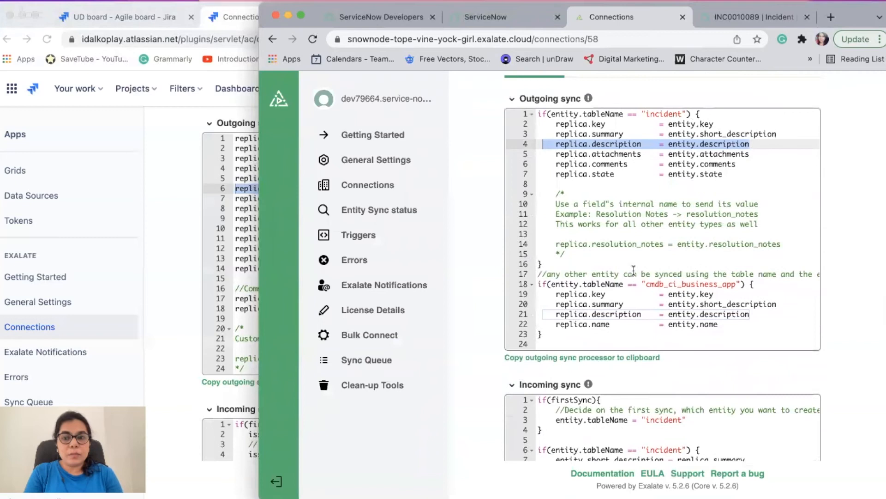
pyautogui.click(600, 153)
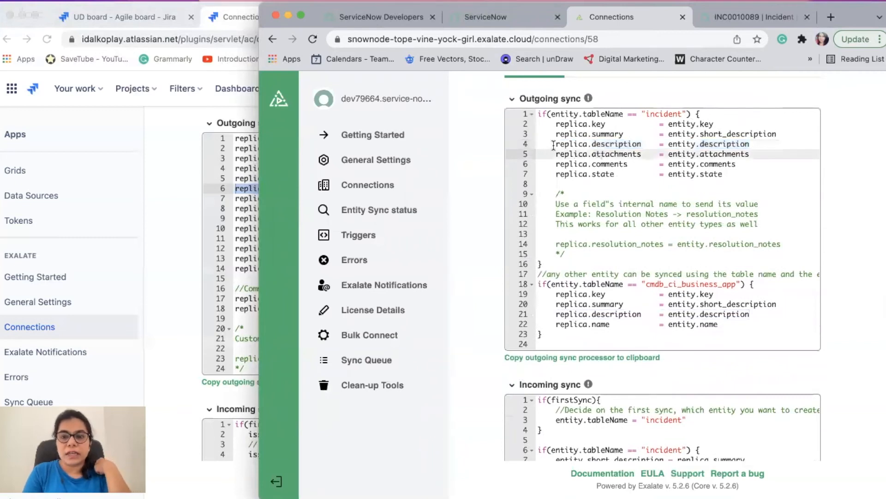
pyautogui.click(555, 145)
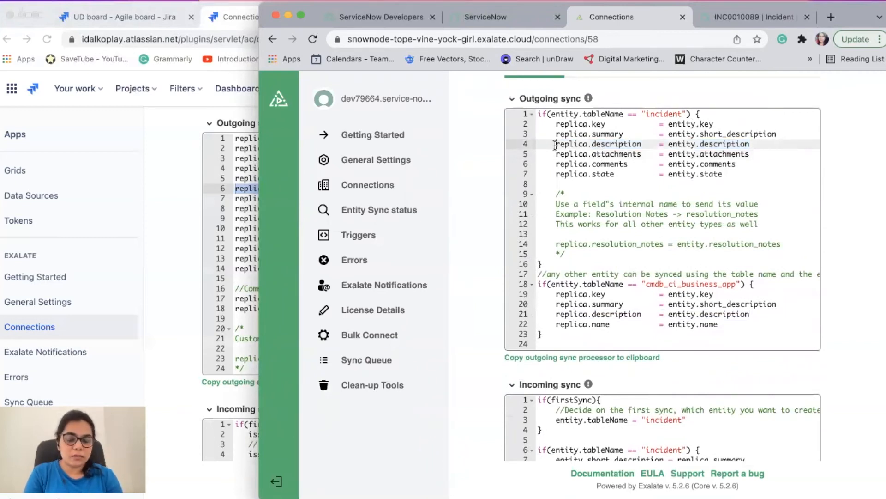
pyautogui.write('//')
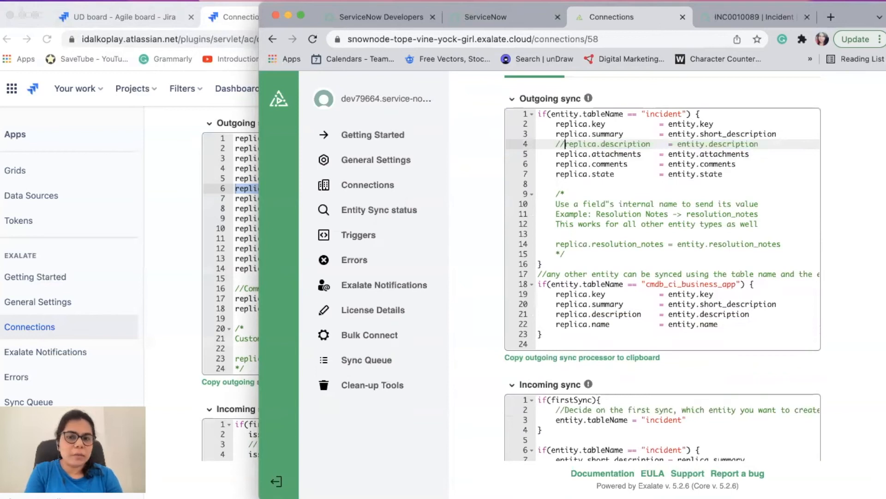
pyautogui.scroll(4, 607, 154)
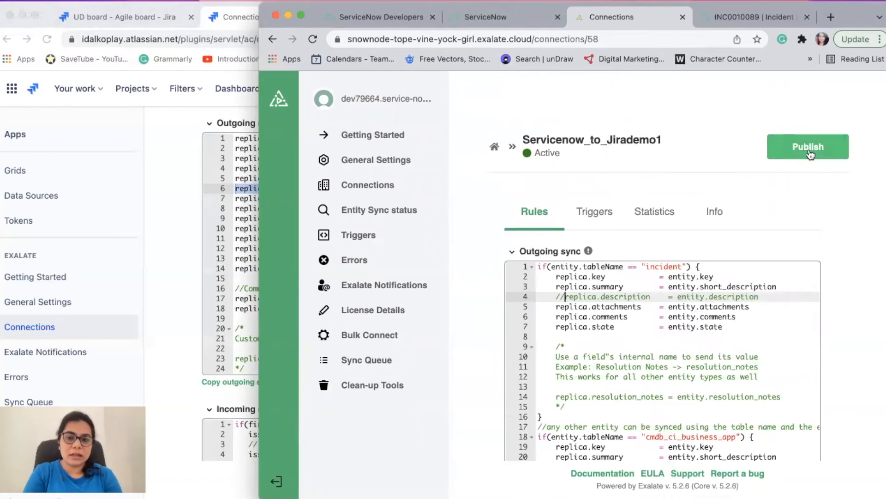
# Remove the // comment marks from the incident block's replica.description line in the ServiceNow node's Outgoing sync script.
pyautogui.press('BackSpace')
pyautogui.press('BackSpace')
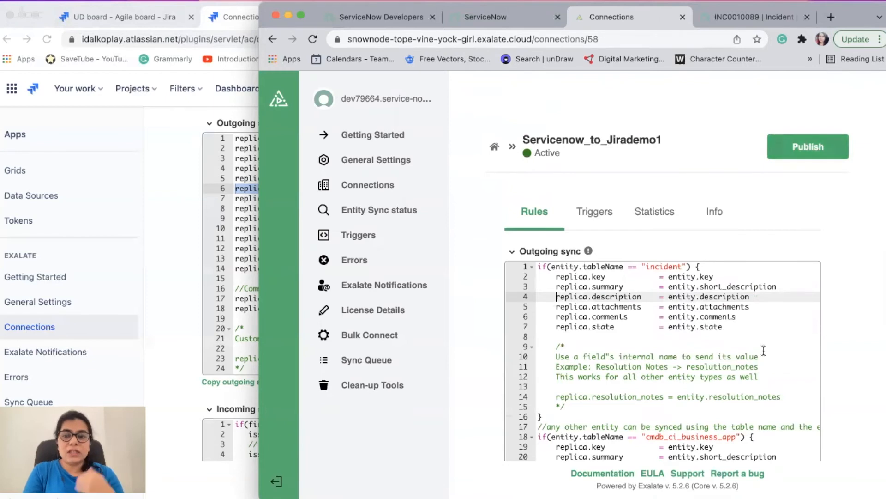
pyautogui.scroll(-5, 761, 347)
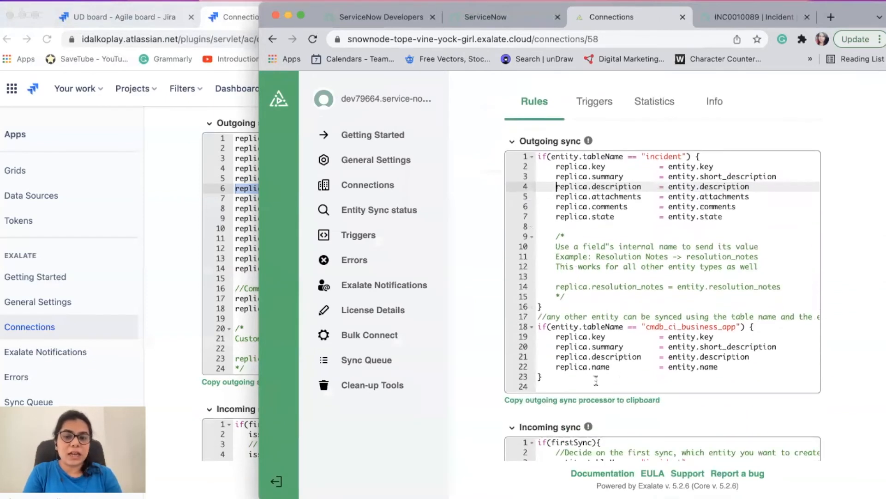
# Examine the cmdb_ci_business_app block in the ServiceNow node's Outgoing sync script.
pyautogui.click(596, 380)
pyautogui.moveTo(538, 326); pyautogui.dragTo(629, 388)
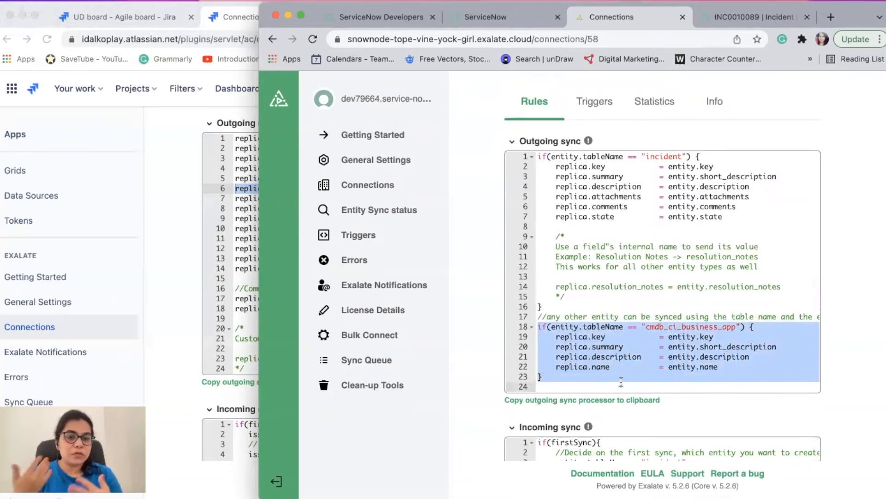
# Comment out the issue.description line with // in the Jira node's Incoming sync script and remove the comment marks again.
pyautogui.click(189, 375)
pyautogui.scroll(-5, 298, 365)
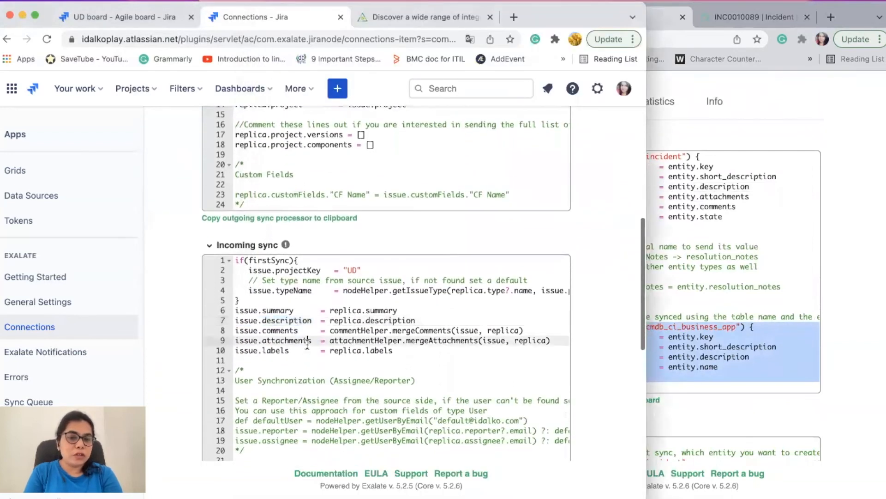
pyautogui.click(234, 320)
pyautogui.write('//')
pyautogui.press('BackSpace')
pyautogui.press('BackSpace')
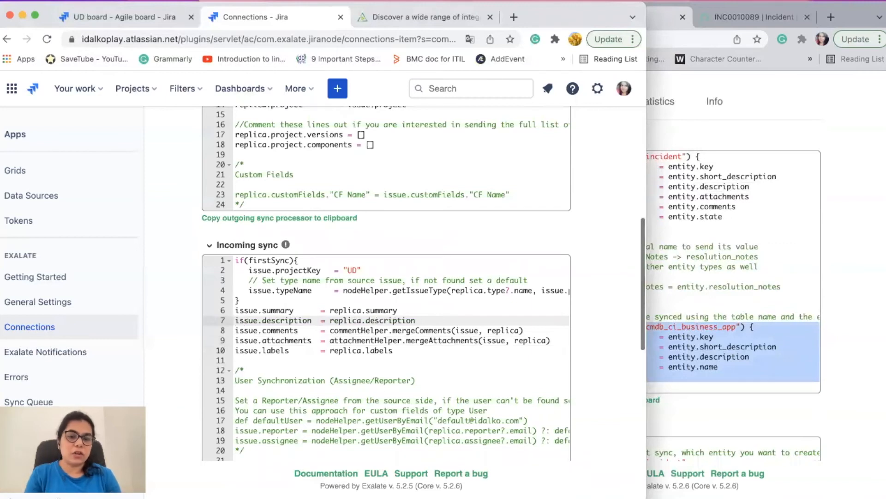
# Display the triggers of the Servicenow_to_Jirademo1 connection in both the ServiceNow node and the Jira node.
pyautogui.click(671, 237)
pyautogui.scroll(3, 556, 194)
pyautogui.click(173, 199)
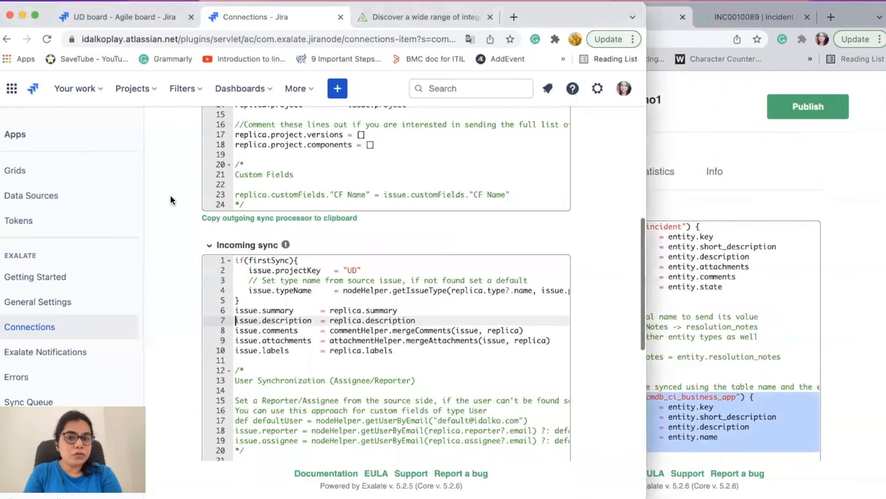
pyautogui.scroll(5, 268, 196)
pyautogui.scroll(2, 268, 195)
pyautogui.click(681, 281)
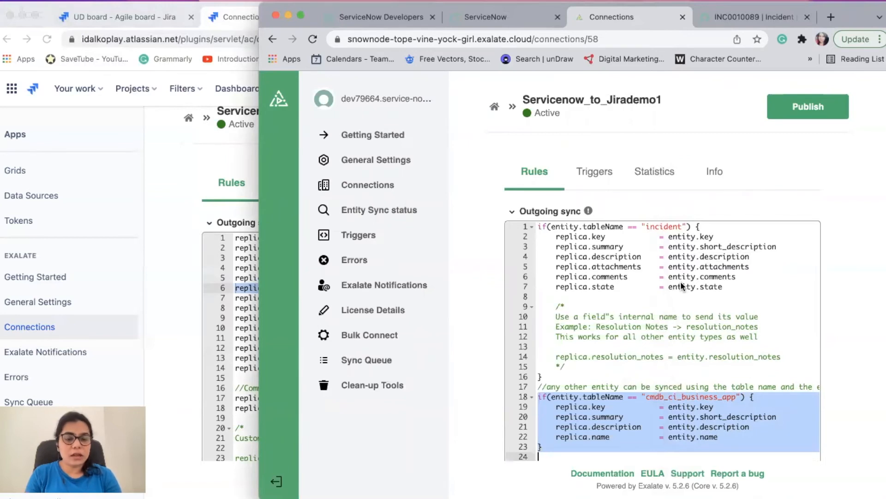
pyautogui.click(592, 173)
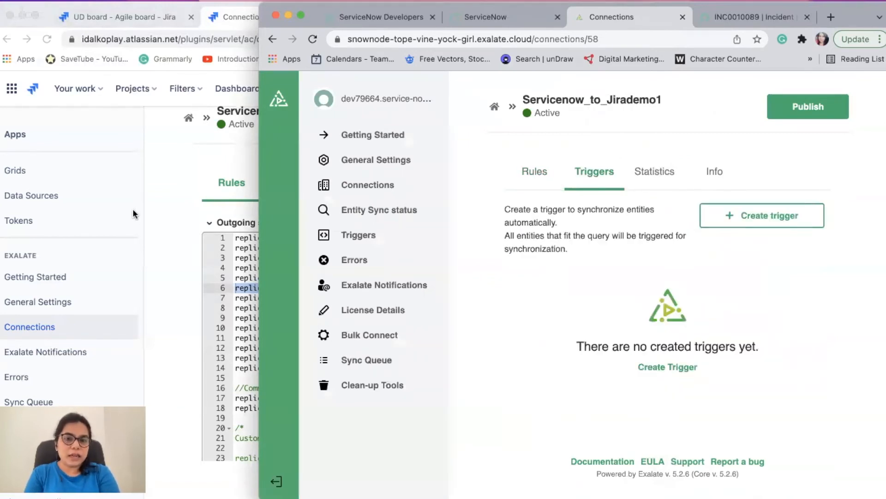
pyautogui.click(180, 211)
pyautogui.click(307, 184)
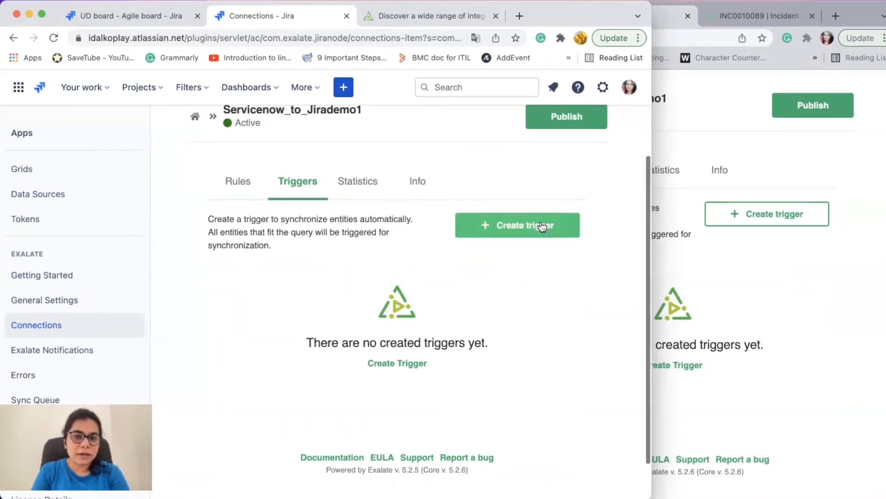
# Create a Jira node trigger for the issue entity type with the query labels=demo AND issuetype=Task.
pyautogui.scroll(1, 494, 209)
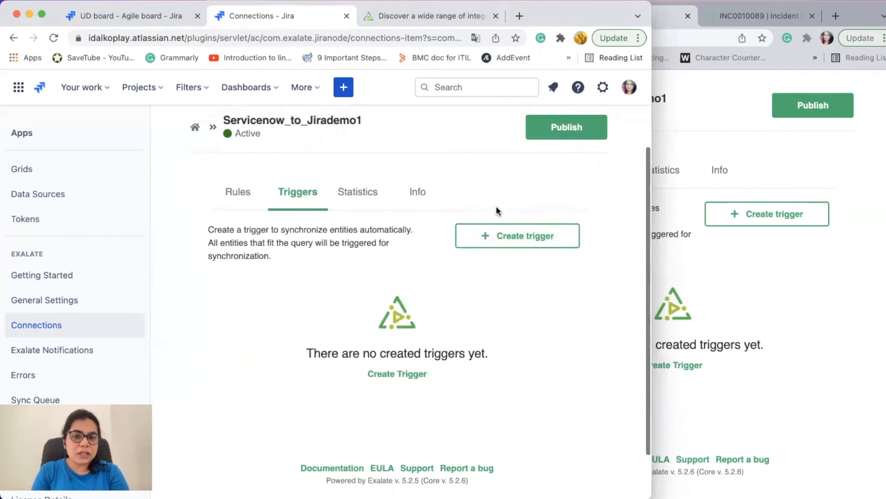
pyautogui.click(508, 239)
pyautogui.click(274, 209)
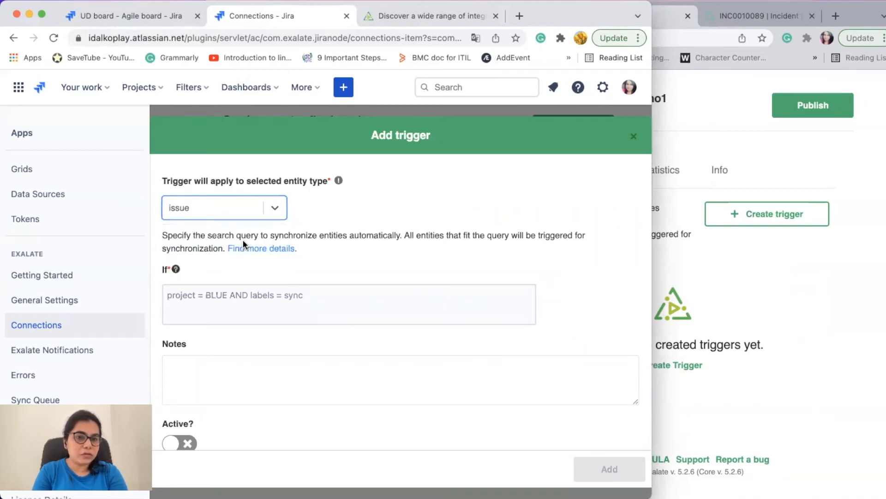
pyautogui.click(219, 308)
pyautogui.moveTo(175, 273)
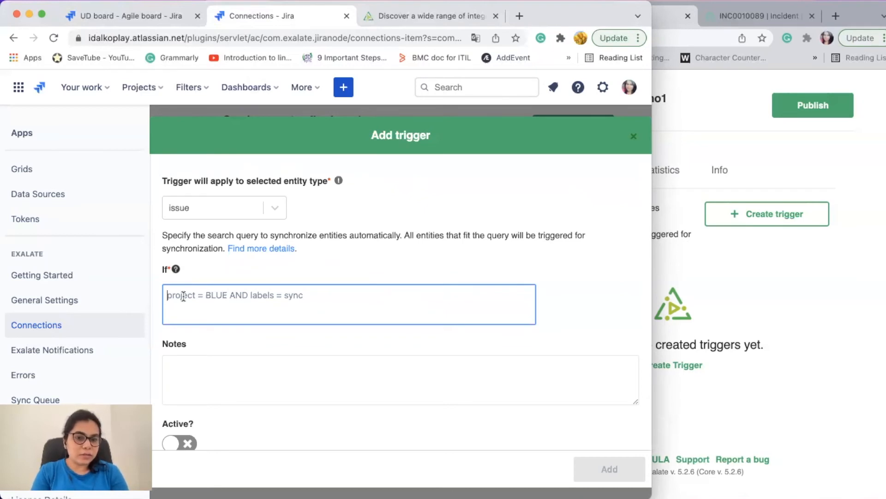
pyautogui.write('labels')
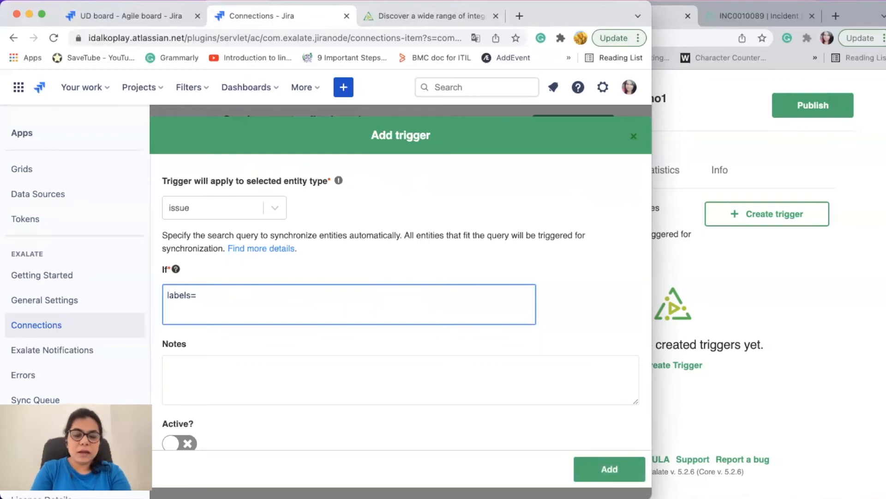
pyautogui.write('=demo AND issuetype')
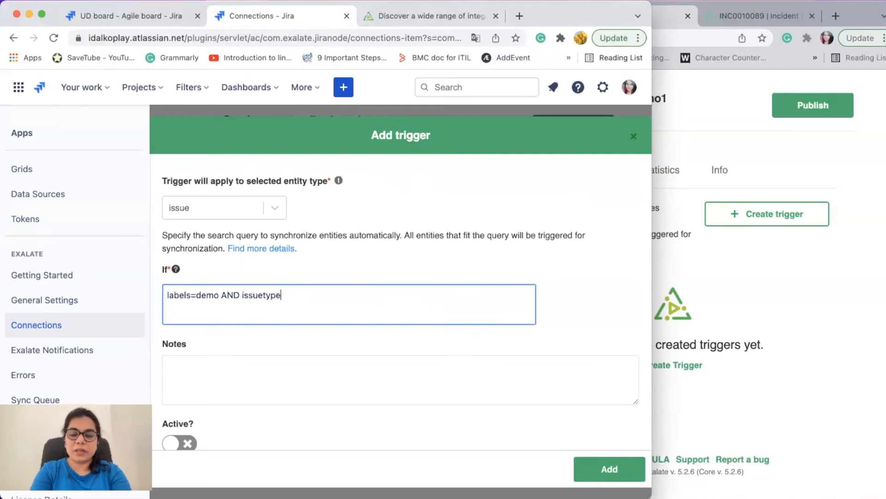
pyautogui.write('=Task')
pyautogui.moveTo(324, 301); pyautogui.dragTo(159, 291)
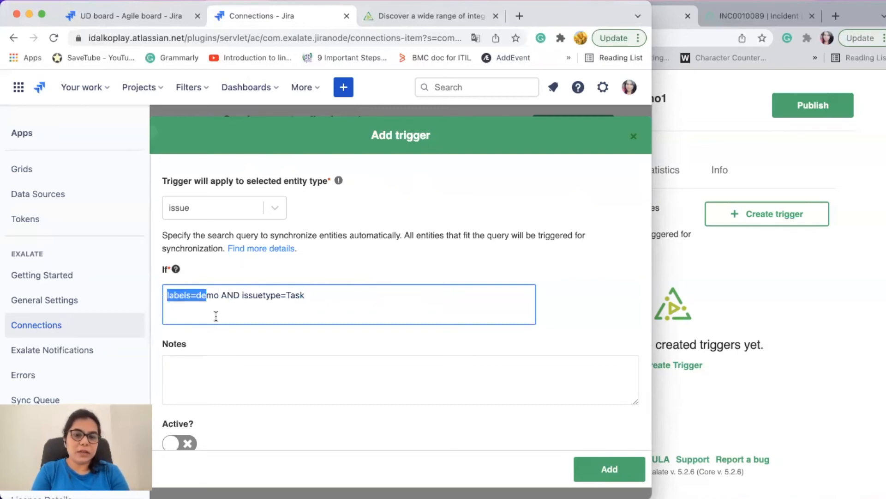
# Add the note "This is a trigger", activate and add the Jira trigger, and publish the connection changes.
pyautogui.click(252, 376)
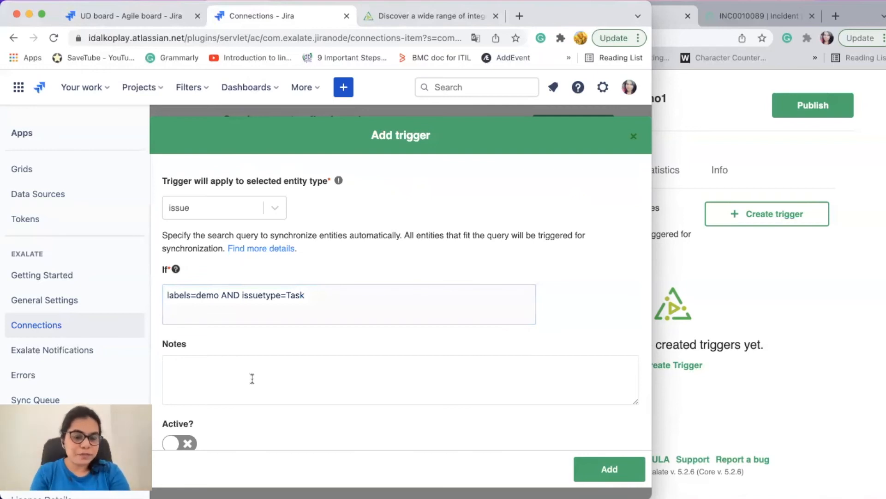
pyautogui.write('Thie is ')
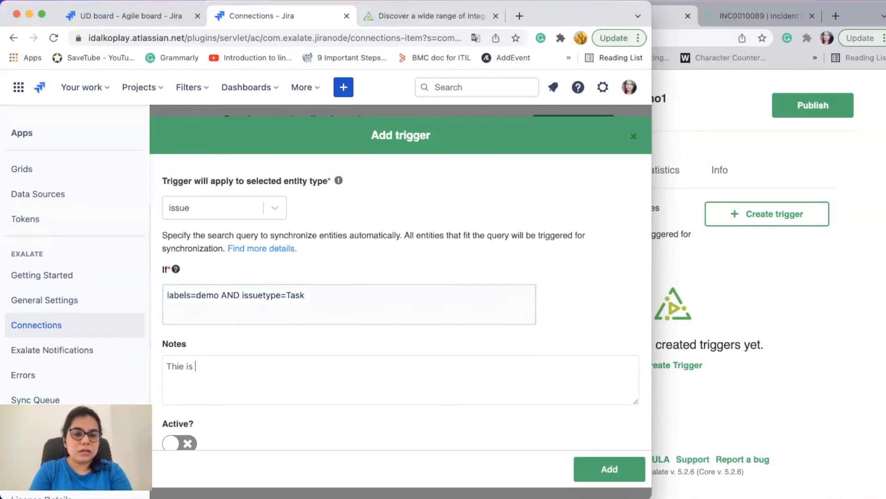
pyautogui.write('a trigger')
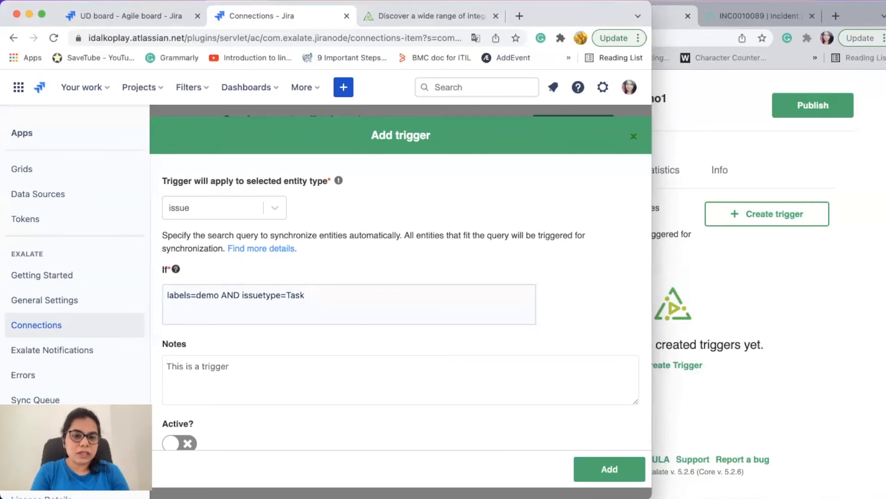
pyautogui.click(187, 444)
pyautogui.click(619, 472)
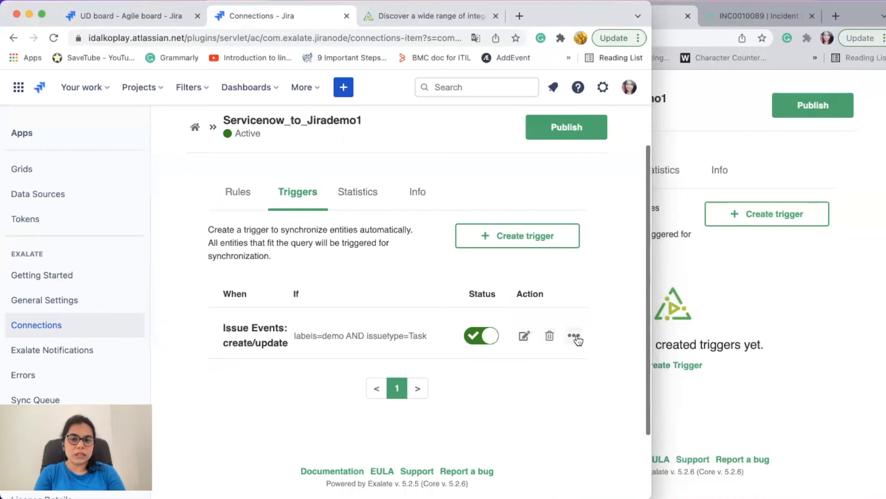
pyautogui.click(561, 132)
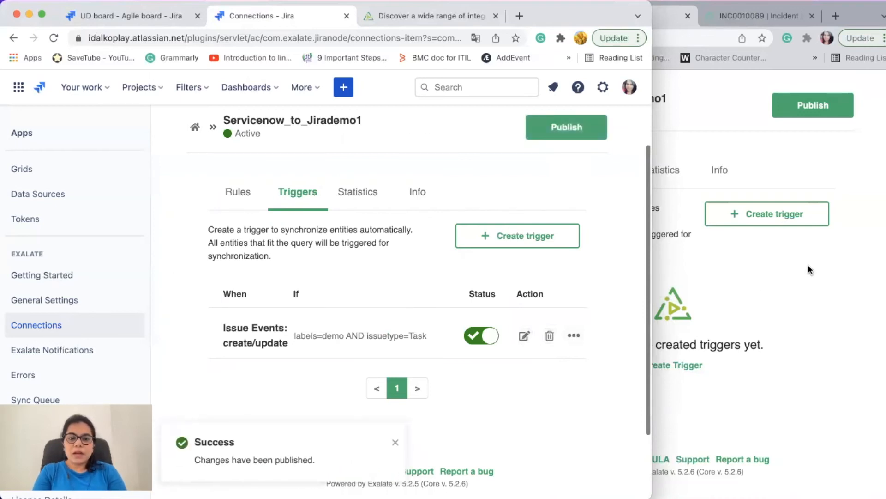
# Start a new trigger in the ServiceNow node for the incident entity type and check the query syntax hint.
pyautogui.click(797, 325)
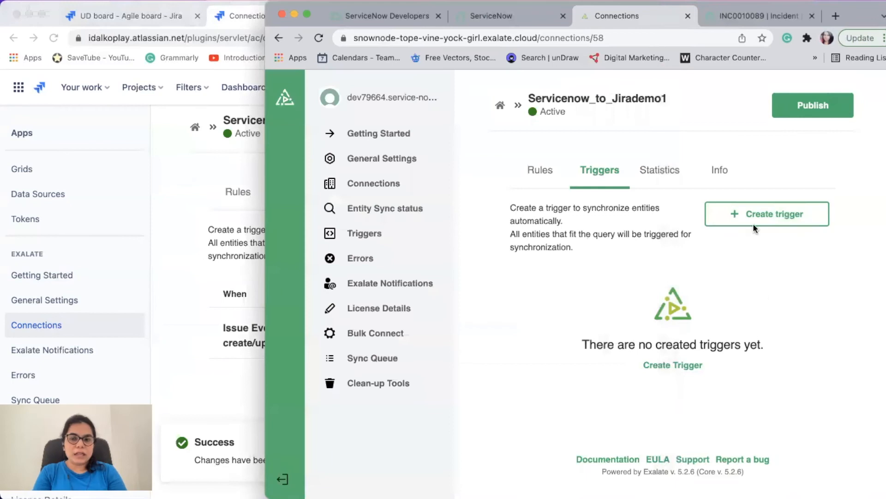
pyautogui.click(779, 218)
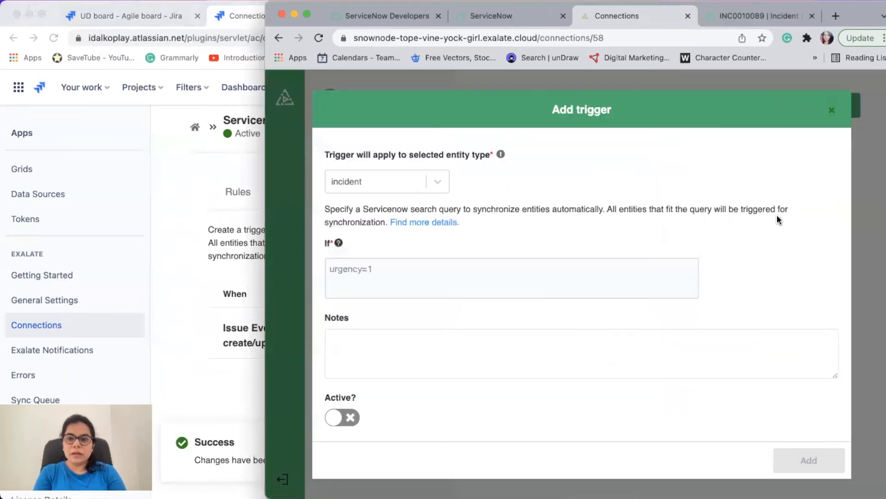
pyautogui.click(445, 181)
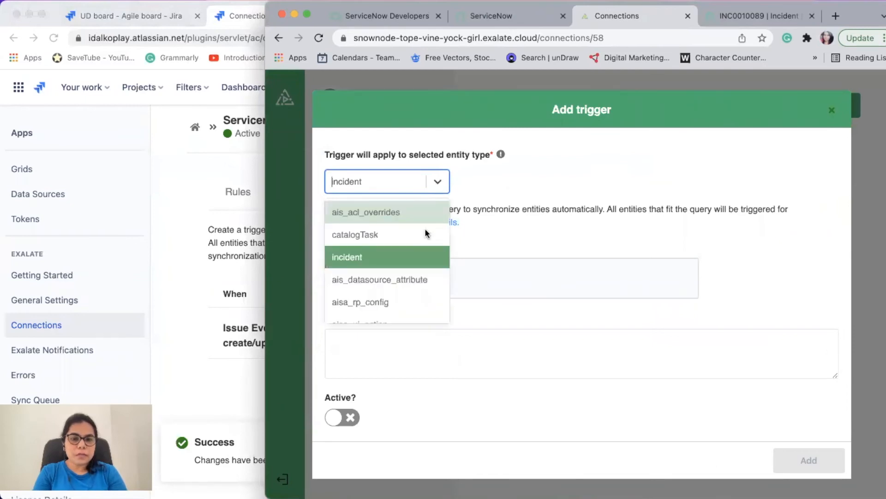
pyautogui.scroll(-3, 406, 278)
pyautogui.scroll(-4, 405, 278)
pyautogui.scroll(5, 405, 278)
pyautogui.scroll(1, 405, 278)
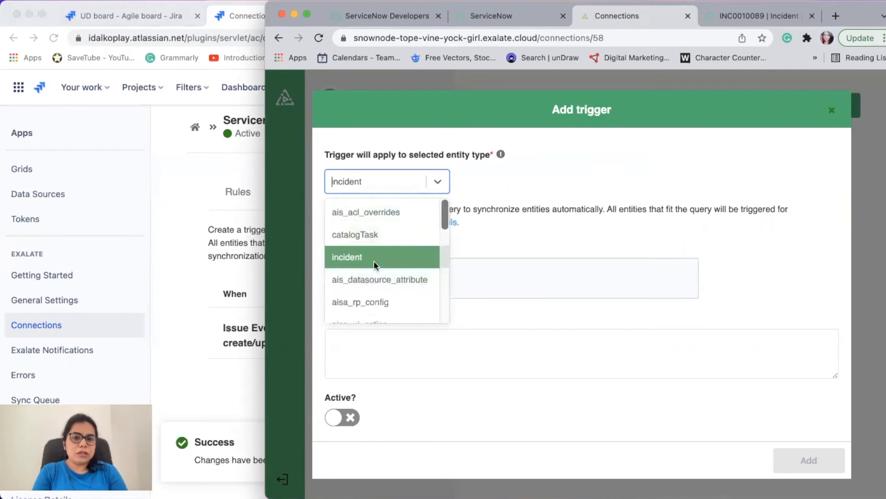
pyautogui.click(395, 259)
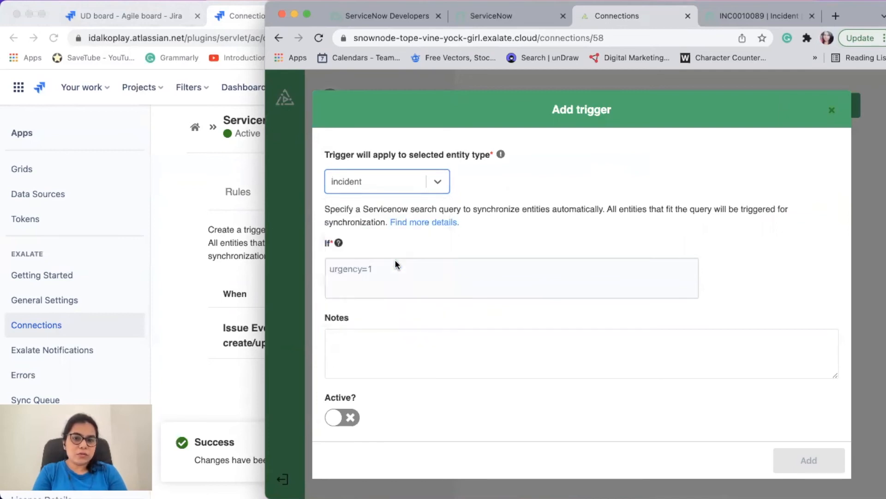
pyautogui.click(415, 267)
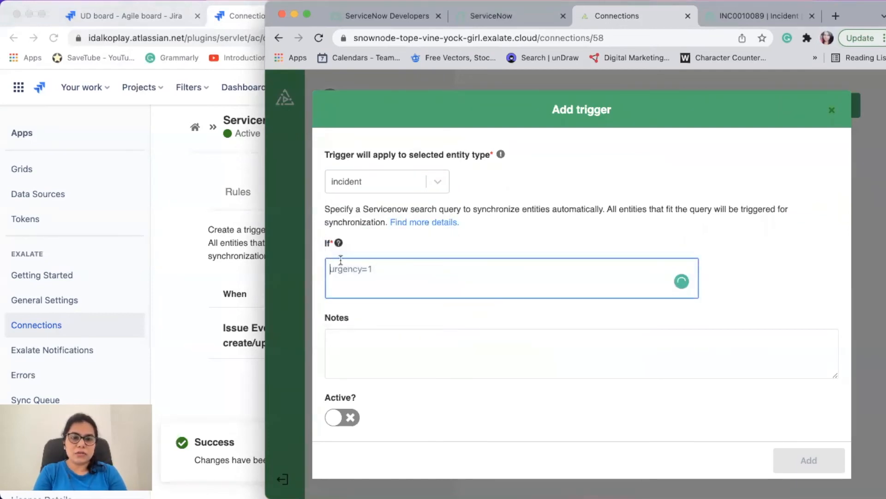
pyautogui.moveTo(340, 245)
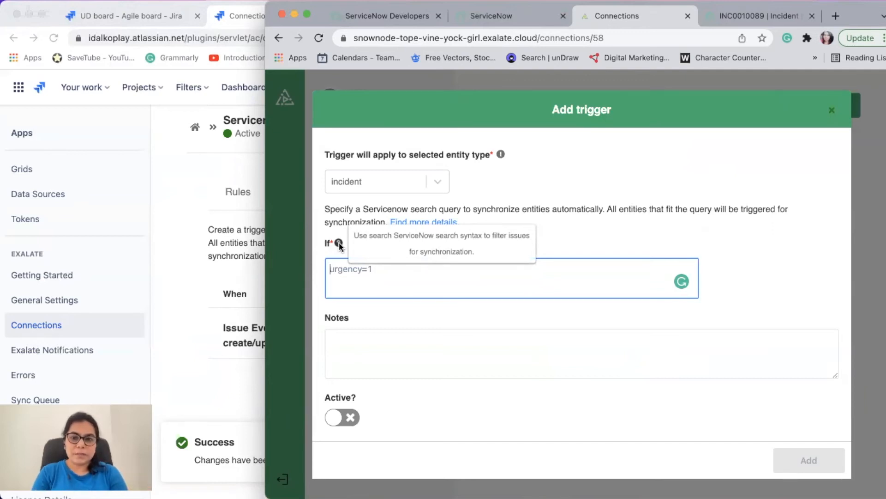
# Switch to the ServiceNow instance, close the INC0010089 page, and open the list of all incidents.
pyautogui.click(506, 12)
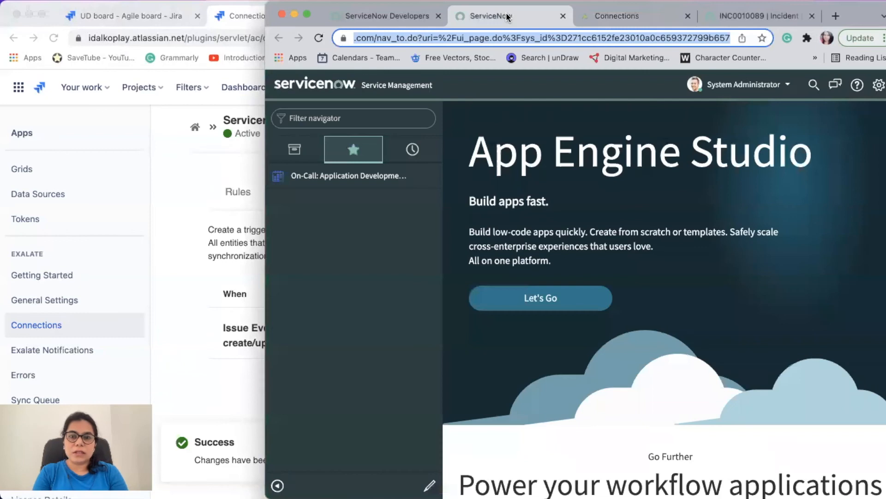
pyautogui.click(813, 15)
pyautogui.click(385, 120)
pyautogui.write('inciden')
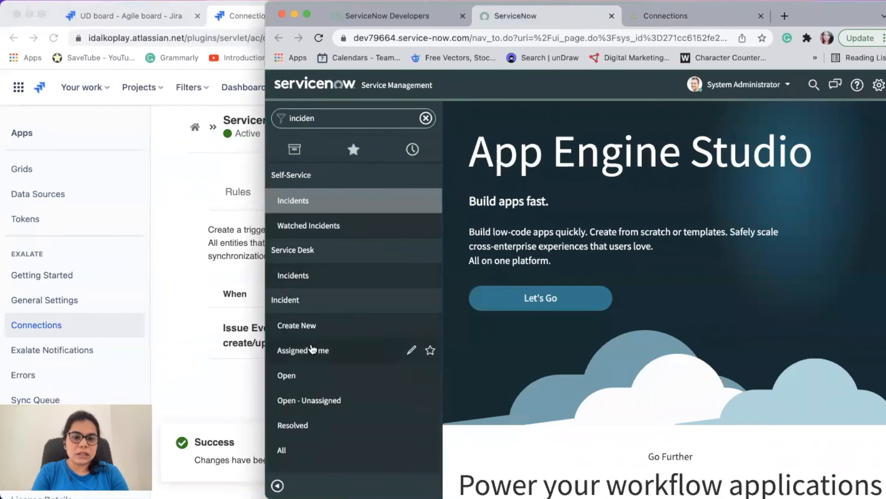
pyautogui.click(299, 450)
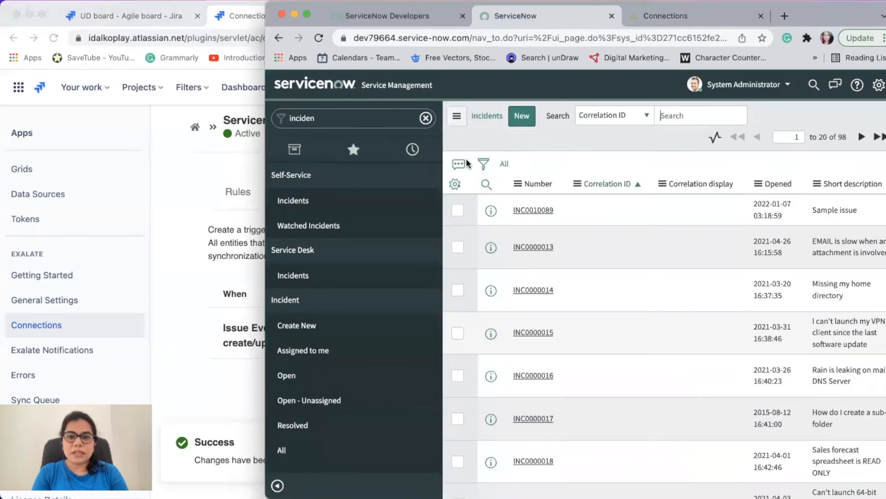
# Filter the incident list to records whose Assignment group is Application Development.
pyautogui.click(484, 165)
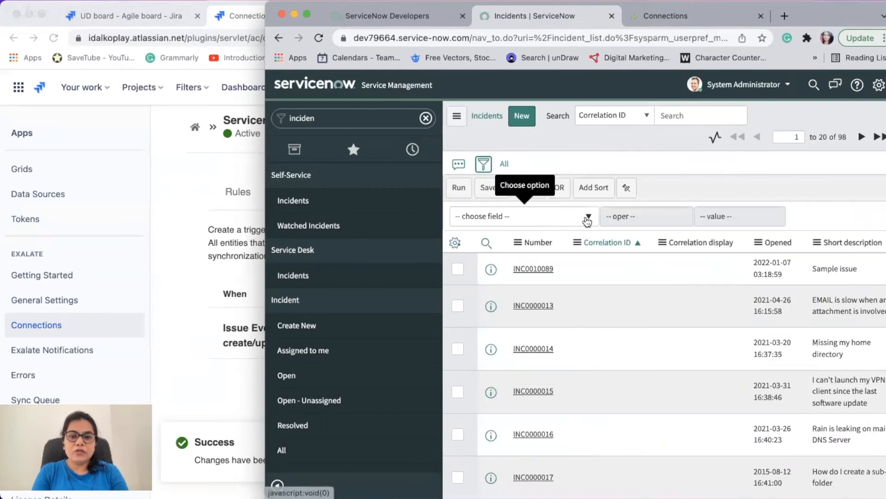
pyautogui.click(587, 221)
pyautogui.write('assi')
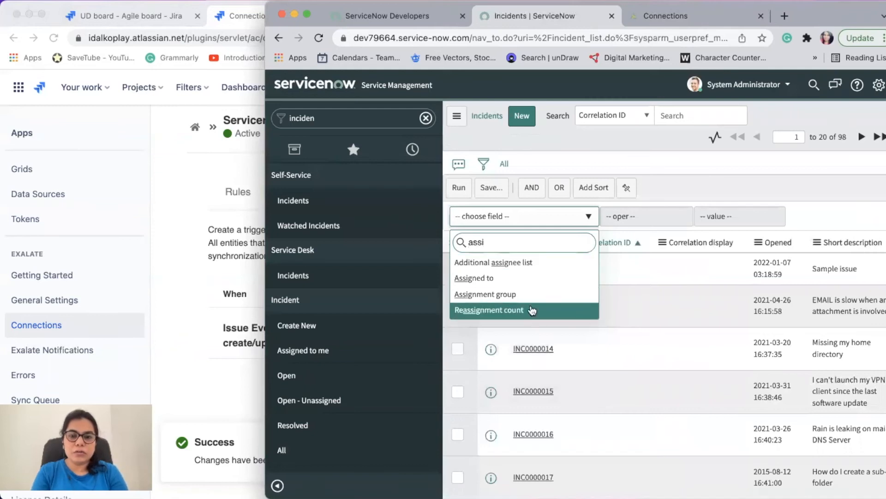
pyautogui.click(528, 296)
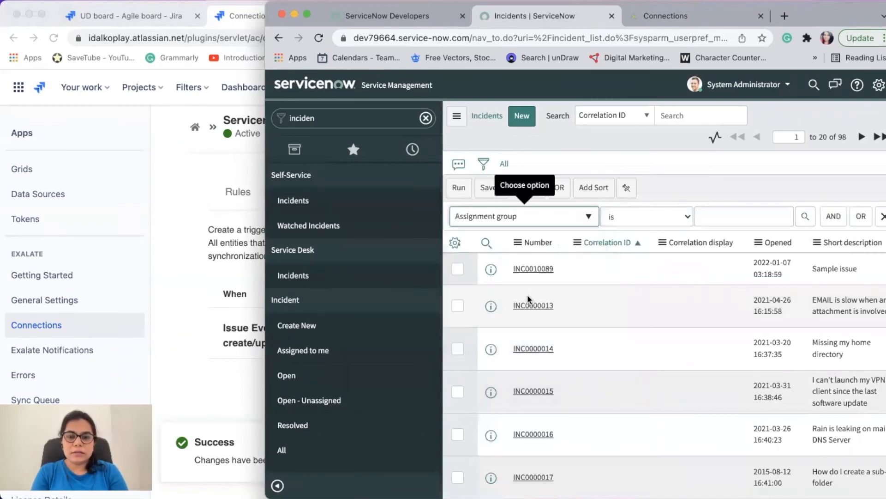
pyautogui.click(680, 221)
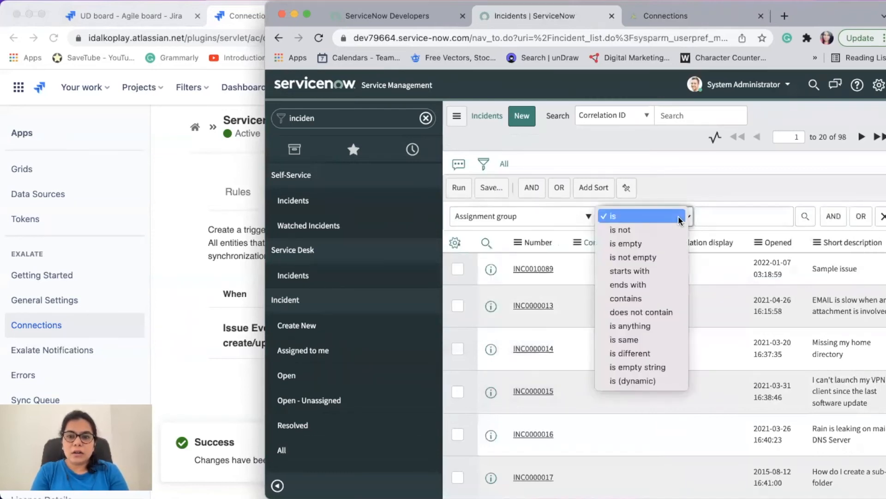
pyautogui.click(667, 220)
pyautogui.click(805, 218)
pyautogui.click(806, 218)
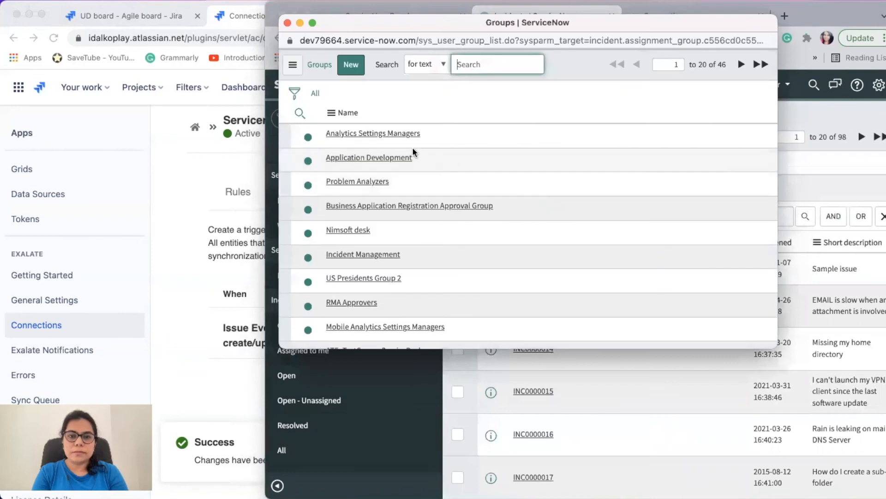
pyautogui.click(374, 159)
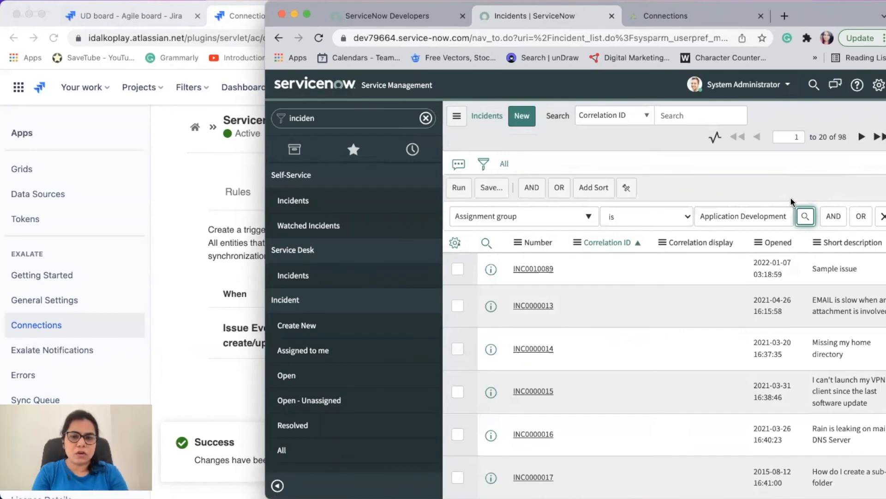
pyautogui.click(459, 189)
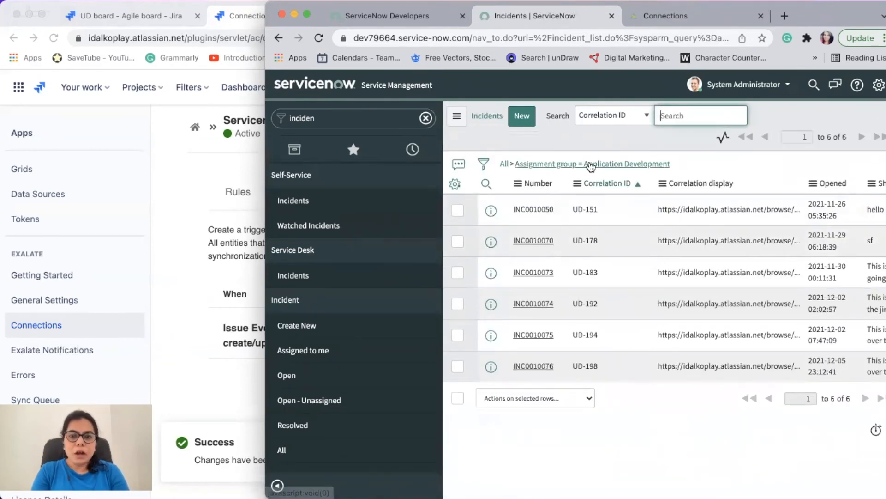
# Copy the Application Development filter query from the incident list and use it as the If condition of the new Exalate ServiceNow trigger.
pyautogui.rightClick(592, 166)
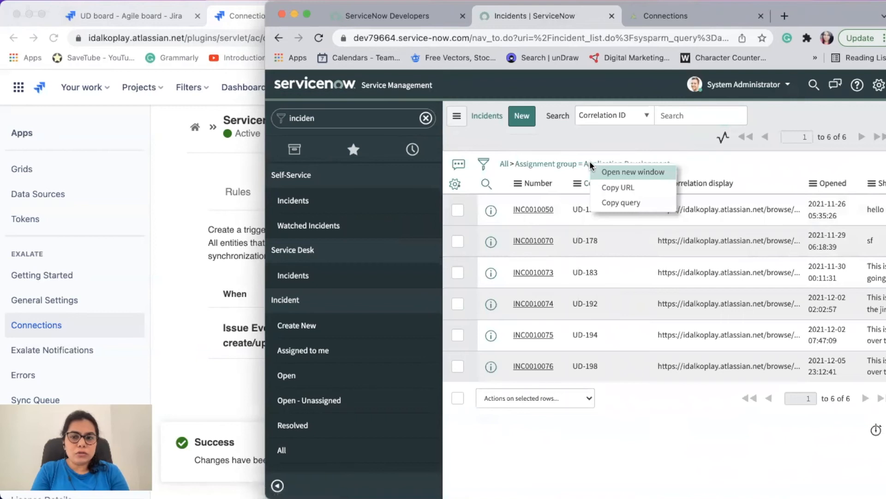
pyautogui.click(626, 202)
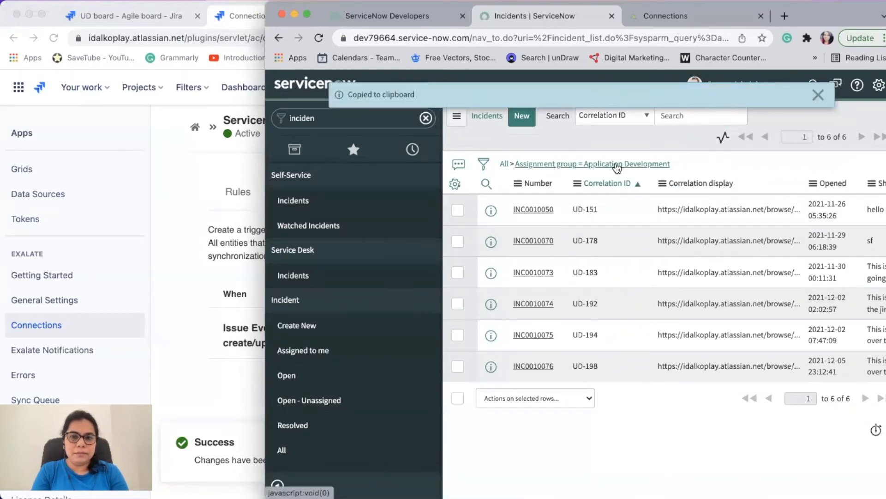
pyautogui.click(697, 16)
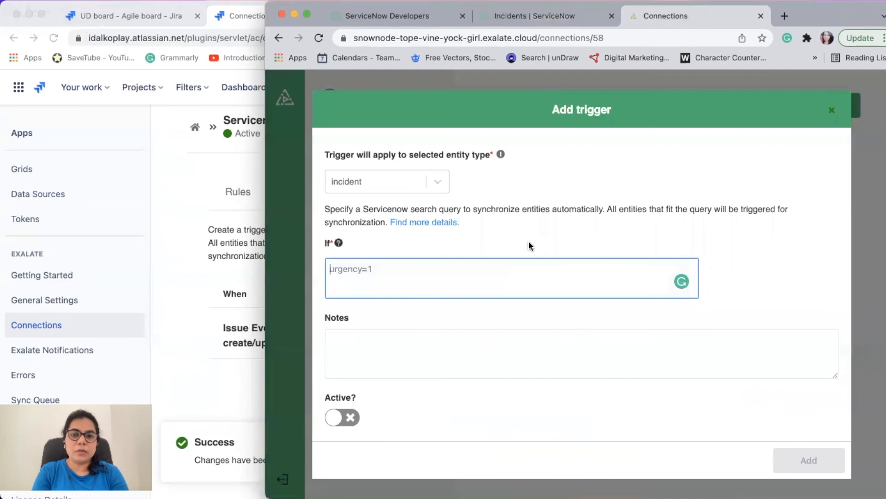
pyautogui.press('super+v')
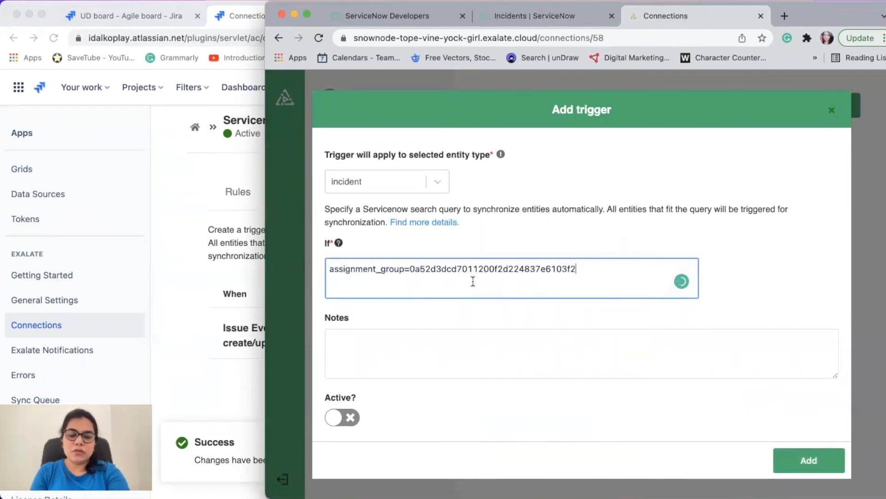
# Enter the trigger note "This is a trigger on the servicenow side syncing incidents belonging to the assignment group=application development".
pyautogui.click(396, 349)
pyautogui.write('Thi')
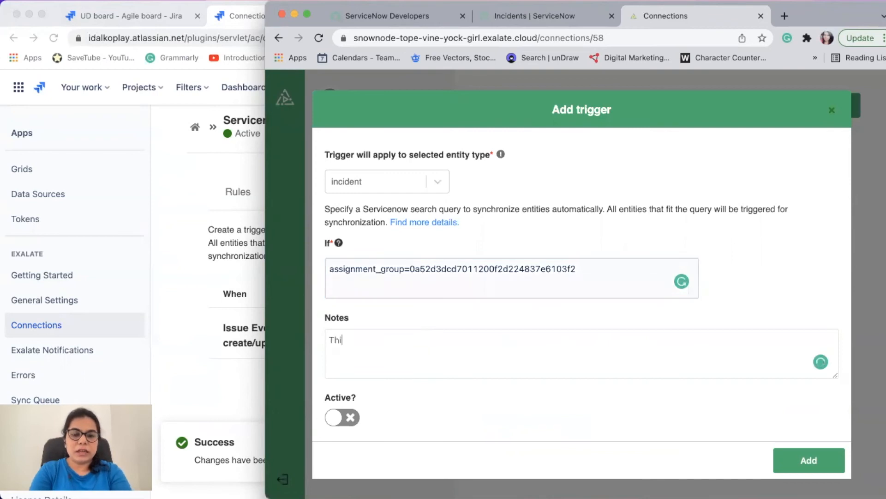
pyautogui.write('s is a trigger on the servicenow side syncing incddents belonging to the assignment group=applic')
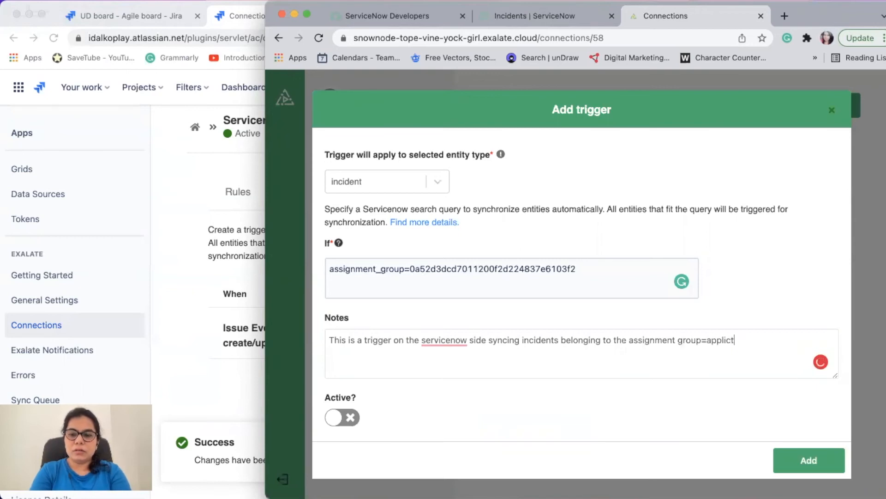
pyautogui.write('aion developement')
# Correct the spelling of "application" in the note, activate and add the incident trigger, and publish the connection changes.
pyautogui.click(342, 417)
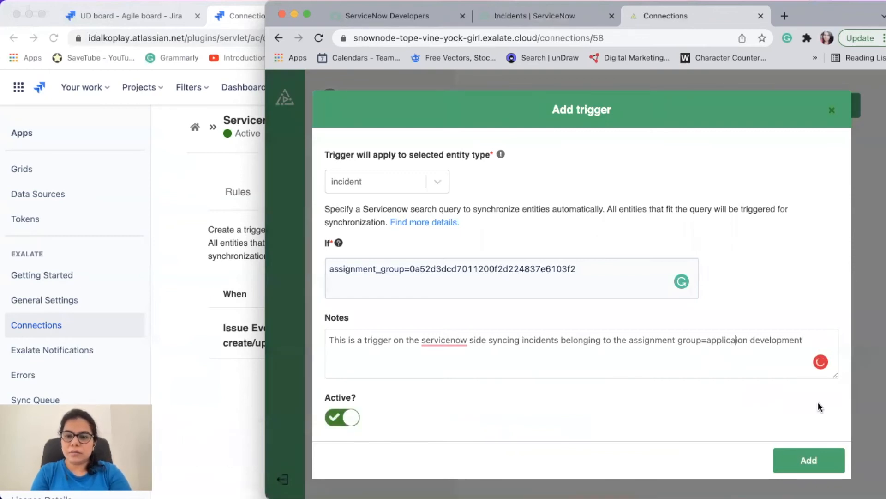
pyautogui.write('t')
pyautogui.click(806, 468)
pyautogui.click(819, 108)
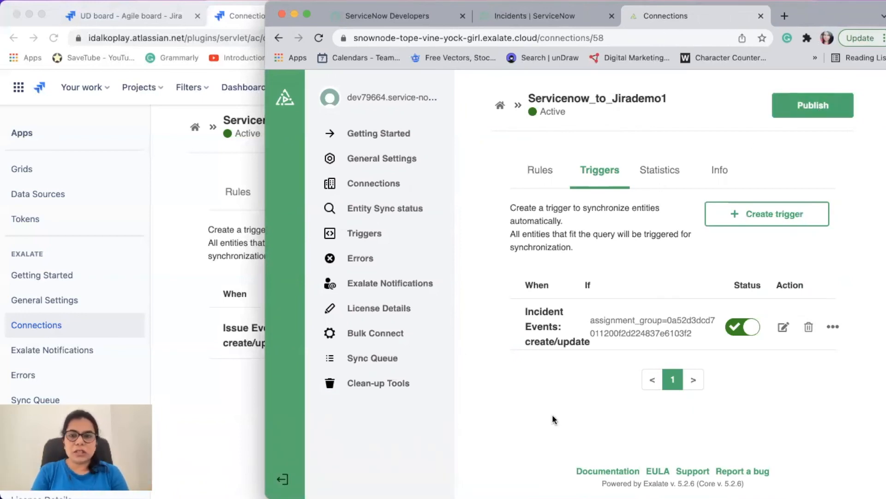
# Switch to the ServiceNow instance, start a new incident from the filtered list, and choose the first listed user as caller.
pyautogui.click(547, 9)
pyautogui.click(518, 124)
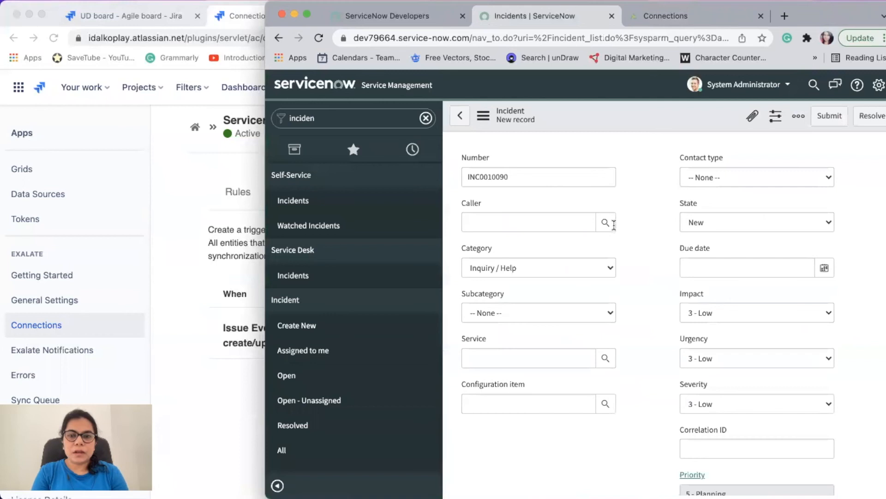
pyautogui.click(605, 223)
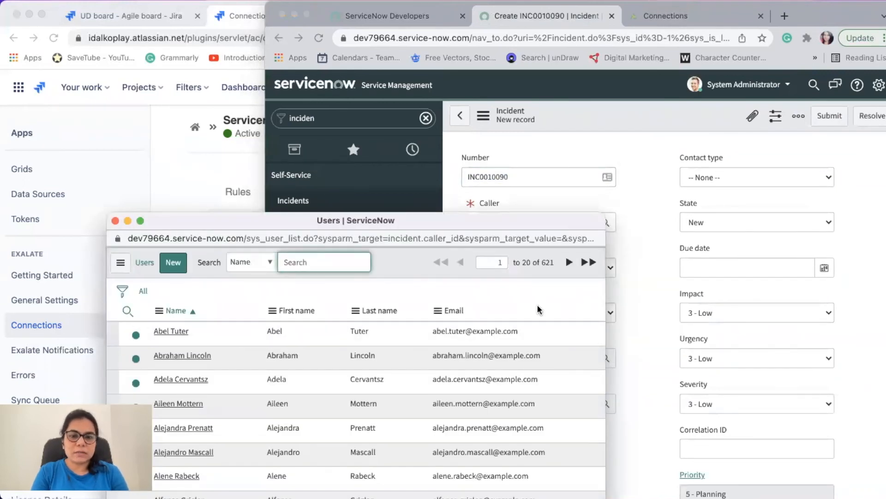
pyautogui.click(176, 332)
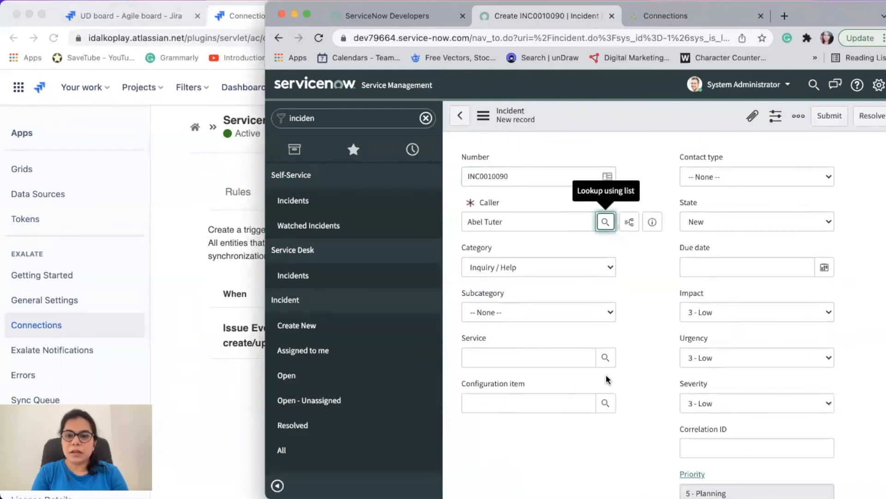
# Check the assignment group, then enter the short description "This is an incident going over to the jira side" and the description "This is the desc".
pyautogui.scroll(-3, 607, 375)
pyautogui.scroll(3, 607, 379)
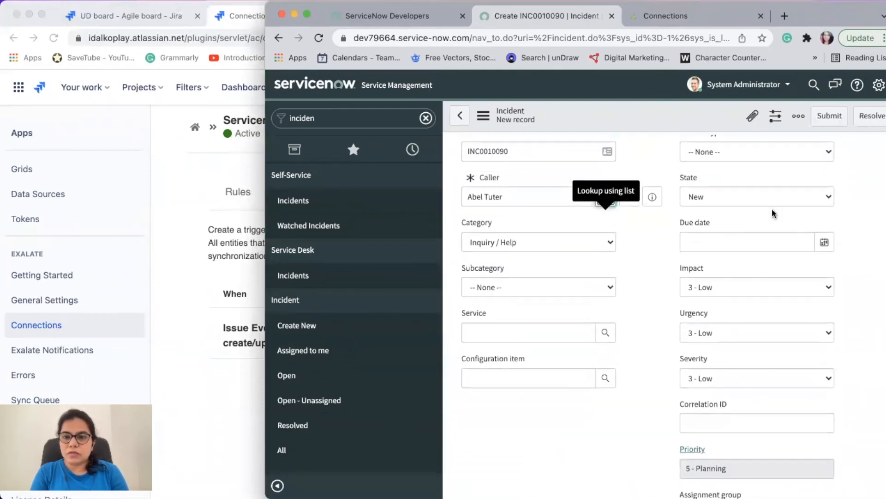
pyautogui.scroll(-9, 800, 217)
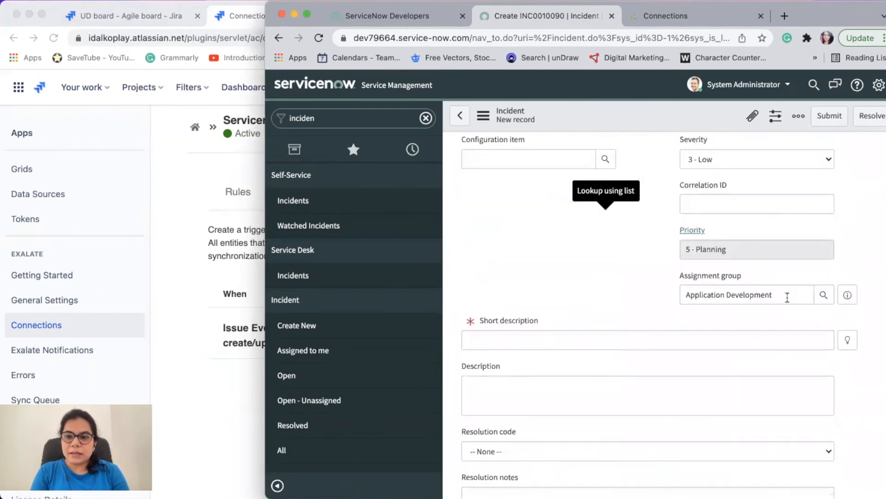
pyautogui.moveTo(668, 295); pyautogui.dragTo(765, 293)
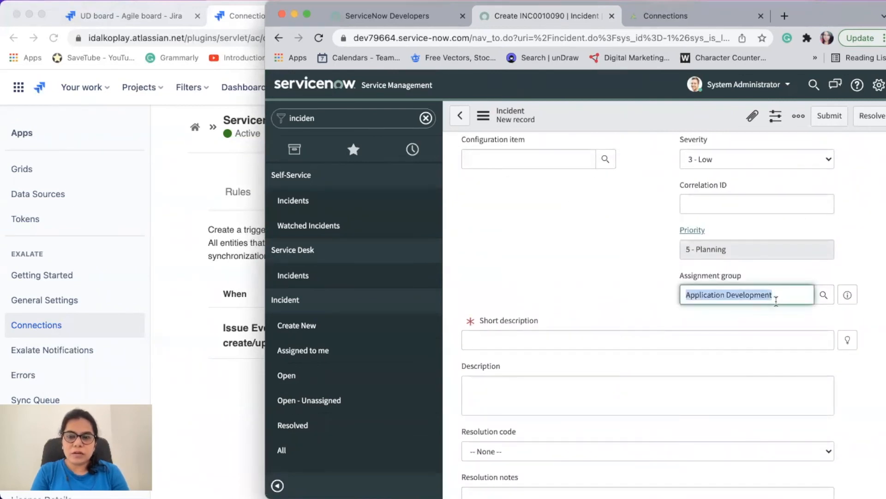
pyautogui.click(588, 286)
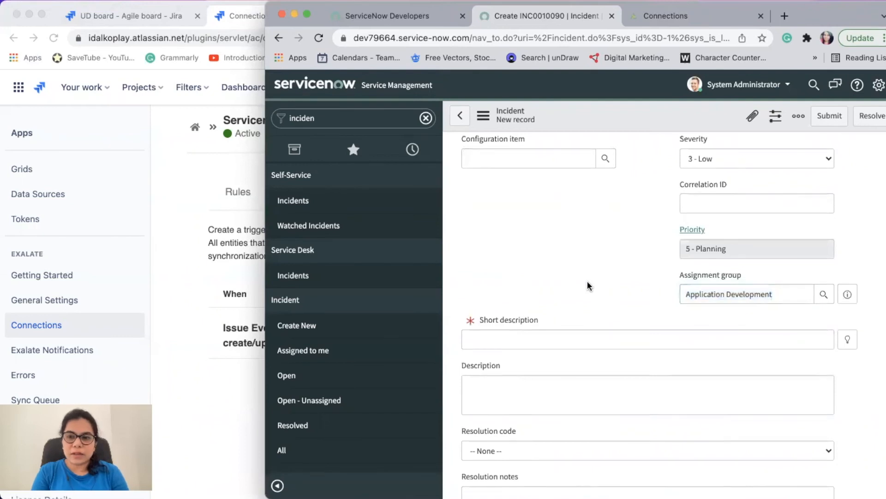
pyautogui.scroll(-3, 588, 286)
pyautogui.click(547, 269)
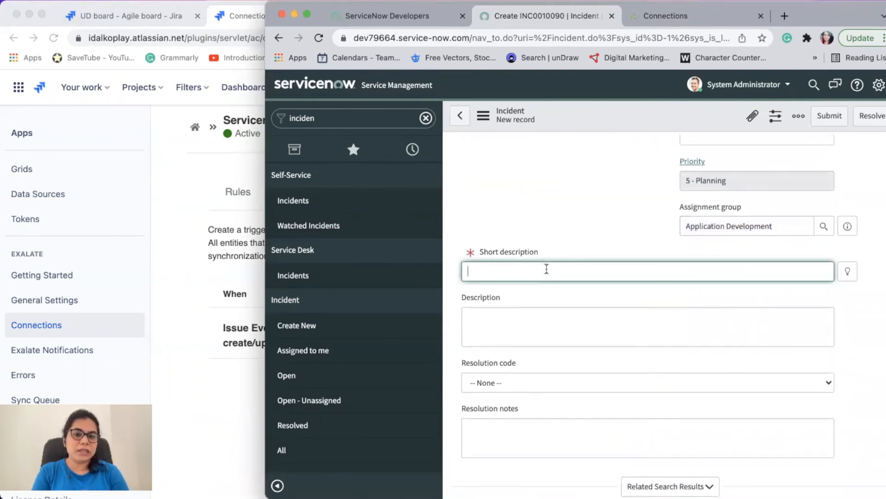
pyautogui.write('This i')
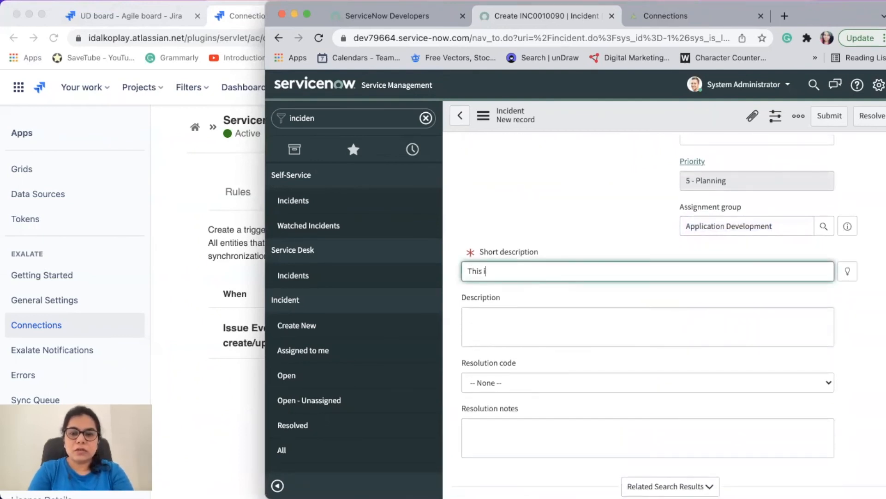
pyautogui.write('s an incident going over to the jira side')
pyautogui.click(546, 334)
pyautogui.write('This is the')
pyautogui.write('c')
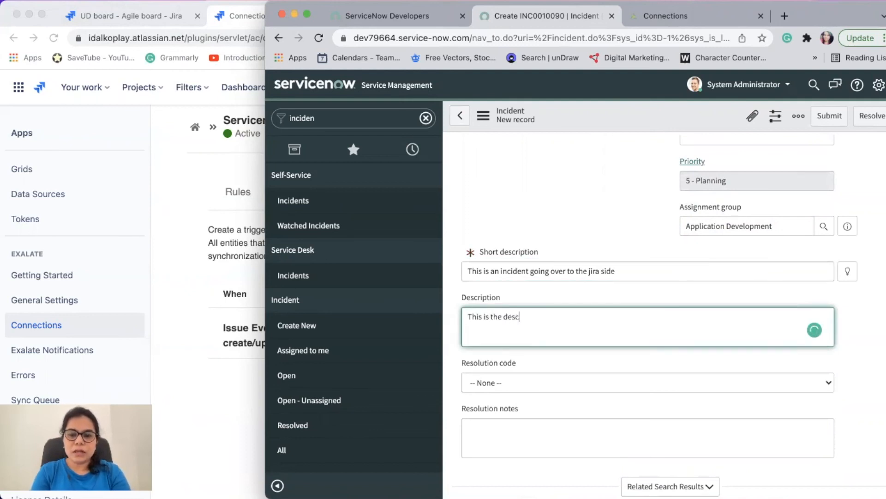
# Save the new incident without leaving its form and copy its incident number.
pyautogui.scroll(-2, 545, 341)
pyautogui.scroll(6, 544, 340)
pyautogui.scroll(3, 545, 340)
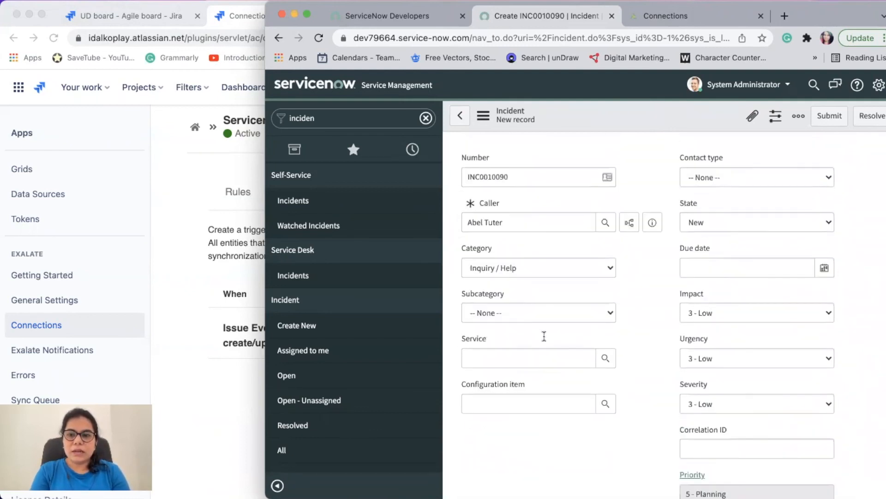
pyautogui.rightClick(635, 118)
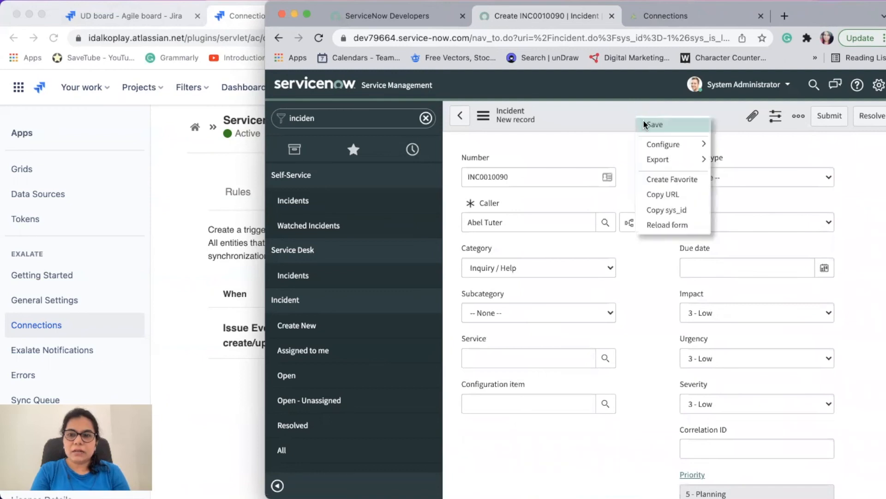
pyautogui.click(645, 124)
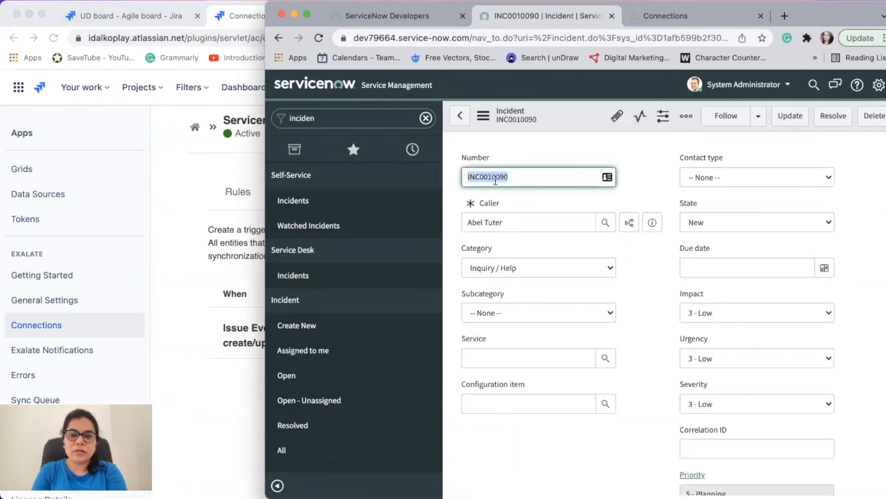
pyautogui.rightClick(496, 180)
pyautogui.click(529, 277)
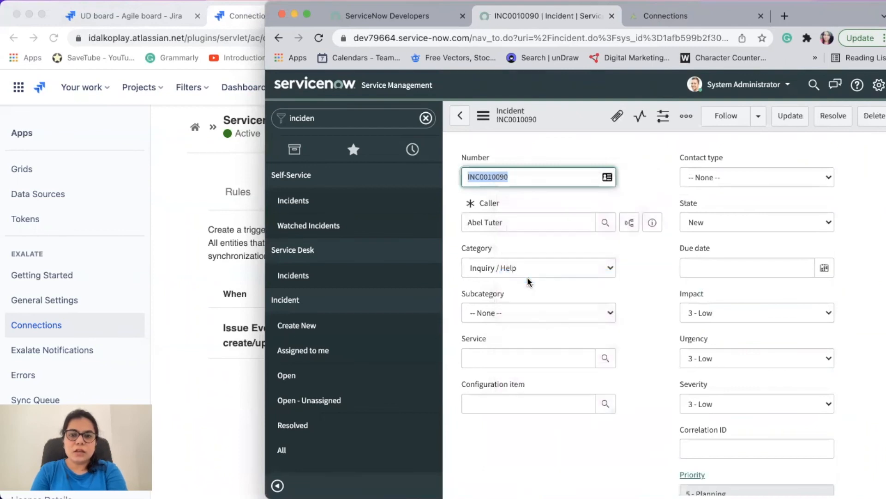
# Switch to the Exalate ServiceNow node and look up the entity sync status of incident INC0010090, refreshing it repeatedly.
pyautogui.click(661, 20)
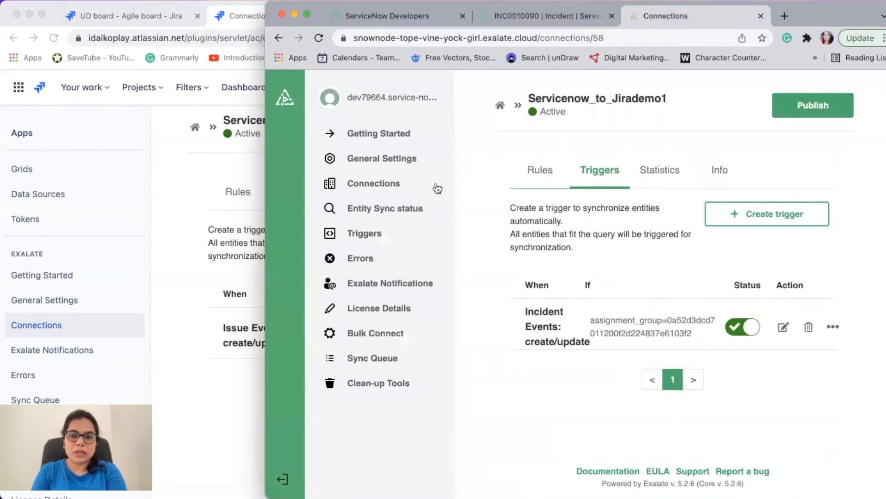
pyautogui.click(406, 207)
pyautogui.click(557, 277)
pyautogui.press('super+v')
pyautogui.click(732, 283)
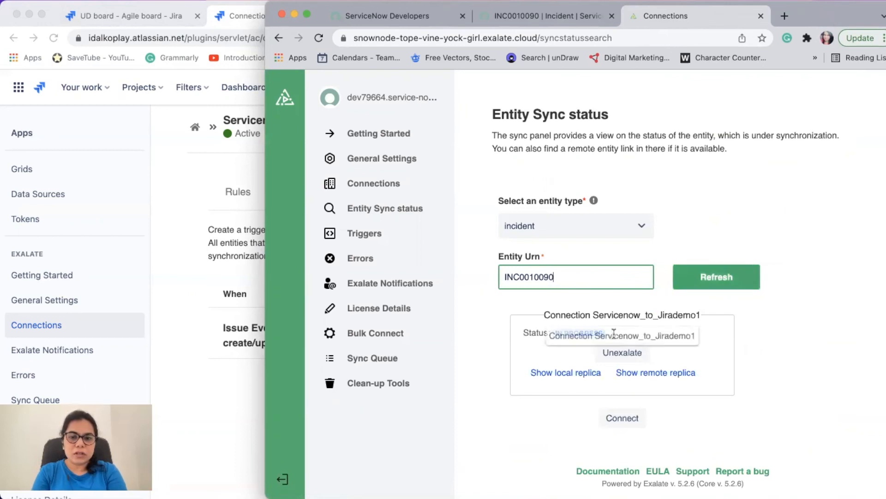
pyautogui.click(704, 290)
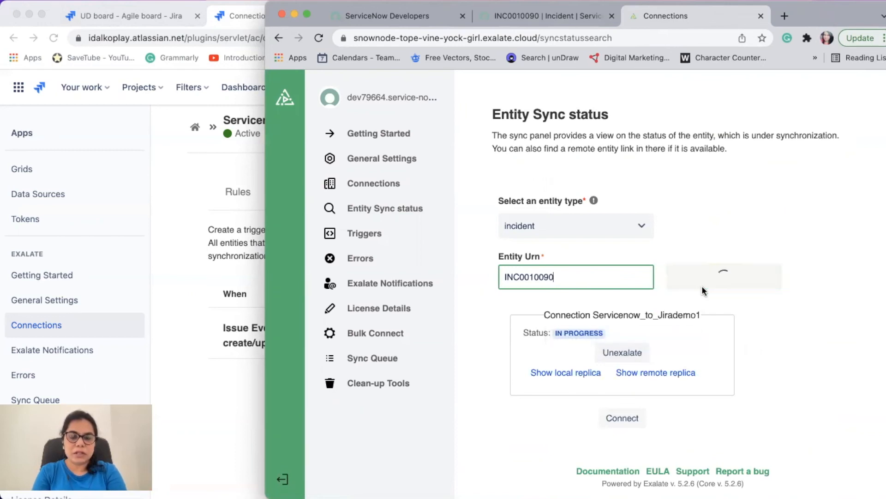
pyautogui.click(709, 285)
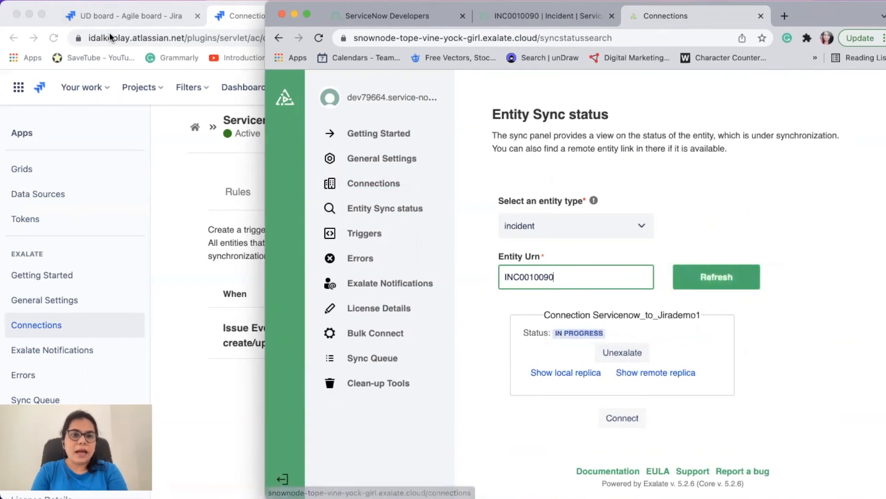
# Switch to the Jira UD board, close the Sample issue, and open the issue "This is an incident going over to the jira side".
pyautogui.click(108, 15)
pyautogui.click(734, 222)
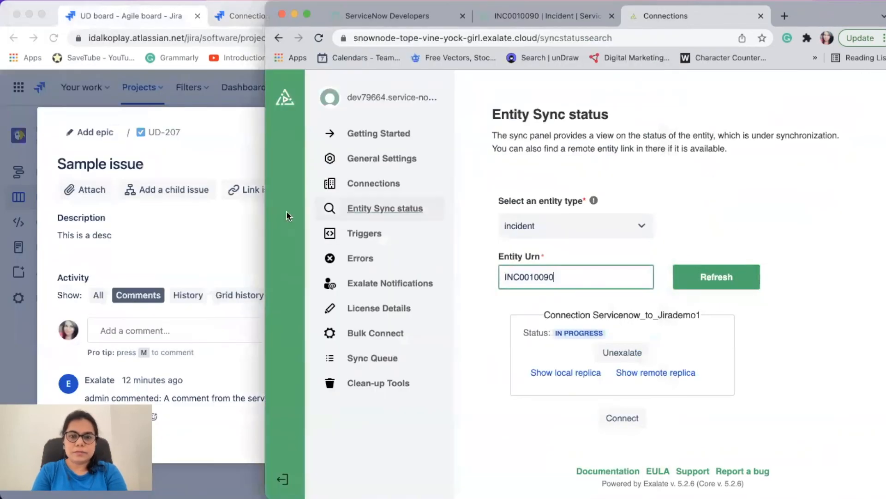
pyautogui.click(212, 136)
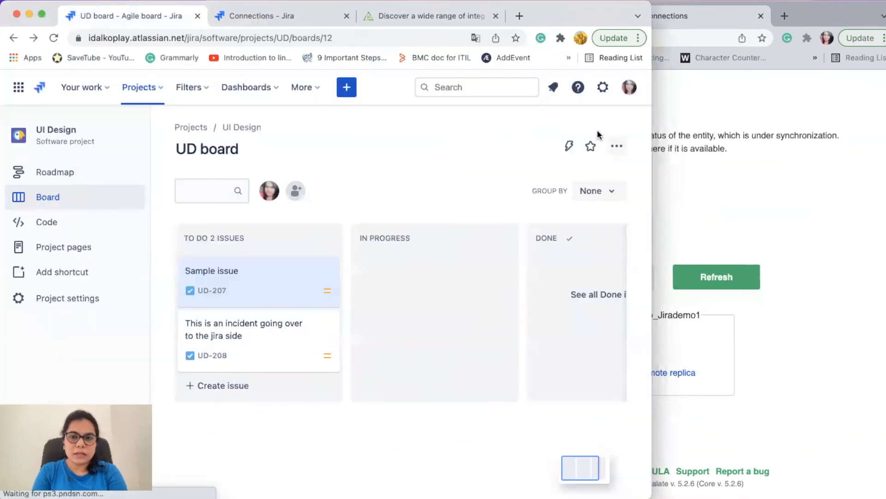
pyautogui.click(596, 133)
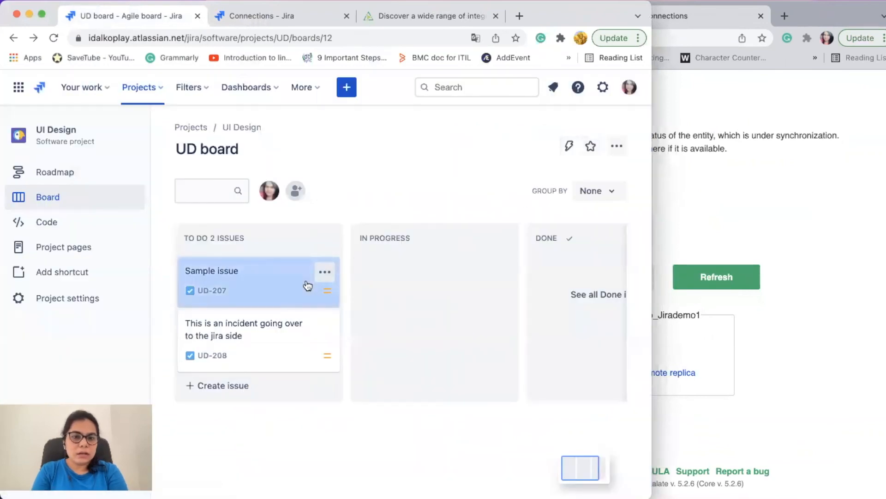
pyautogui.click(261, 345)
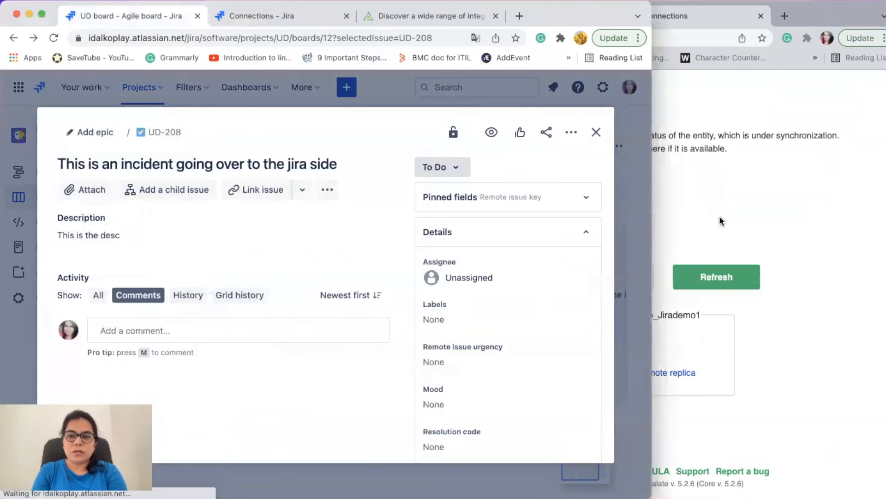
# Return to the Exalate ServiceNow node, refresh the sync status of INC0010090, and inspect its remote link.
pyautogui.click(721, 221)
pyautogui.click(711, 272)
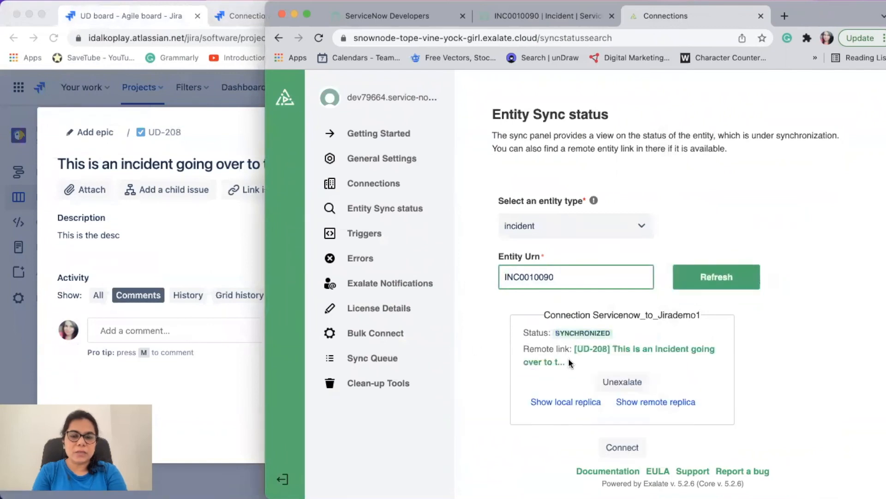
pyautogui.moveTo(588, 354); pyautogui.dragTo(620, 286)
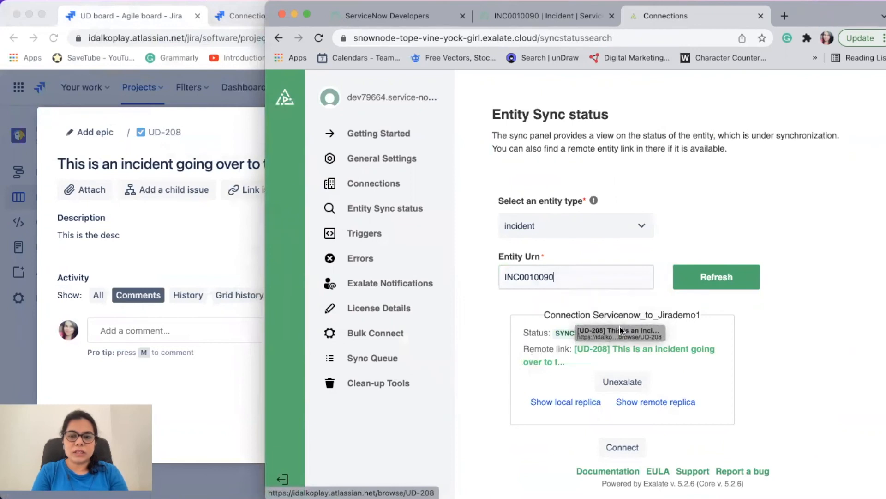
# Compare the summary and description of Jira issue UD-208 with those of incident INC0010090 in ServiceNow.
pyautogui.click(208, 374)
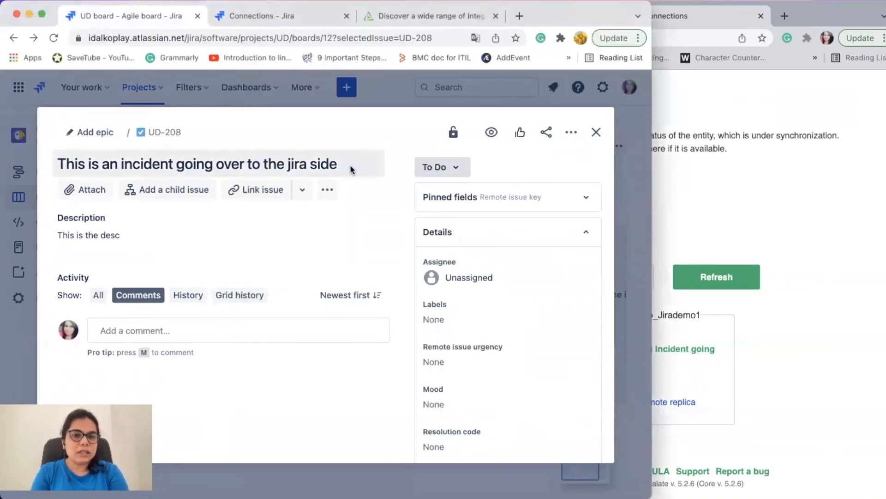
pyautogui.click(727, 195)
pyautogui.click(541, 15)
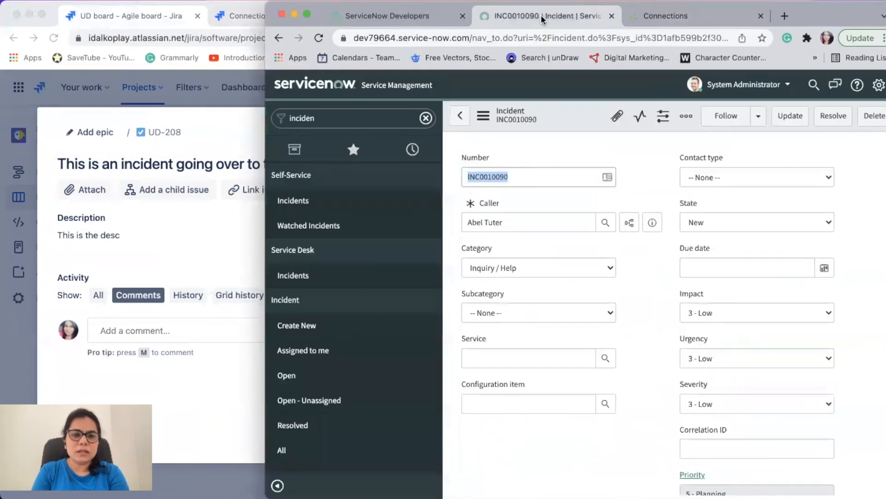
pyautogui.scroll(-6, 645, 324)
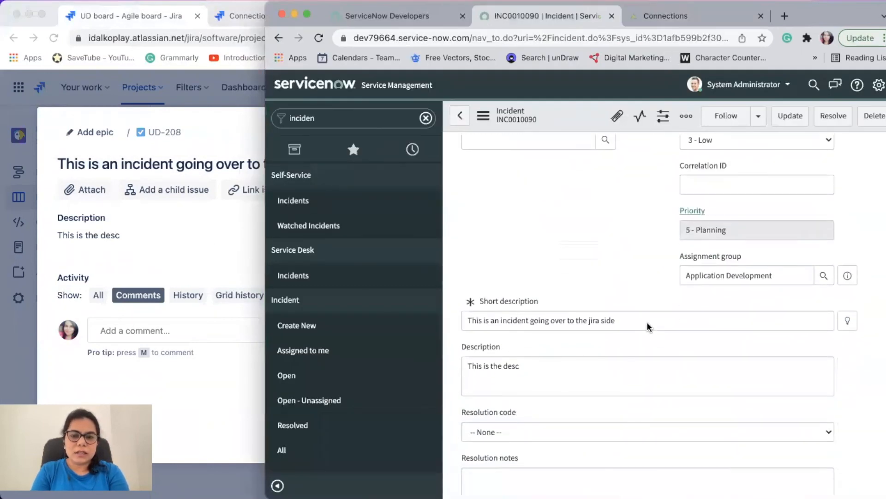
# Change the description of Jira issue UD-208 to "This is the desc1" and save it.
pyautogui.click(477, 305)
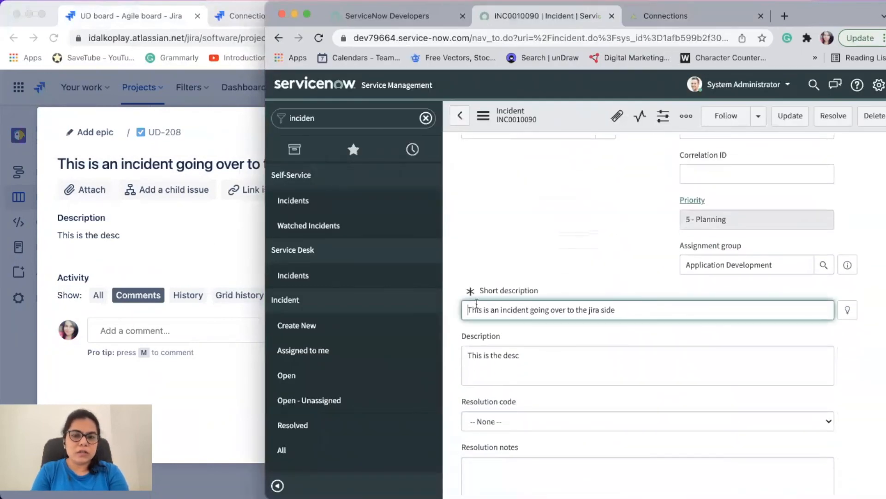
pyautogui.click(224, 262)
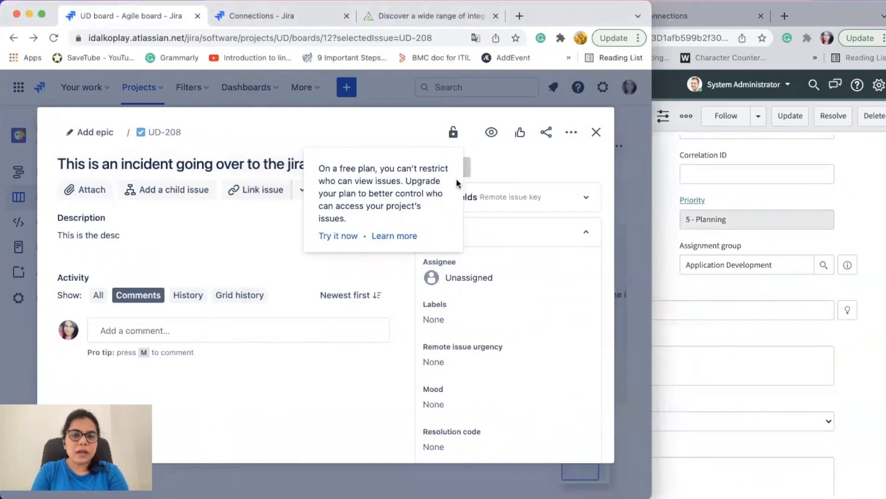
pyautogui.click(263, 246)
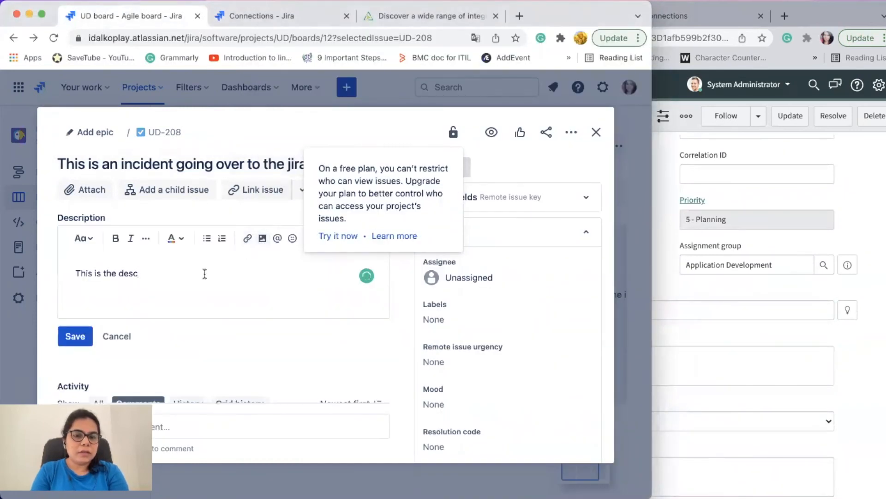
pyautogui.click(657, 259)
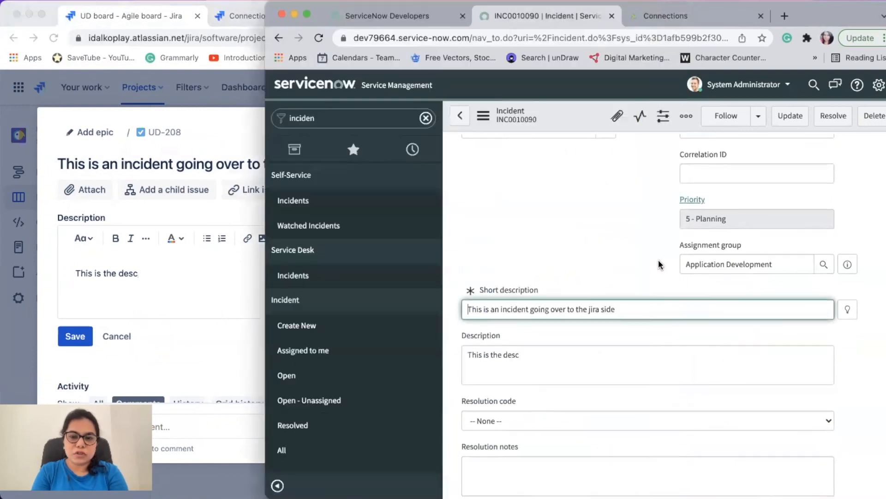
pyautogui.scroll(-3, 659, 261)
pyautogui.moveTo(582, 259); pyautogui.dragTo(234, 255)
pyautogui.click(235, 255)
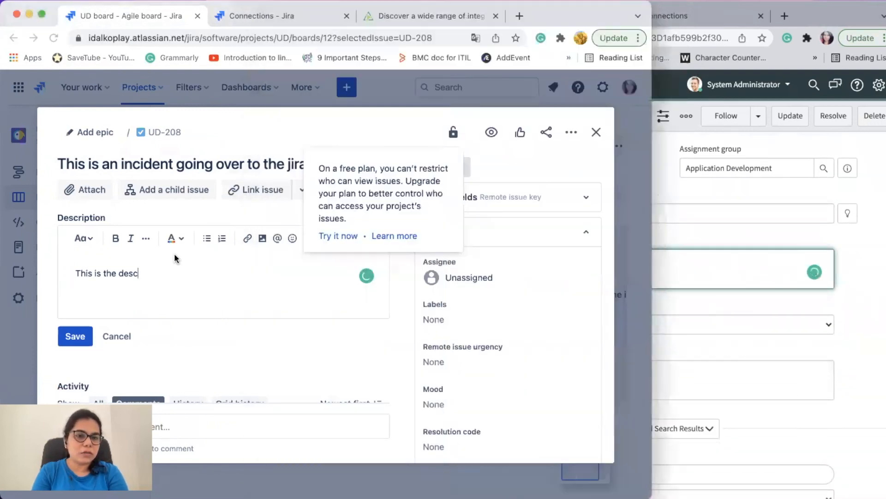
pyautogui.moveTo(168, 275); pyautogui.dragTo(63, 279)
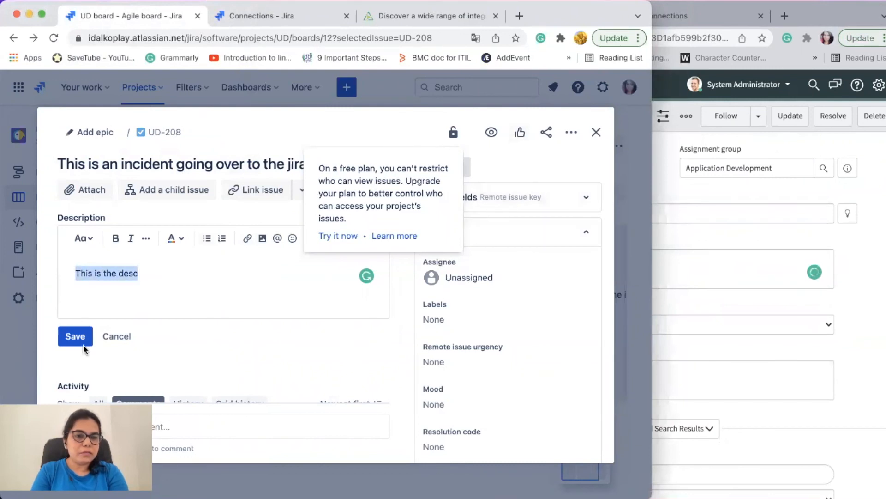
pyautogui.click(153, 272)
pyautogui.write('1')
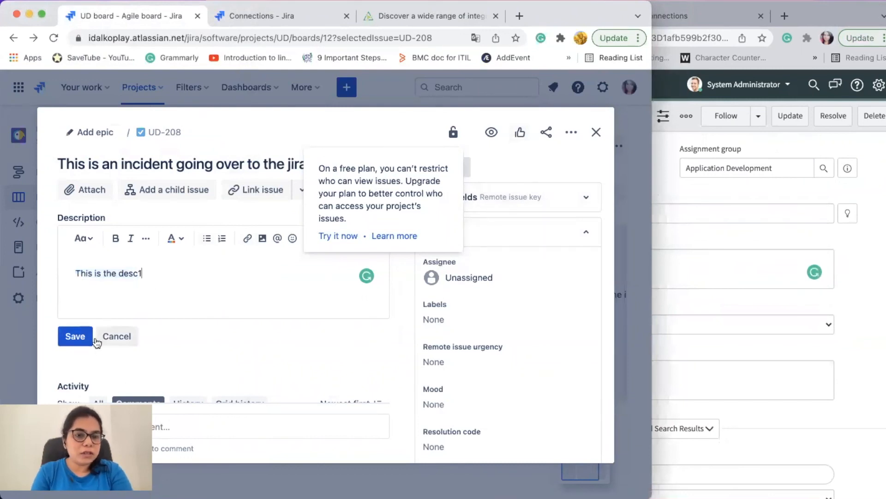
pyautogui.click(88, 339)
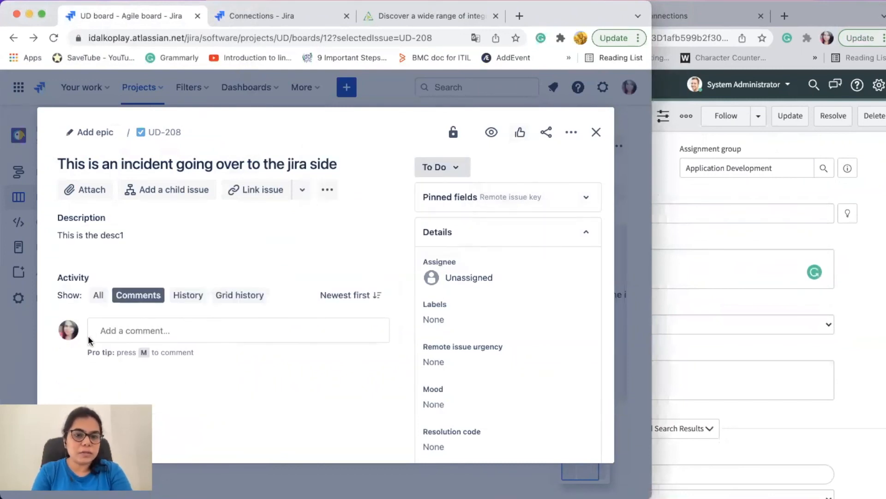
# Add the comment "Adding a comment from the Jira side" to issue UD-208 and save it.
pyautogui.click(230, 333)
pyautogui.write('A')
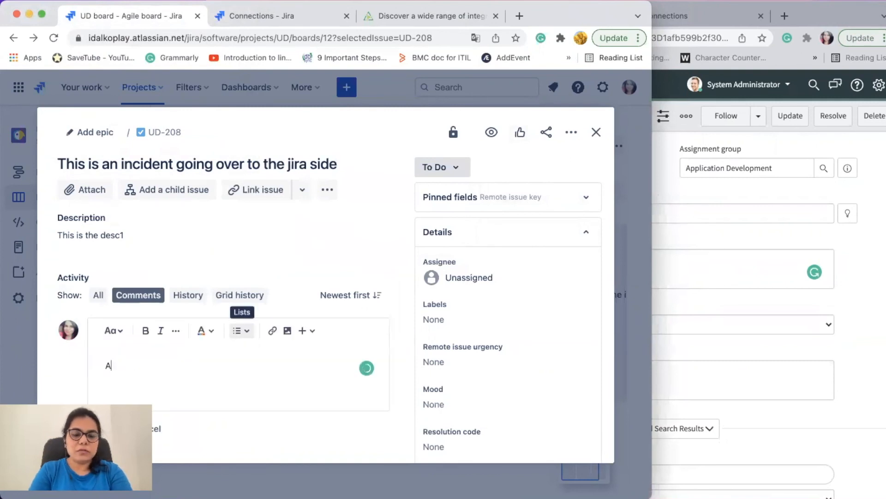
pyautogui.write('dding a comment')
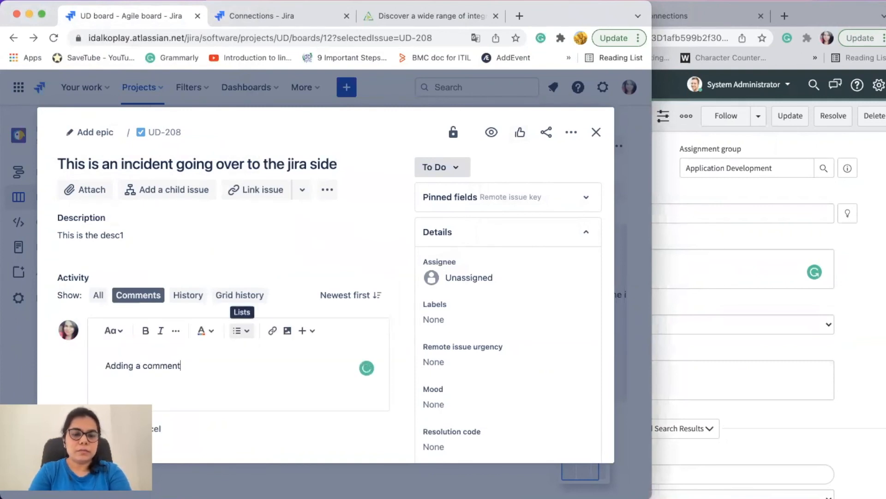
pyautogui.write(' from the Jira sie')
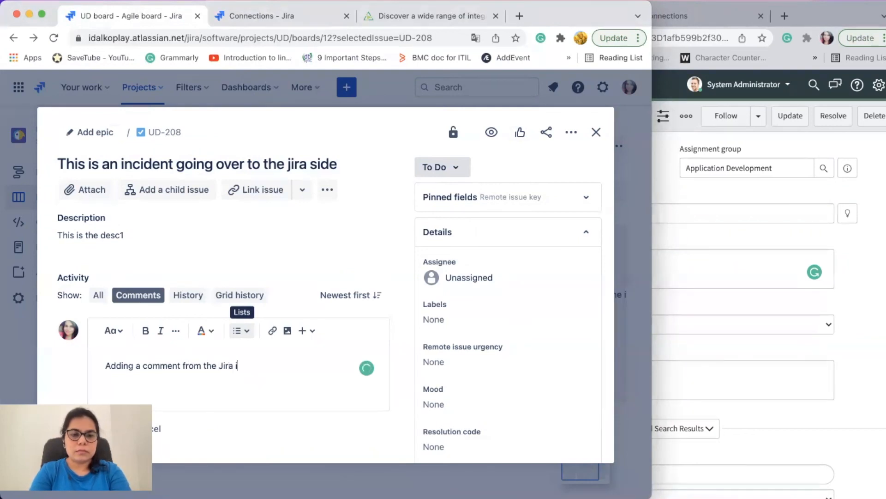
pyautogui.press('BackSpace')
pyautogui.write('de')
pyautogui.scroll(-1, 210, 446)
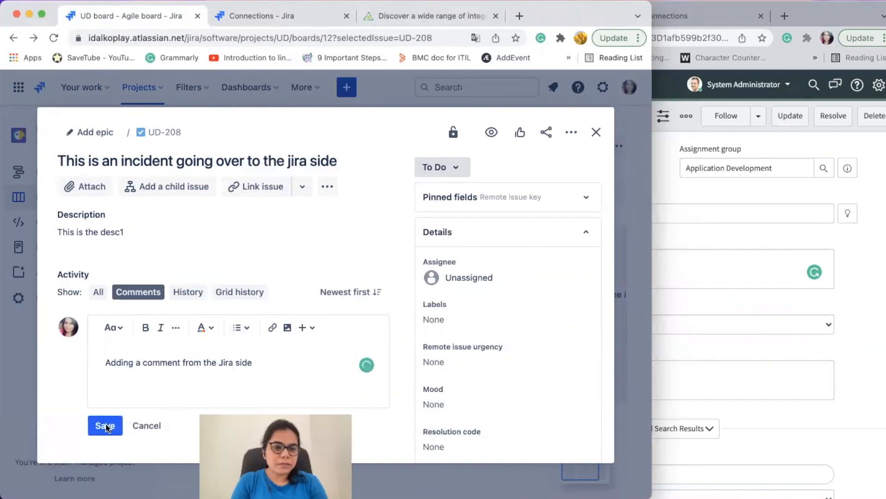
pyautogui.click(102, 425)
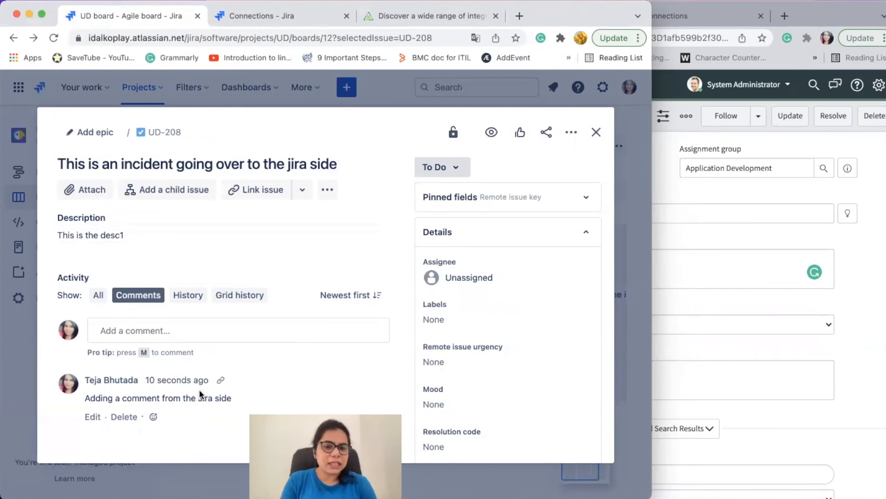
# Check the Exalate sync status of UD-208, and examine the notes and description of incident INC0010090 in ServiceNow.
pyautogui.scroll(-7, 506, 341)
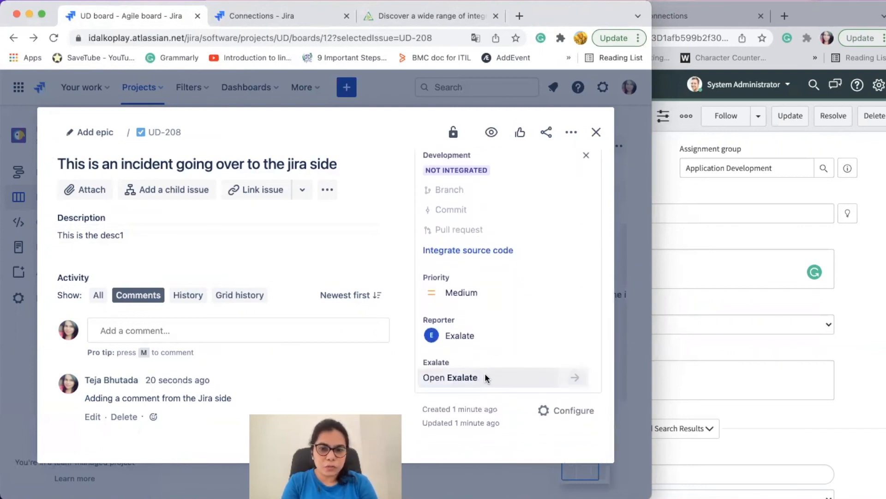
pyautogui.click(486, 377)
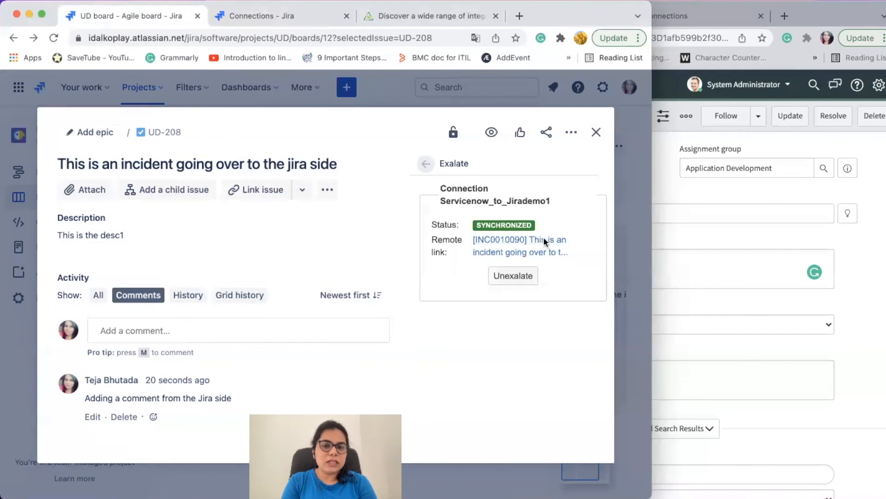
pyautogui.click(741, 194)
pyautogui.scroll(-5, 728, 274)
pyautogui.scroll(-10, 729, 273)
pyautogui.moveTo(595, 254); pyautogui.dragTo(475, 253)
pyautogui.click(475, 253)
pyautogui.scroll(10, 589, 253)
pyautogui.scroll(5, 589, 258)
pyautogui.moveTo(554, 298); pyautogui.dragTo(443, 303)
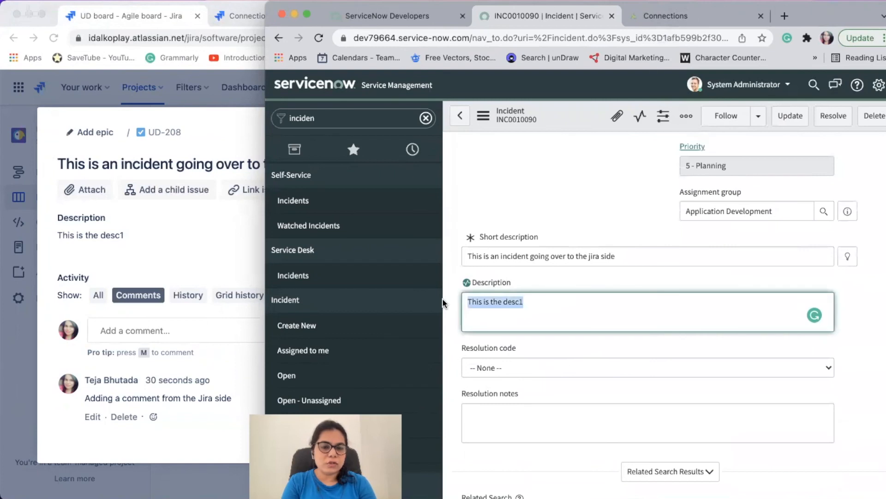
# Add the work note "comment from the servicenow side" to incident INC0010090 and save the record.
pyautogui.scroll(-15, 537, 356)
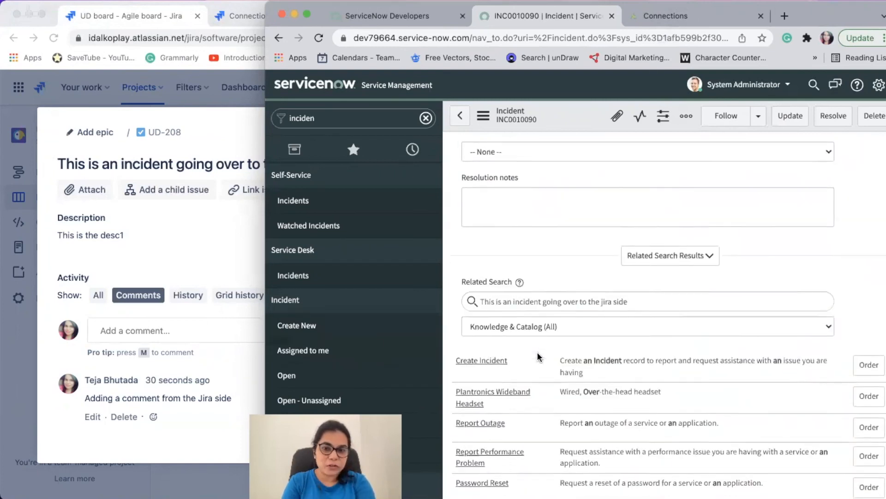
pyautogui.click(538, 277)
pyautogui.write('comment from the servicenow side')
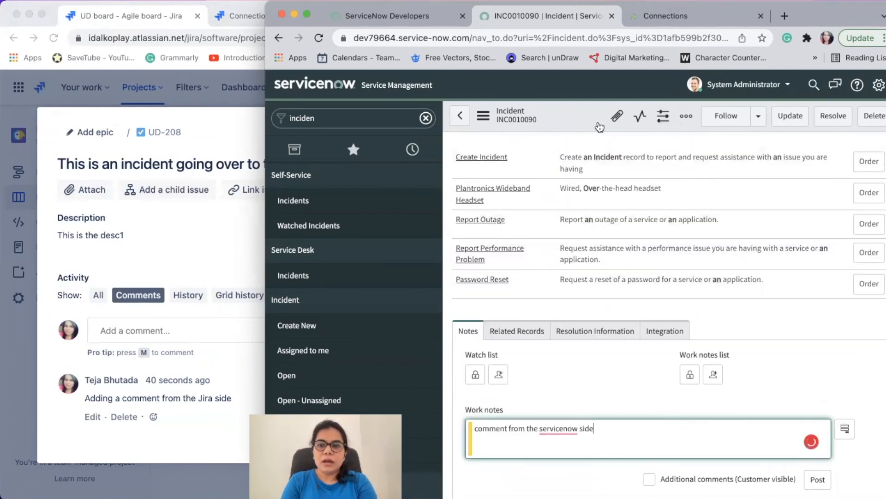
pyautogui.rightClick(562, 125)
pyautogui.click(564, 131)
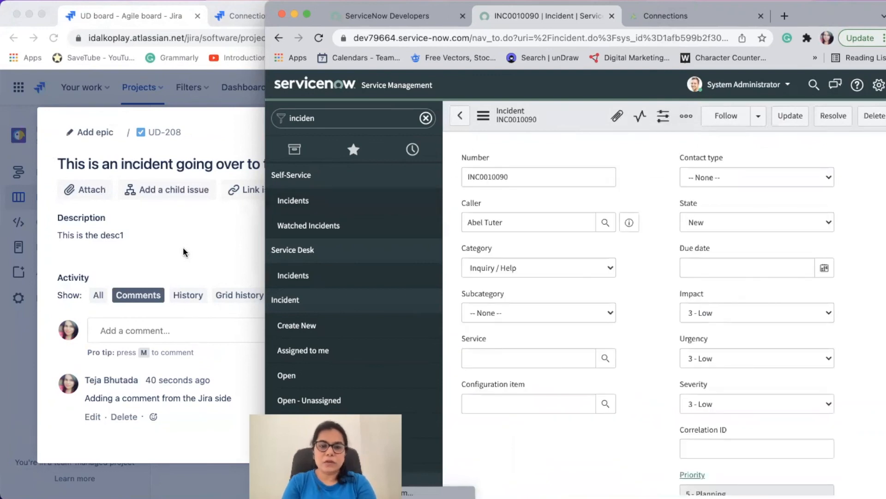
# Return to Jira, close issue UD-208, and review the trigger query of the Servicenow_to_Jirademo1 connection.
pyautogui.click(198, 251)
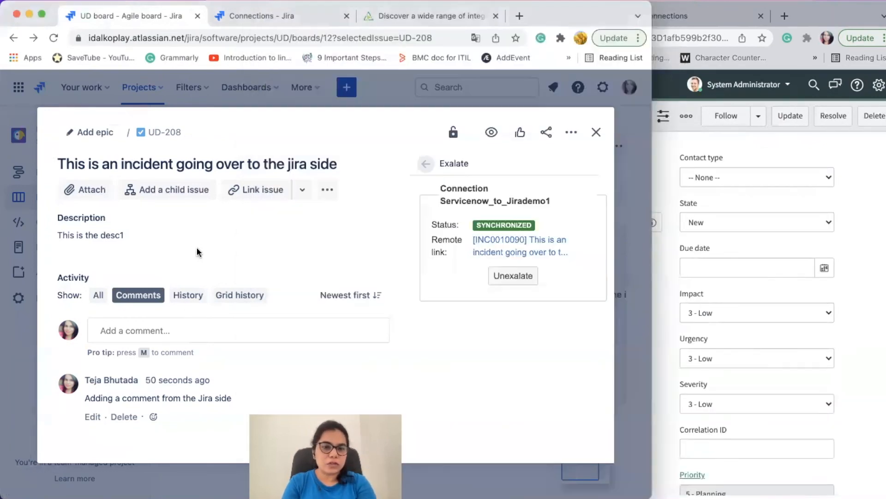
pyautogui.click(595, 134)
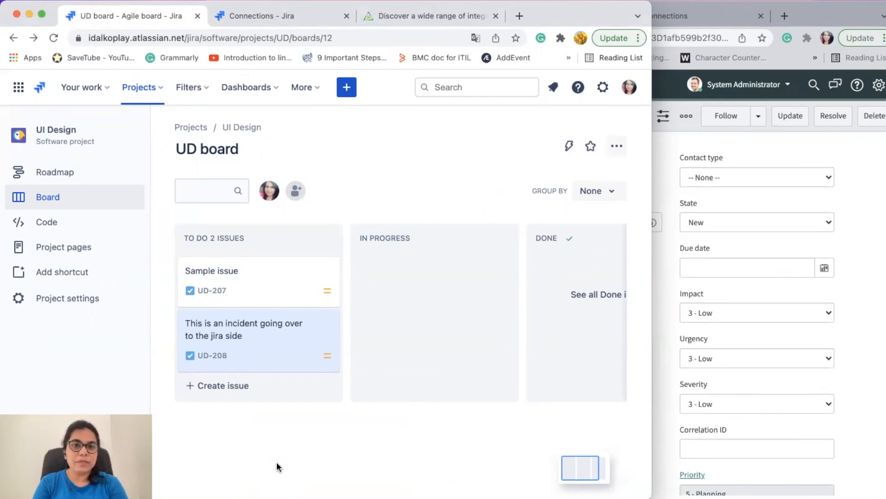
pyautogui.click(286, 18)
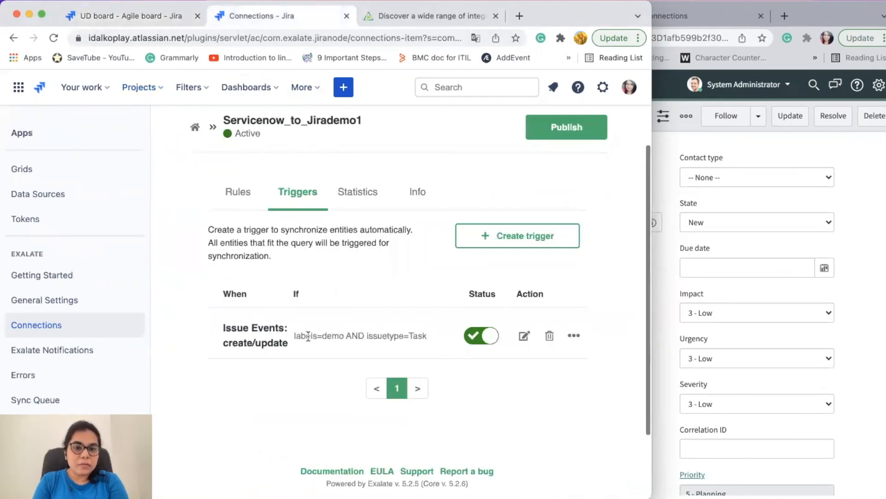
pyautogui.moveTo(302, 336); pyautogui.dragTo(427, 336)
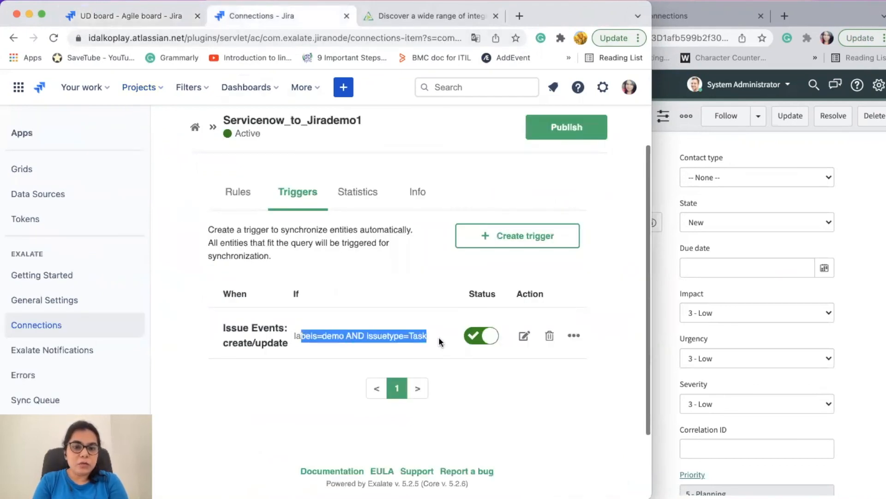
# On the UD board, start a new Task with summary "This is an issue going over to servicenow" and description "This is the desc".
pyautogui.click(142, 20)
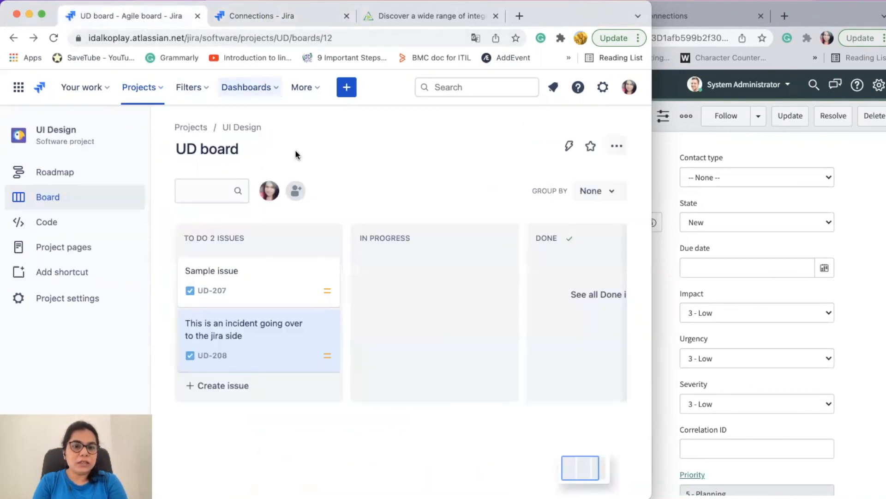
pyautogui.click(347, 90)
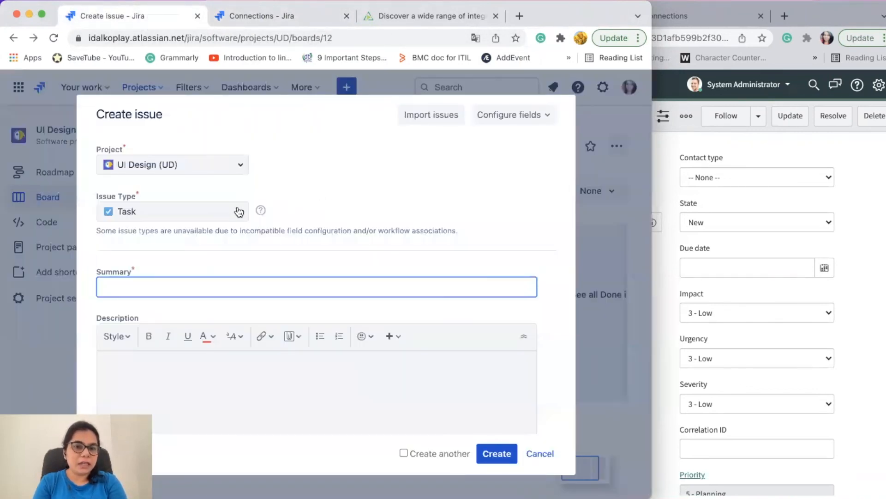
pyautogui.click(237, 210)
pyautogui.click(323, 227)
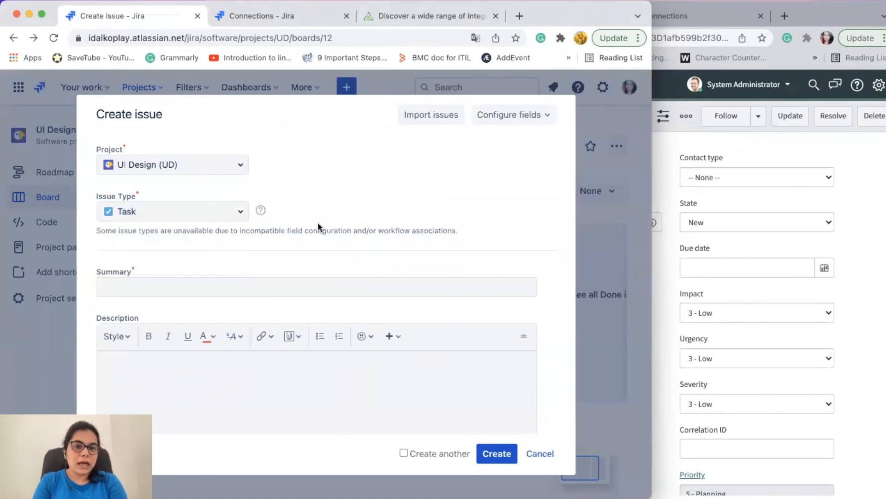
pyautogui.click(245, 286)
pyautogui.write('T')
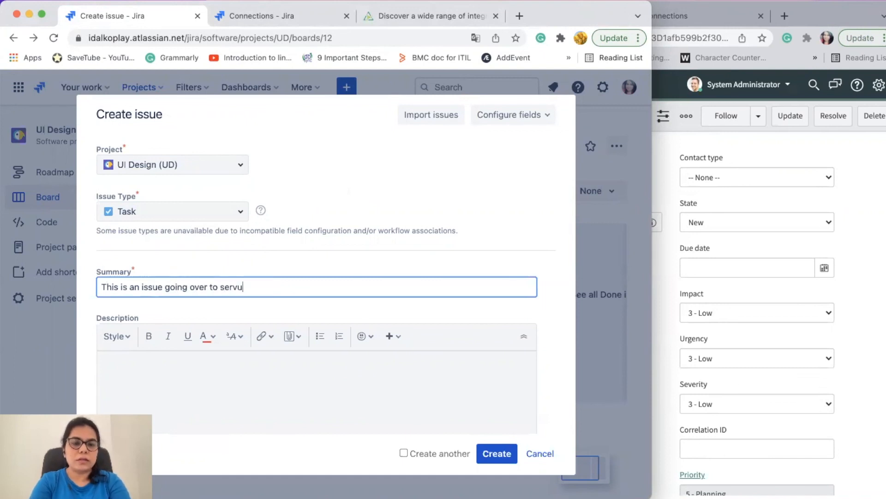
pyautogui.write('enow')
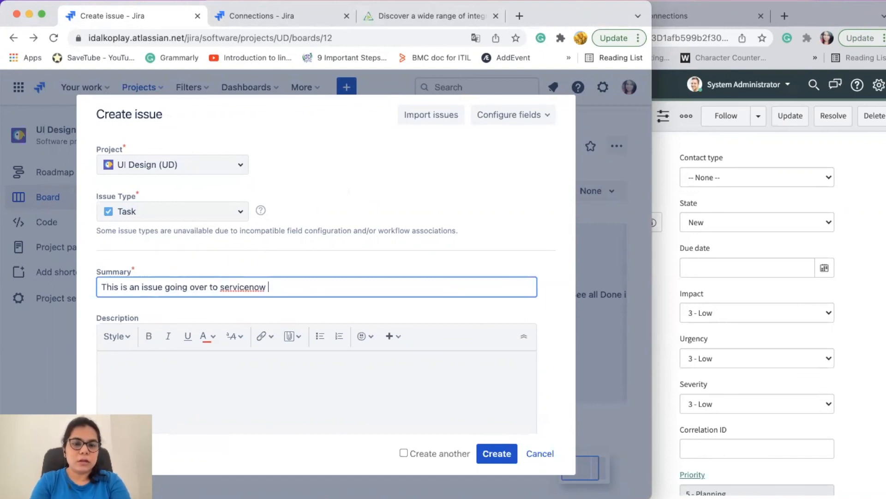
pyautogui.click(225, 369)
pyautogui.write('This is the de')
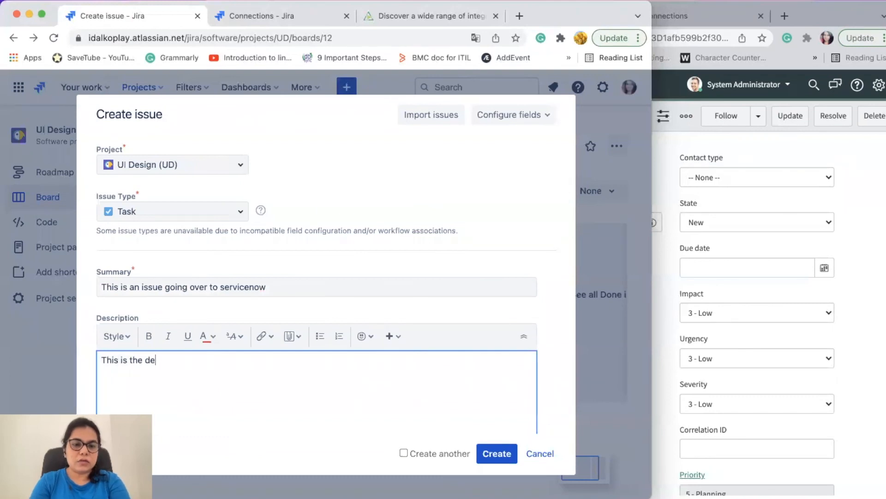
pyautogui.write('sc')
# Assign the existing label demo to the new task and create the issue.
pyautogui.scroll(-5, 362, 386)
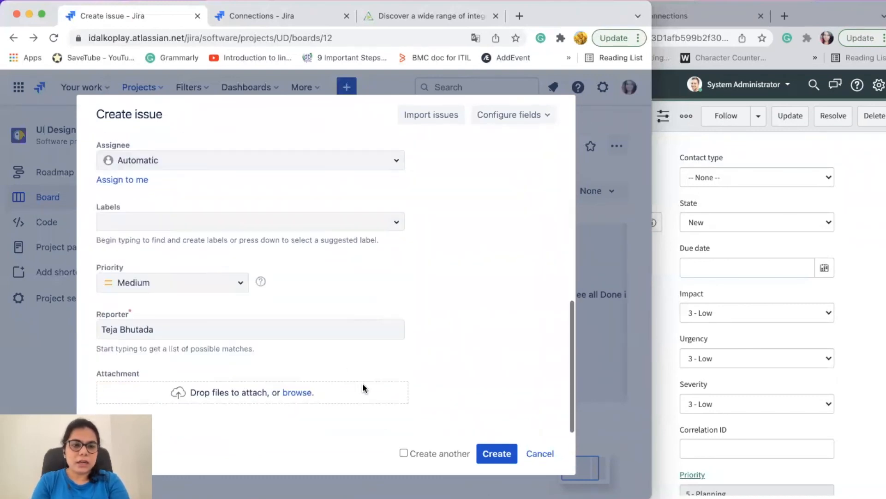
pyautogui.click(215, 227)
pyautogui.write('demo')
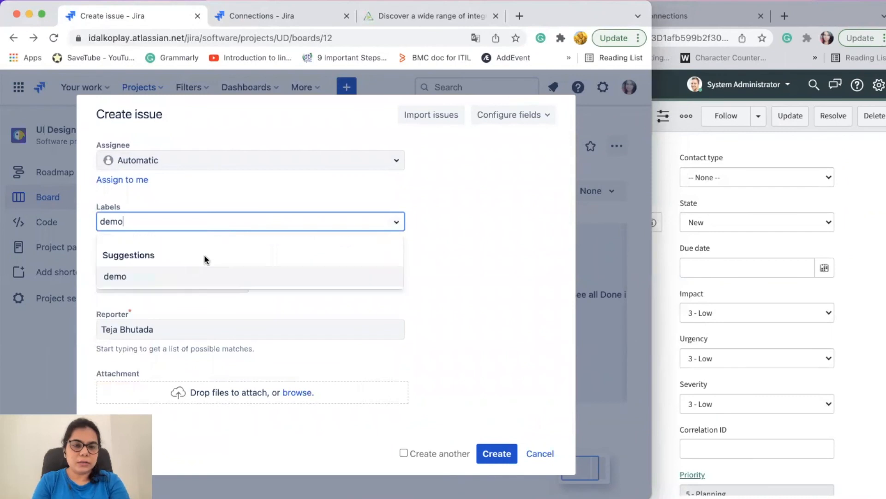
pyautogui.click(158, 277)
pyautogui.click(492, 453)
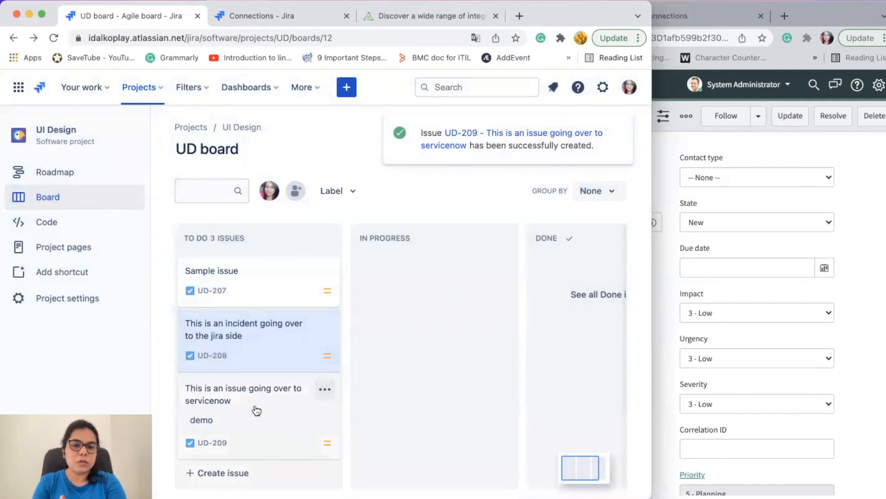
# Open the issue "This is an issue going over to servicenow" and check its Exalate sync status.
pyautogui.click(256, 410)
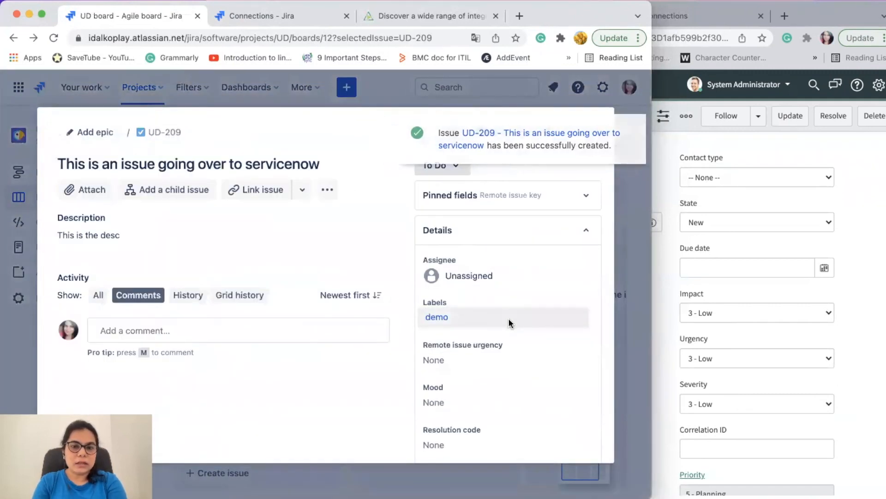
pyautogui.scroll(-6, 508, 318)
pyautogui.click(490, 381)
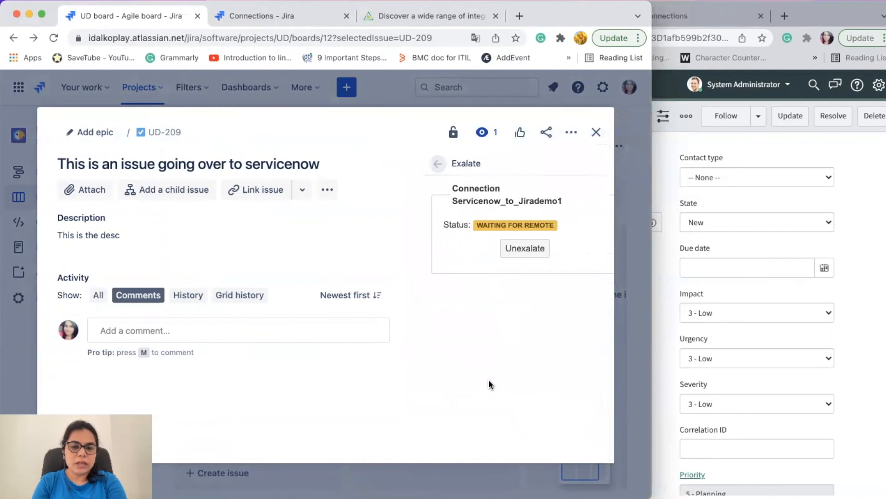